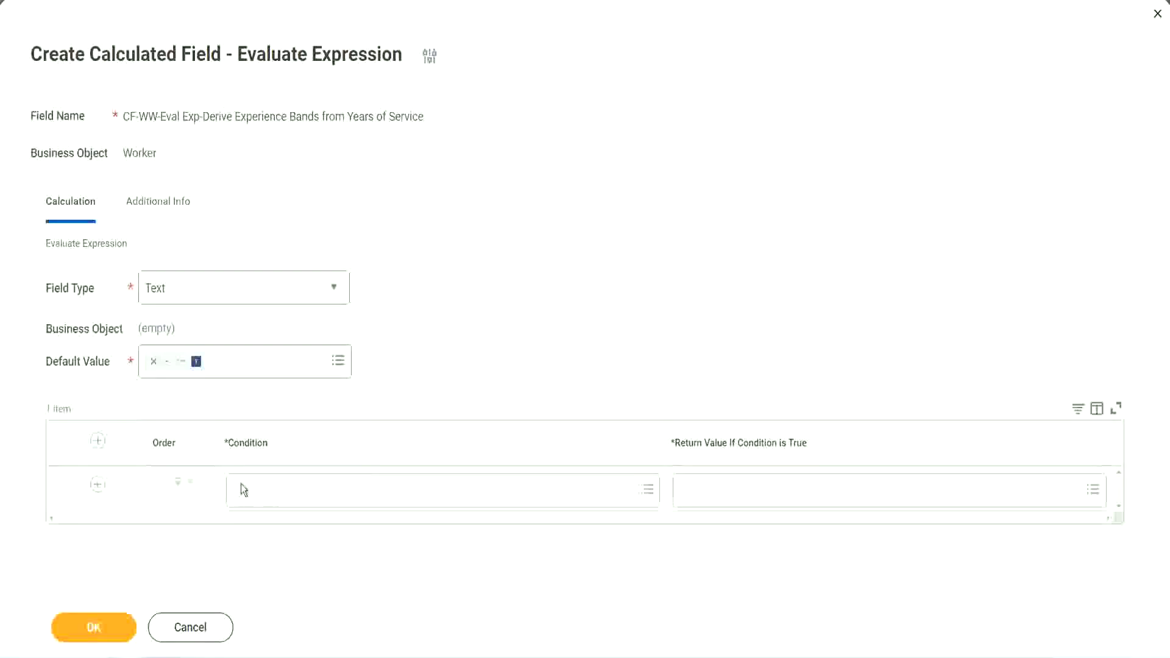
Highlight the full 'CF-WW-TF-Length of Service between 0 and 7 years' name on line 13
click(276, 491)
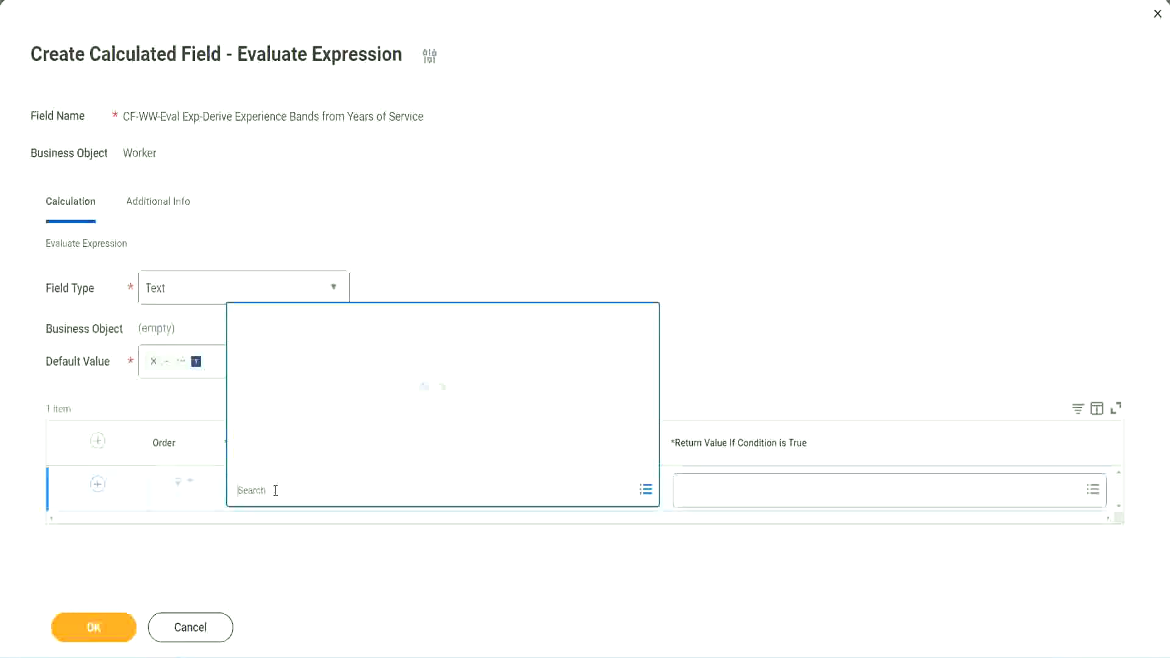
click(446, 271)
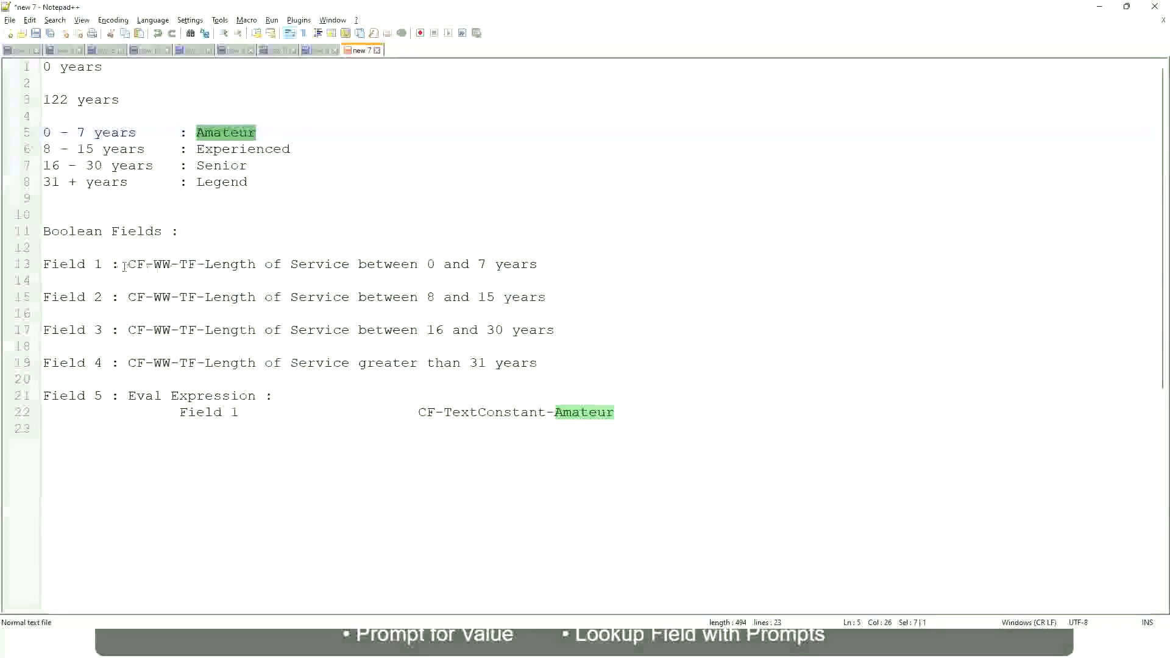
click(129, 264)
key(shift+Right)
key(shift+Right)
drag(202, 266, 539, 269)
key(ctrl+c)
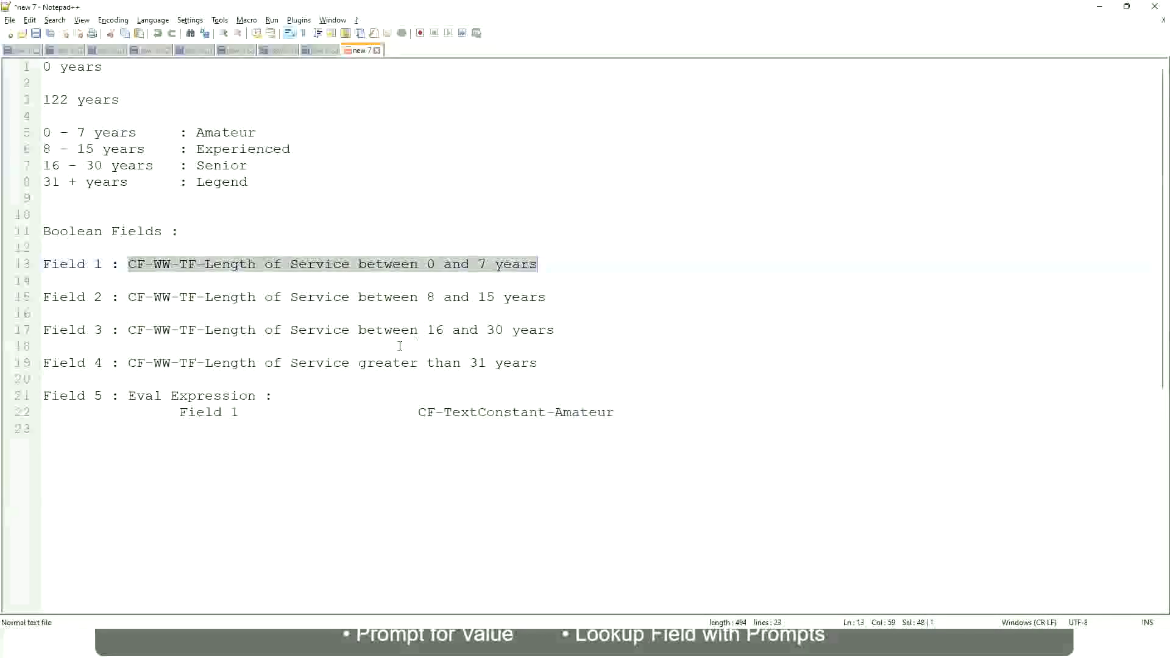
Paste CF-WW-TF-Length of Service between 0 and 7 years as the first row's condition
key(alt+Tab)
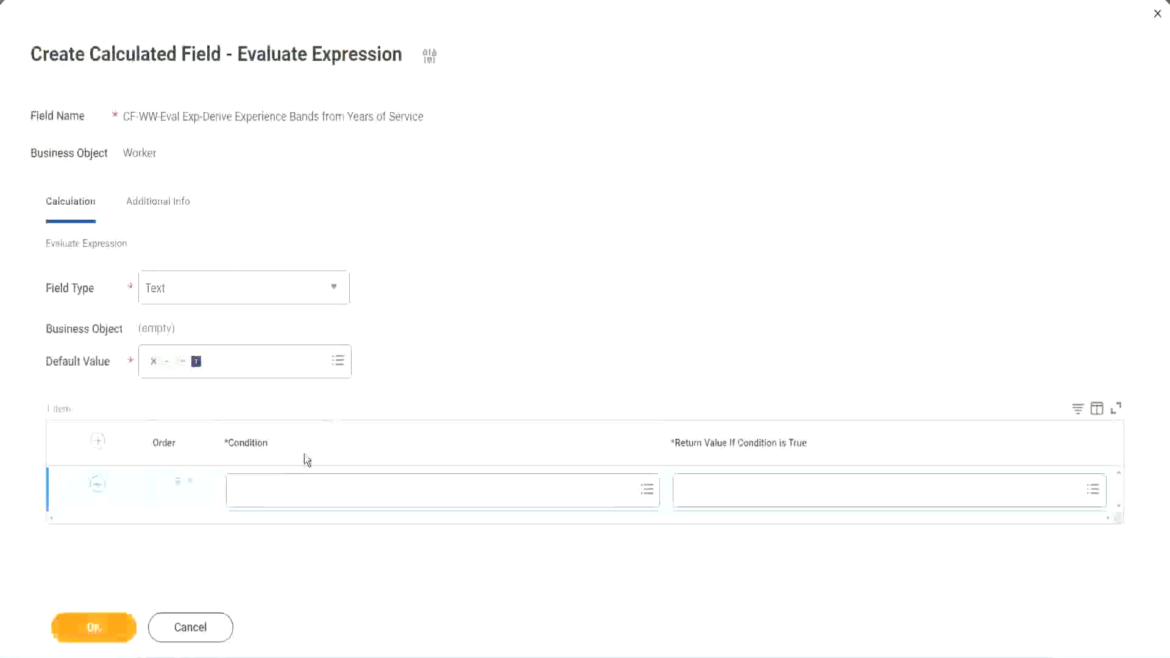
click(298, 495)
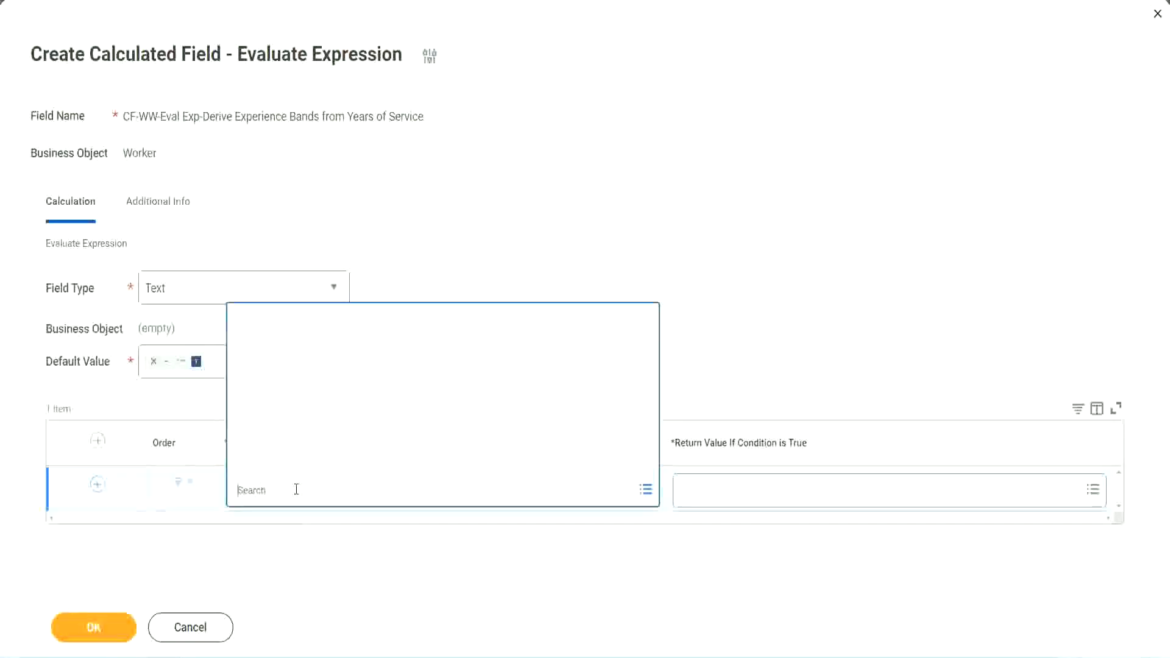
key(ctrl+v)
key(Return)
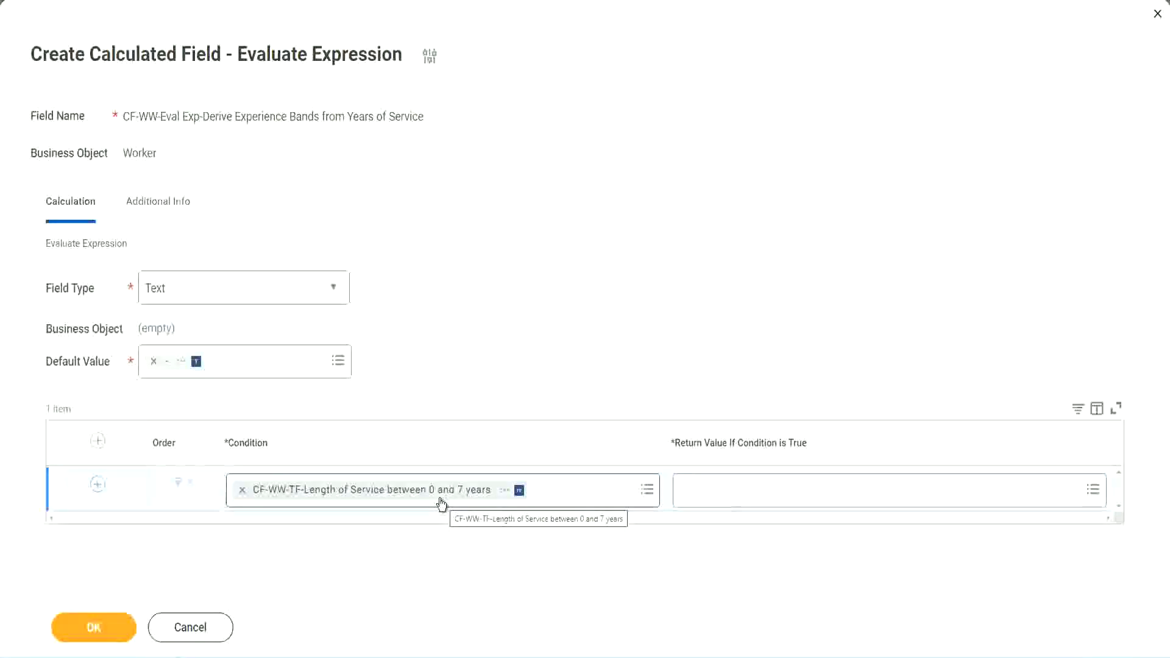
click(762, 499)
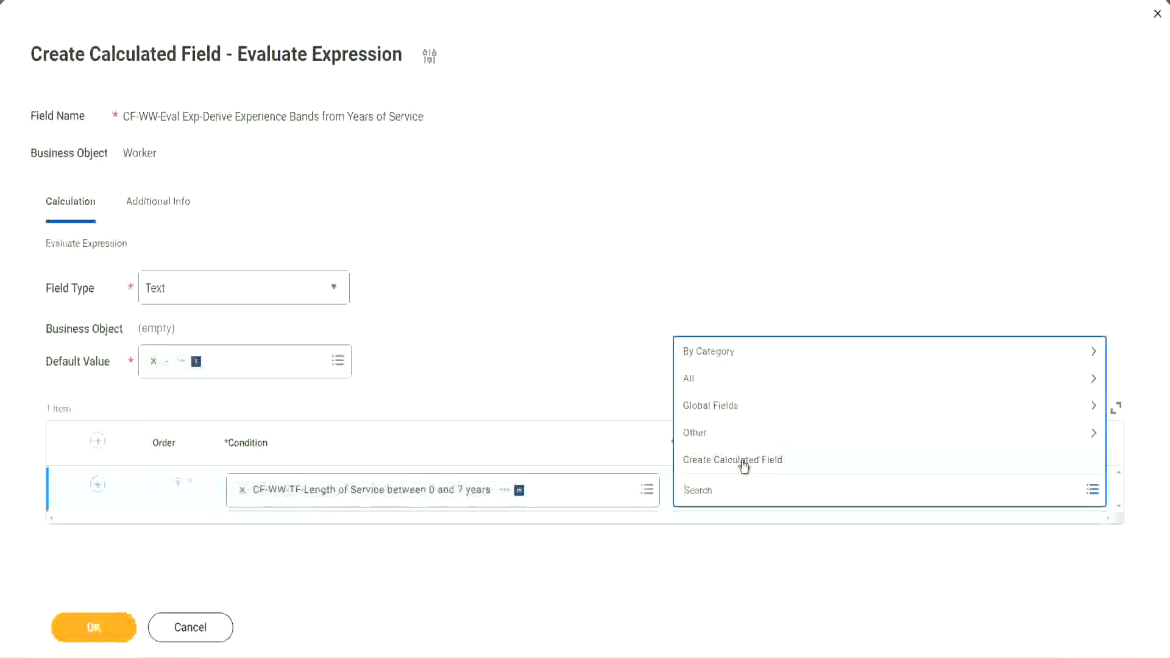
click(680, 301)
click(705, 497)
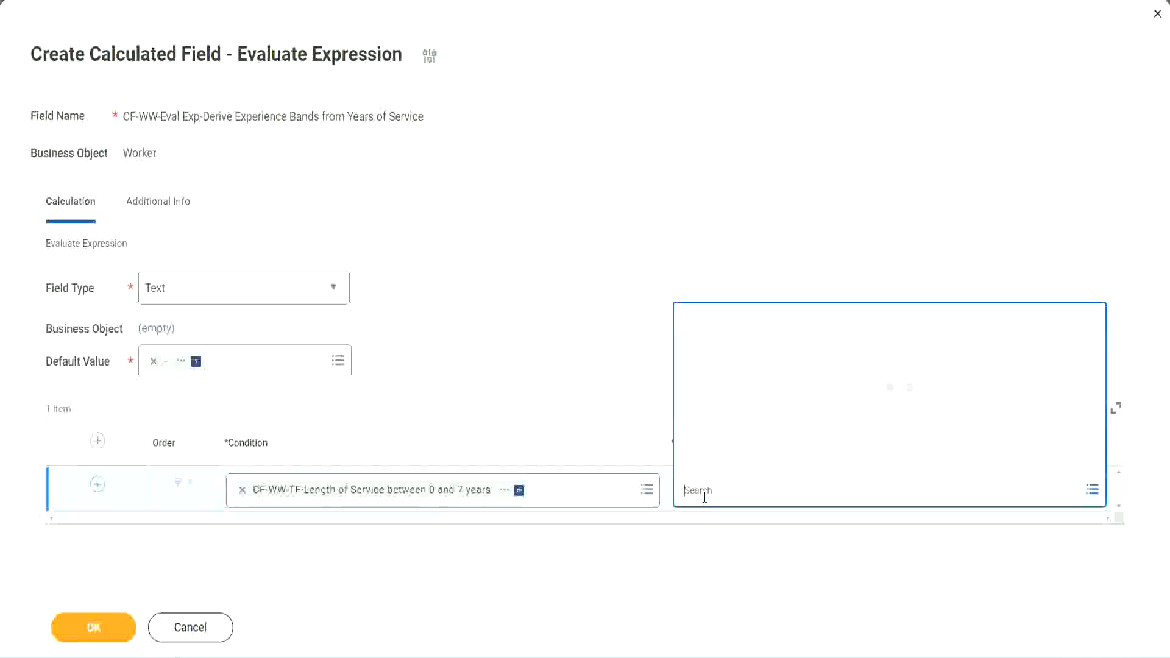
text(Amaterue)
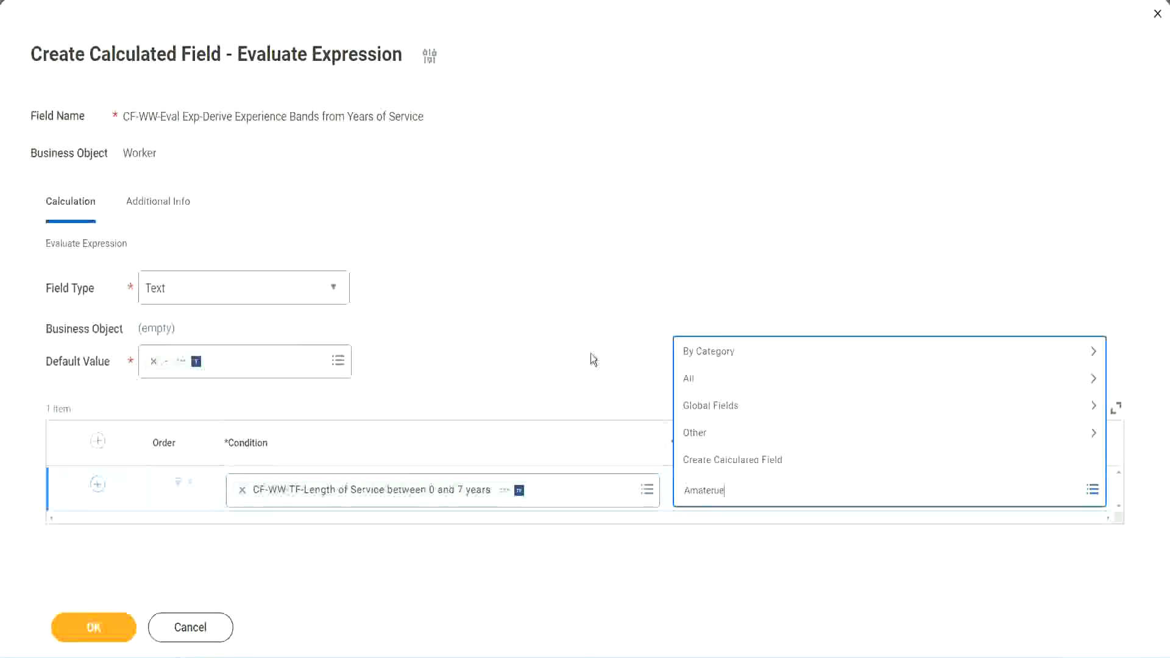
click(591, 354)
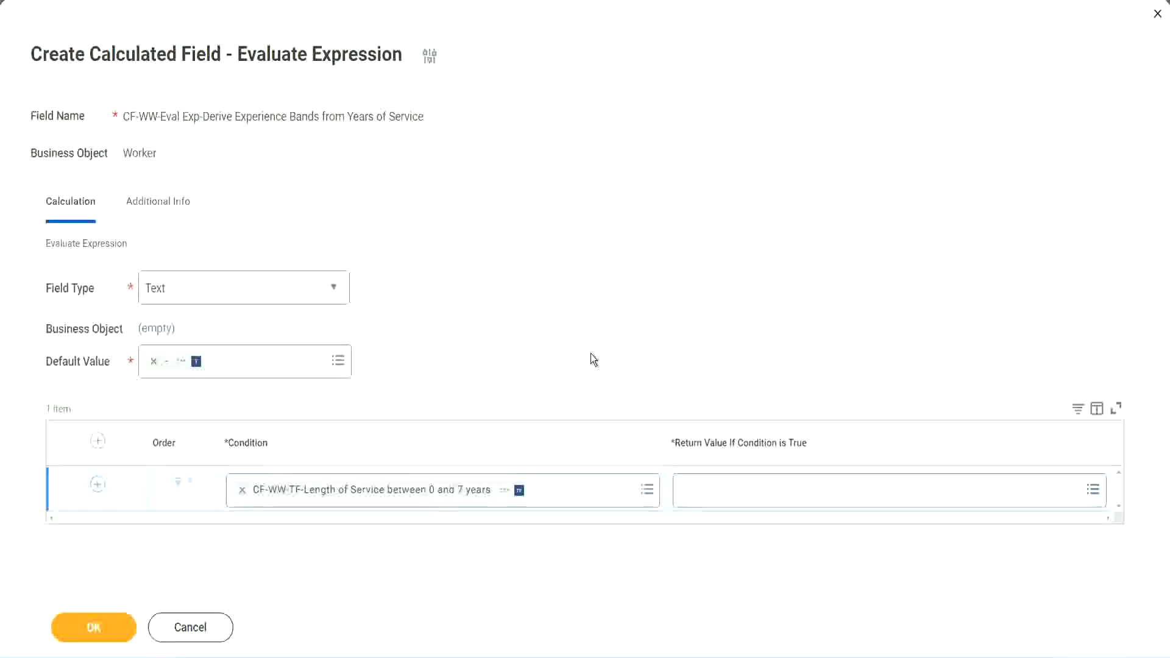
click(737, 497)
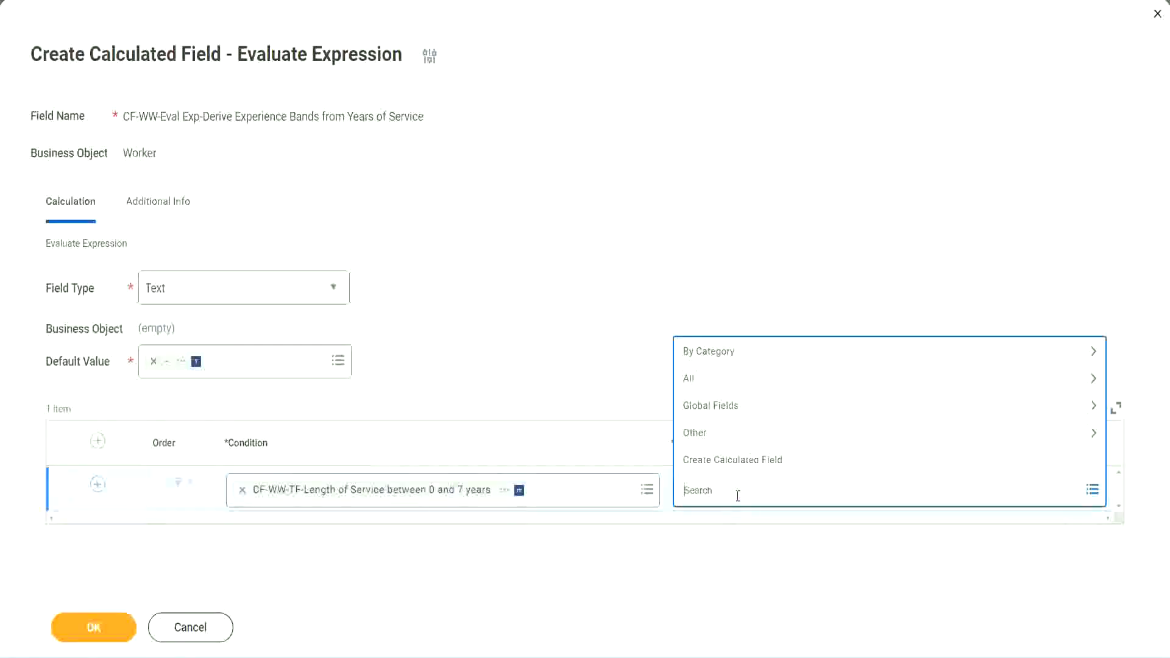
click(590, 358)
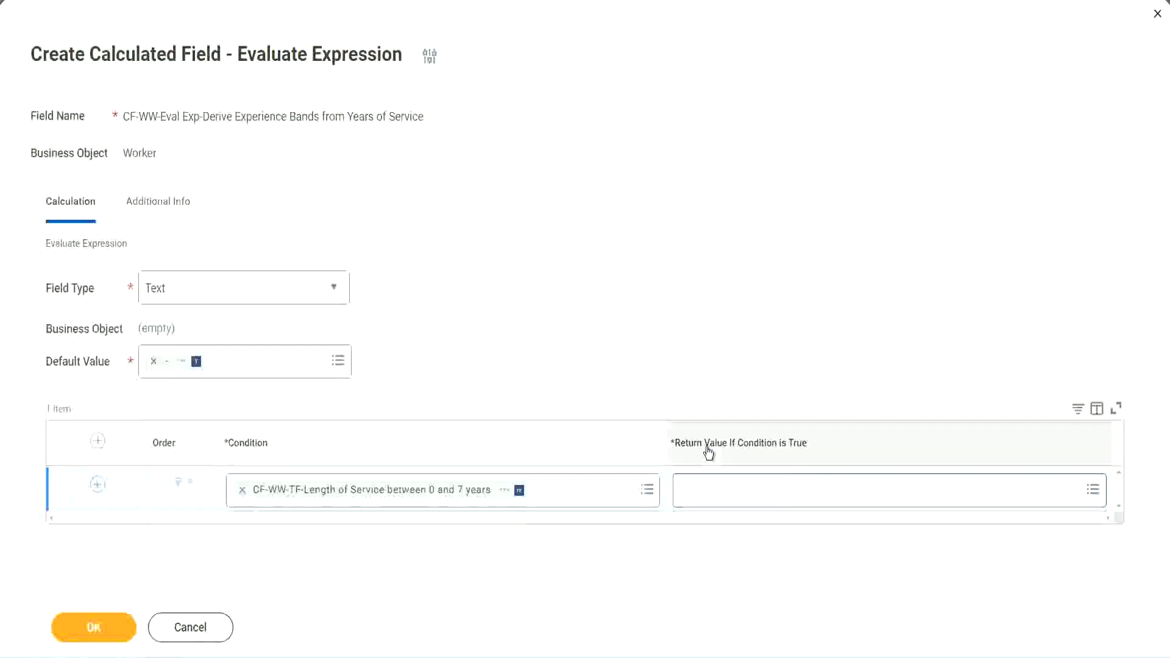
click(759, 495)
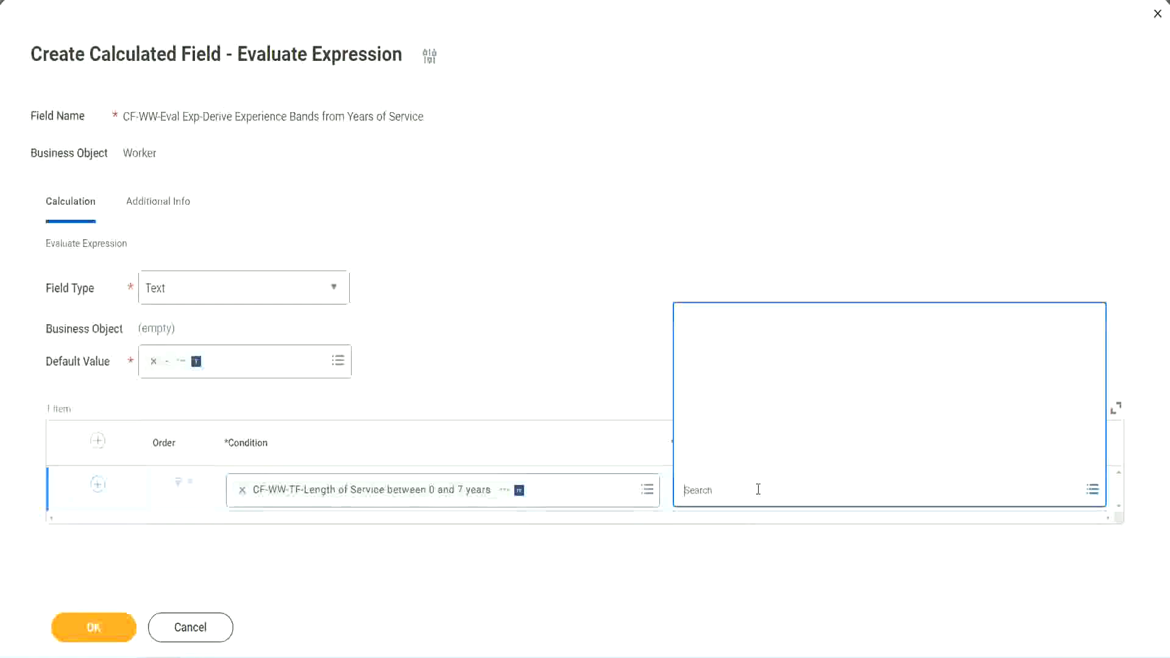
Start a new calculated field named CF-WW-TC-Amateur
click(750, 463)
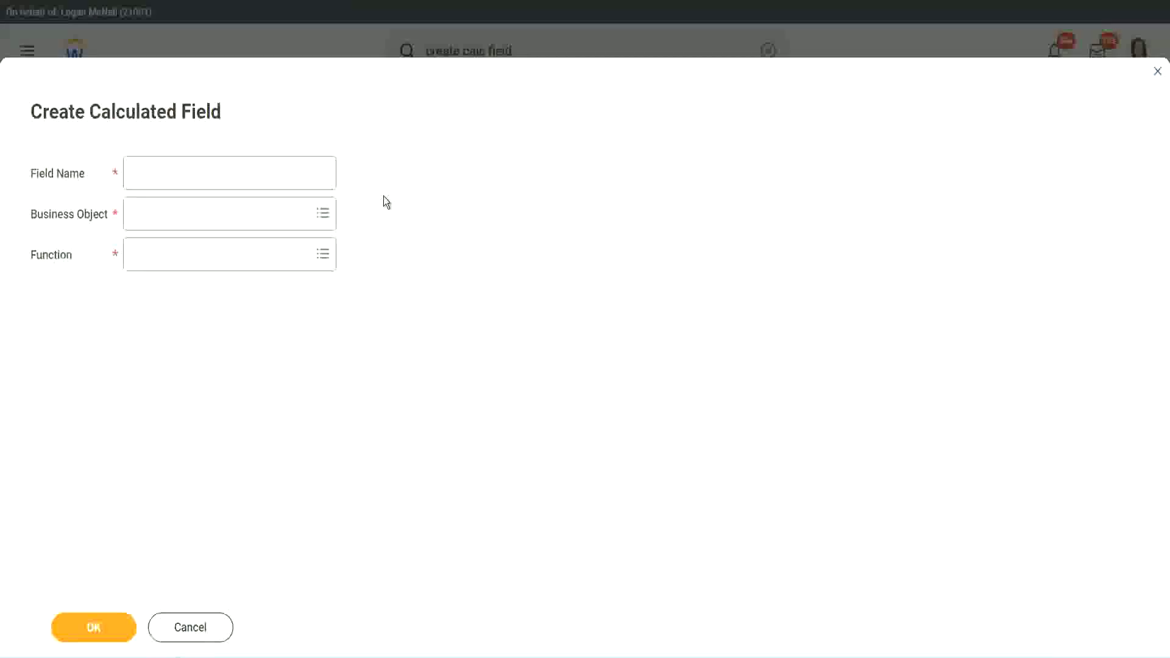
click(145, 174)
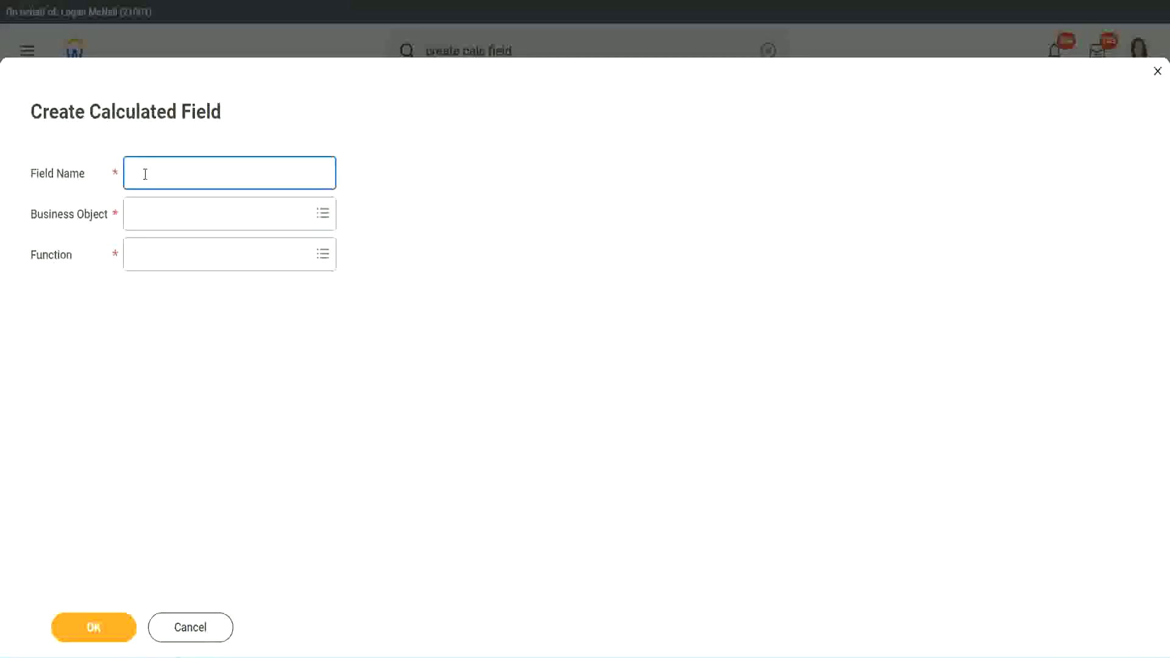
text(CF_TC-Amateur)
click(145, 173)
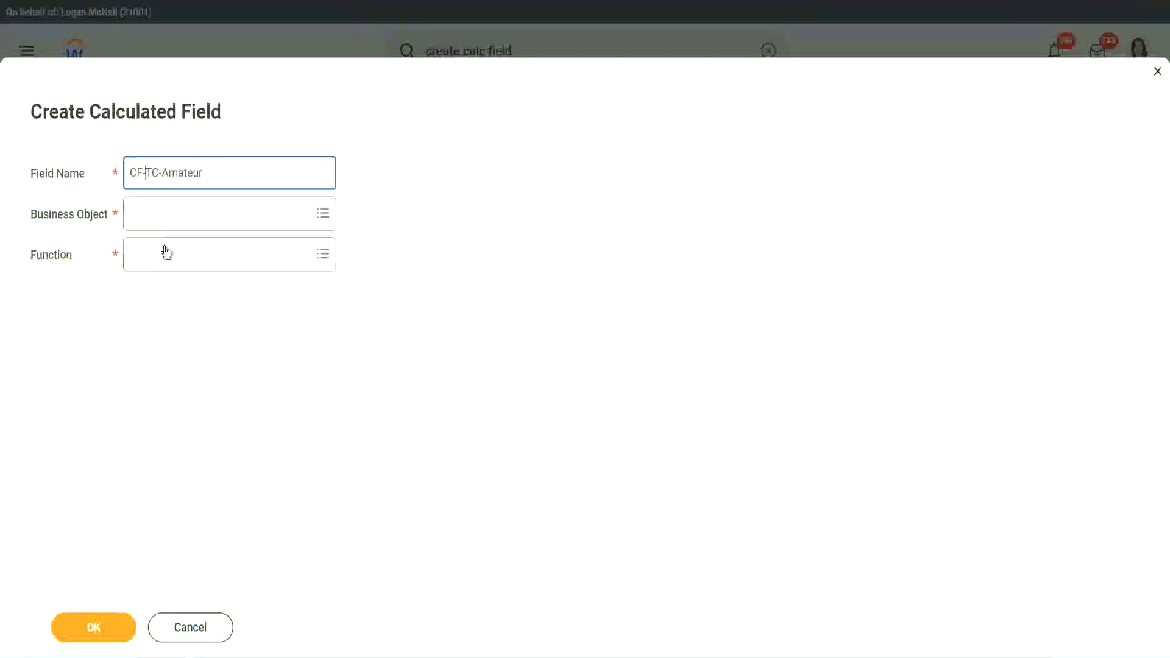
text(WW)
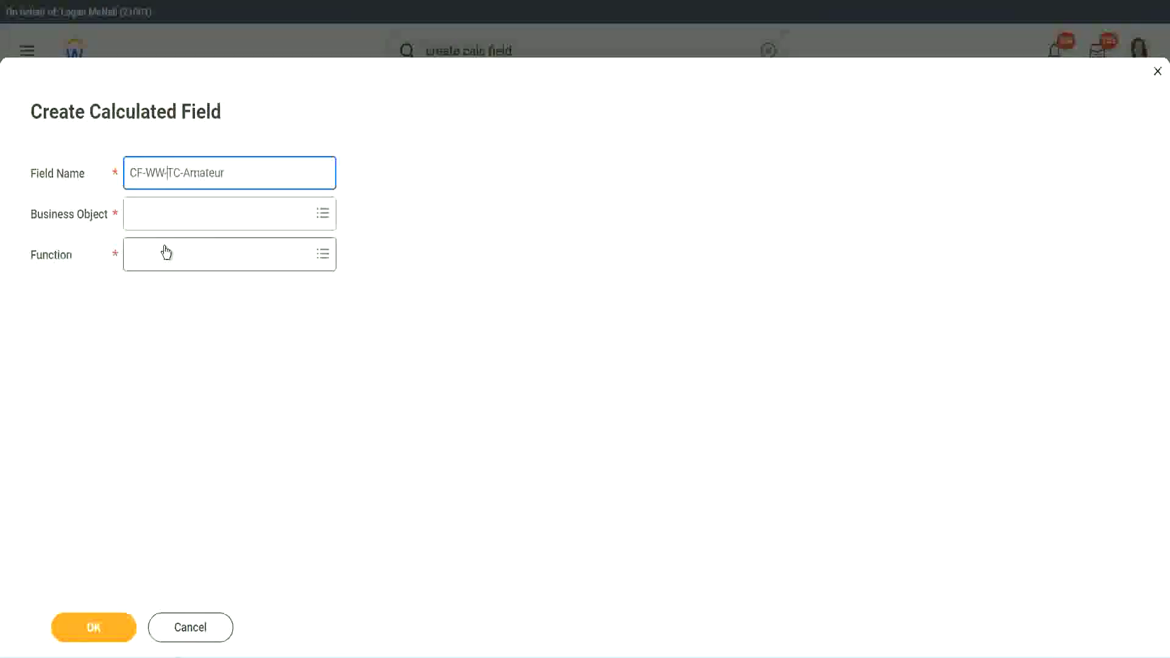
text(-)
Set the new field's business object to Global
click(165, 214)
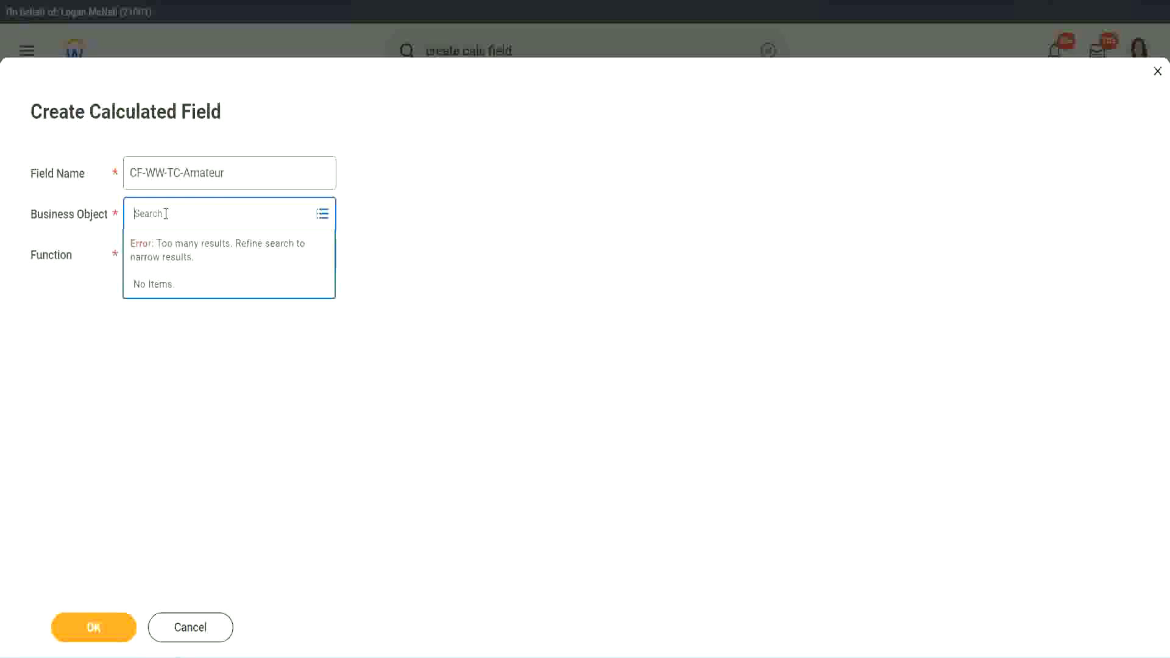
text(worker)
key(BackSpace)
key(BackSpace)
key(BackSpace)
key(BackSpace)
key(BackSpace)
key(BackSpace)
text(global)
key(Return)
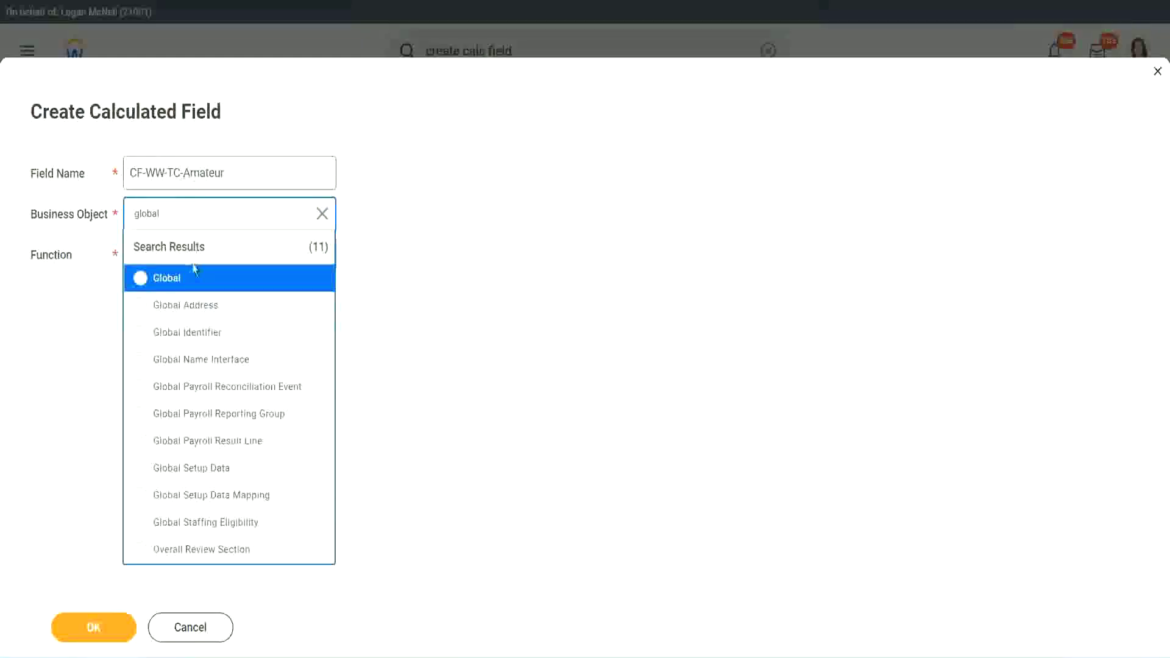
click(184, 288)
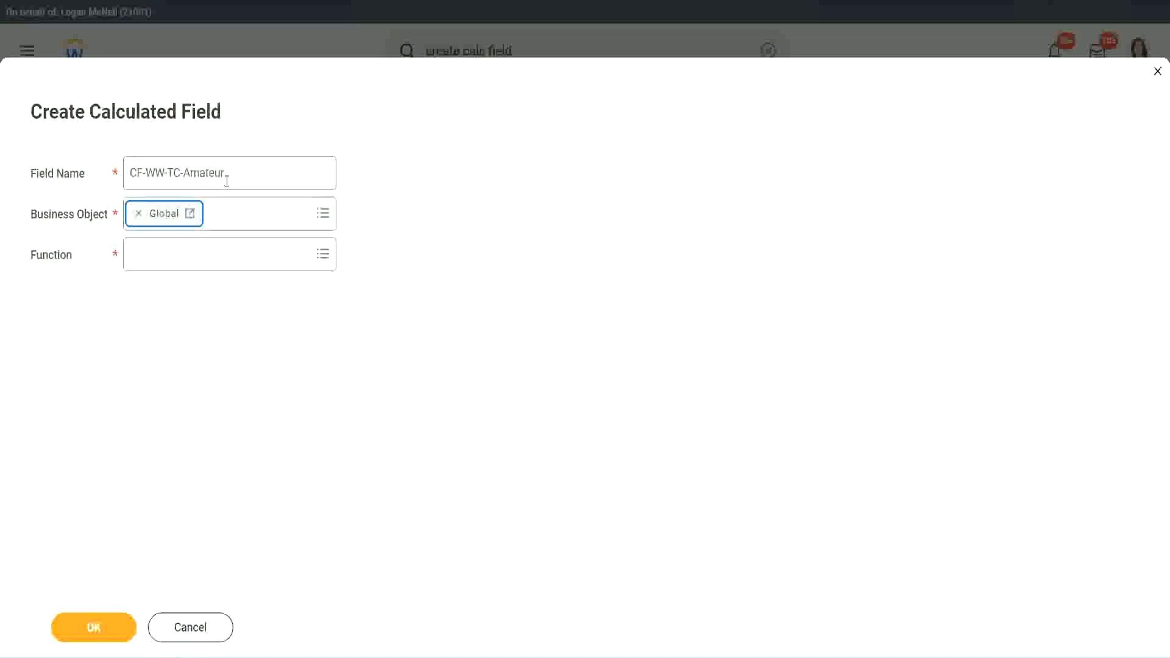
Choose Text Constant as the function and submit the CF-WW-TC-Amateur field
triple_click(303, 166)
click(253, 173)
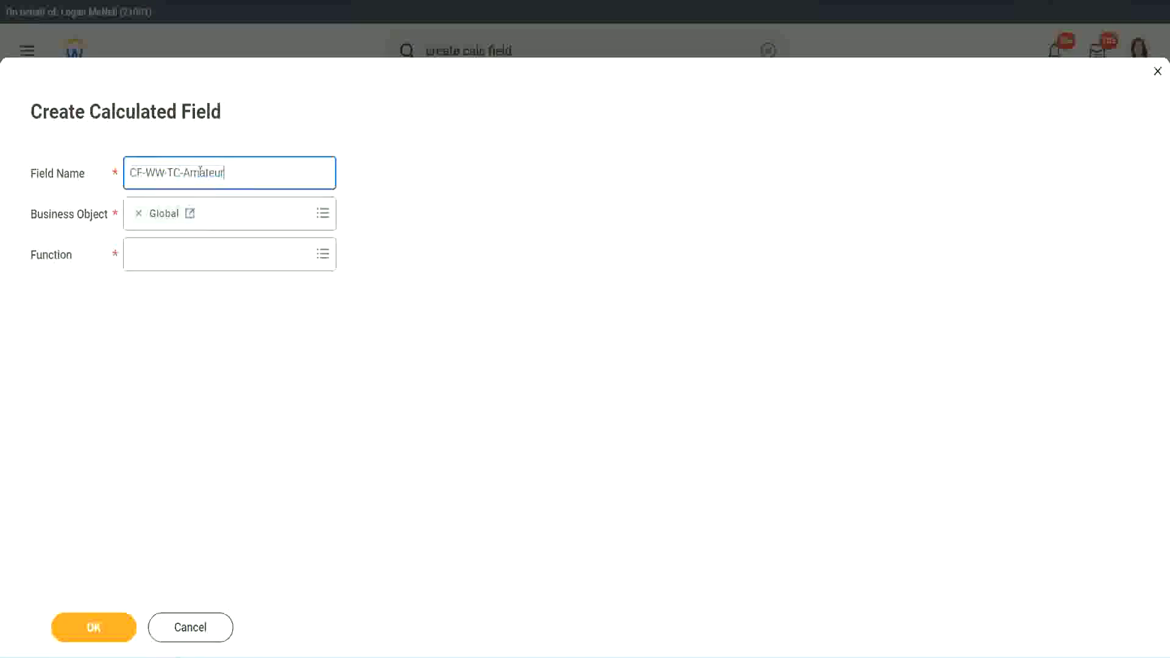
double_click(231, 170)
click(242, 172)
double_click(219, 175)
key(ctrl+c)
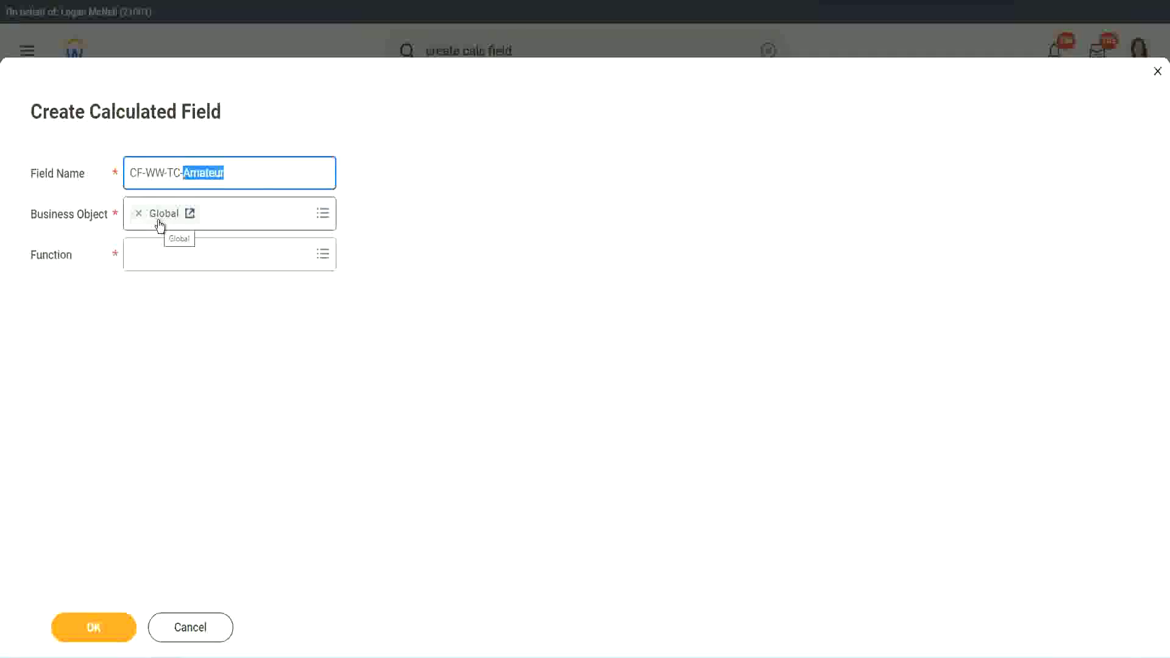
click(162, 254)
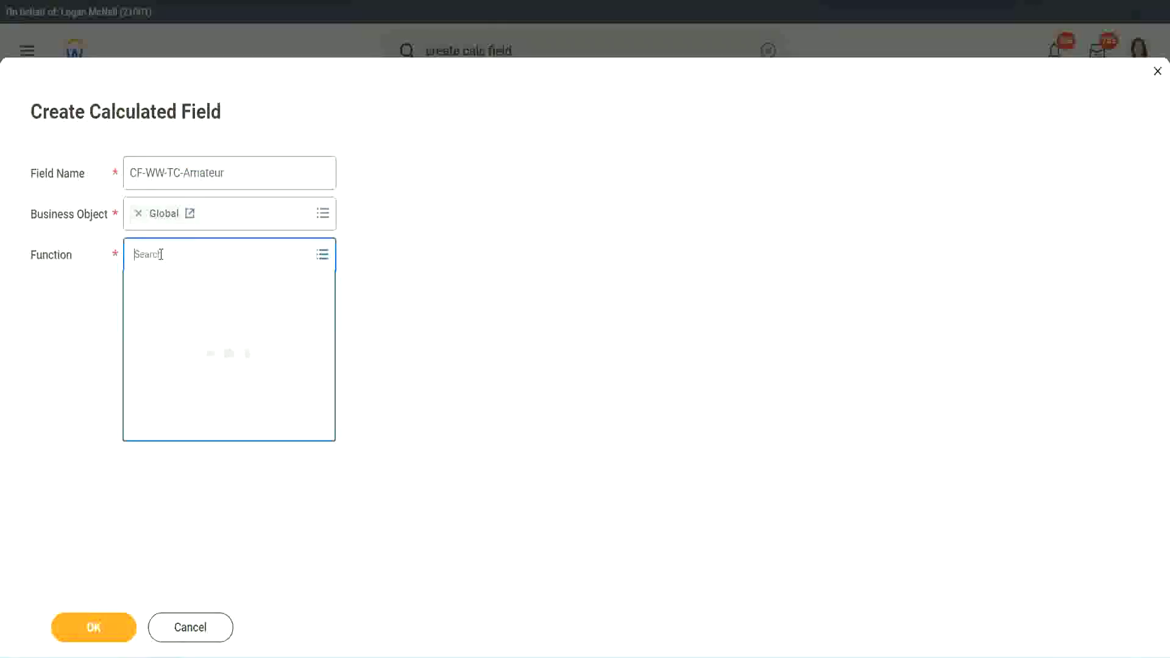
text(text cons)
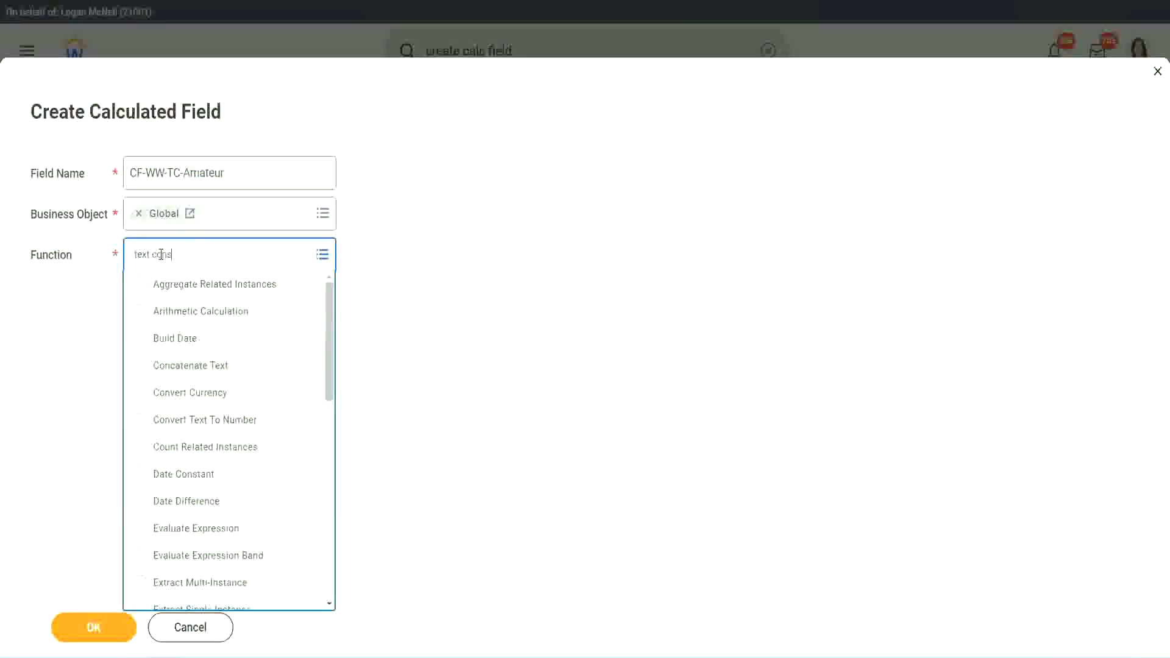
text(t)
key(Return)
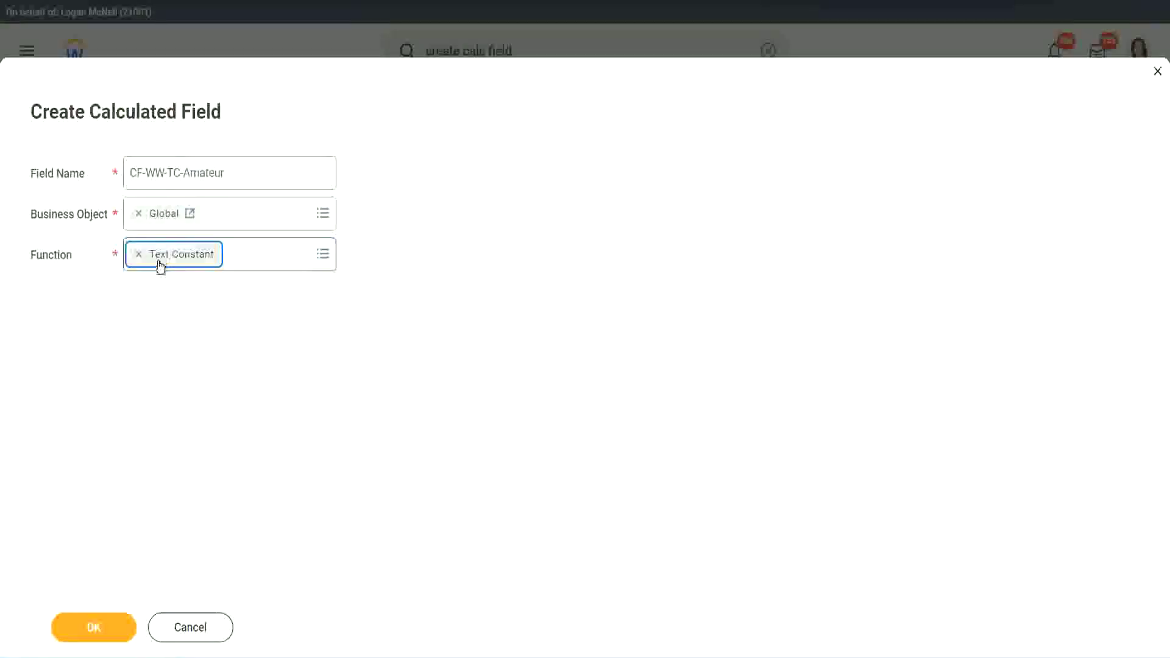
click(101, 633)
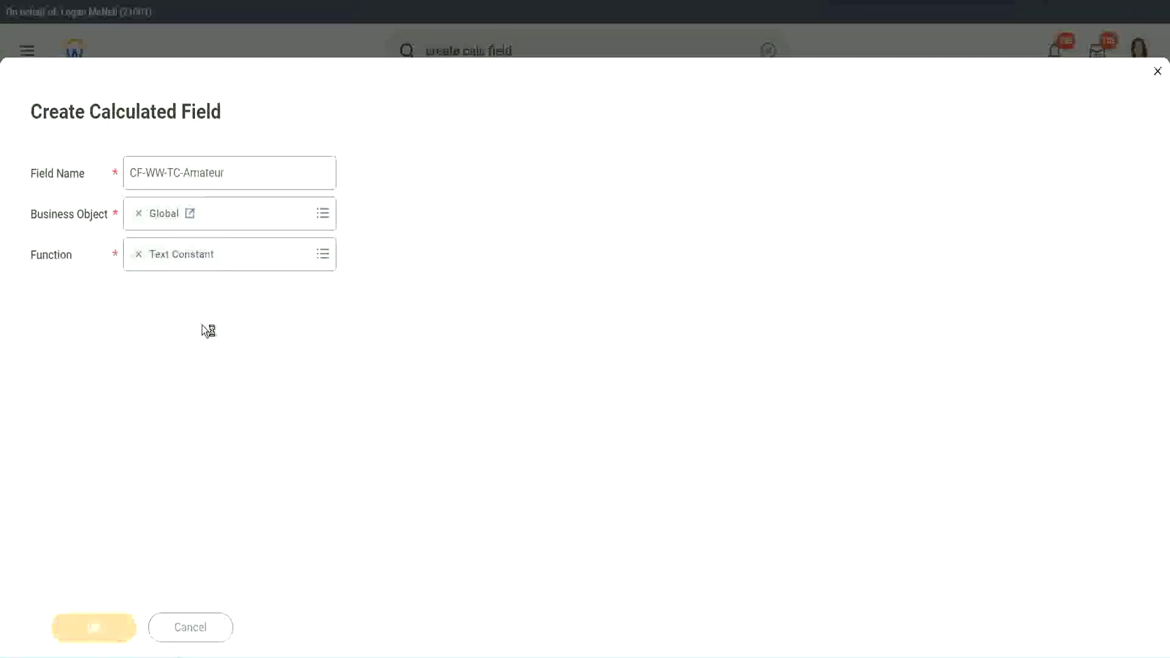
Save Amateur as the constant's value, then copy the CF-WW-TC-Amateur name
click(173, 335)
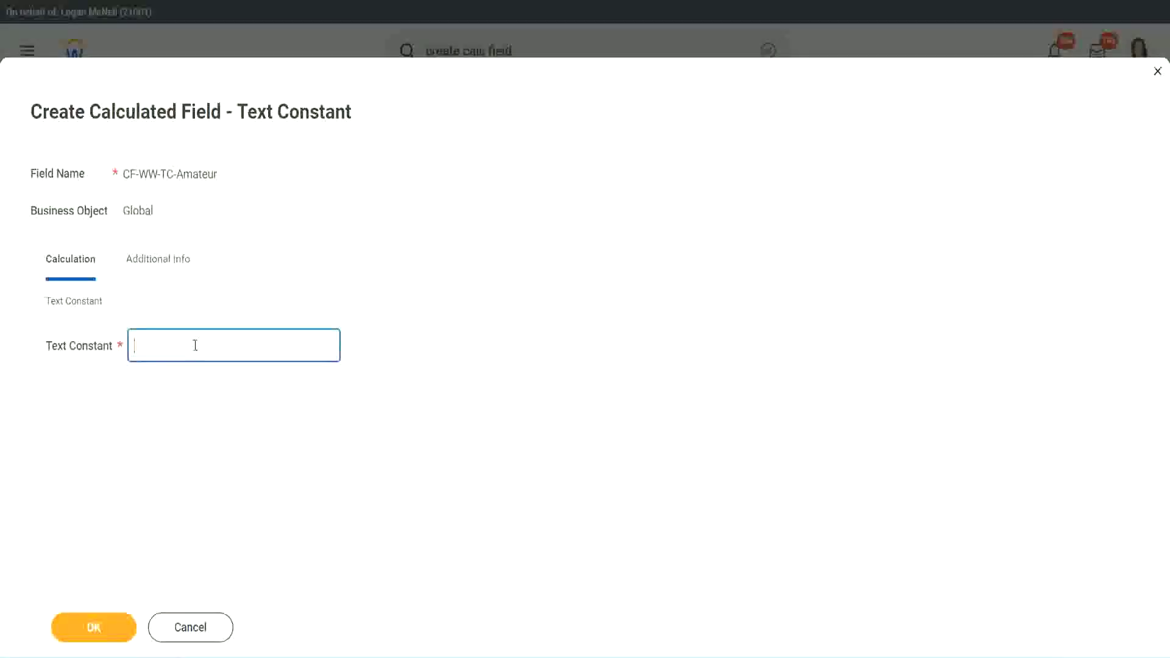
key(ctrl+v)
click(94, 627)
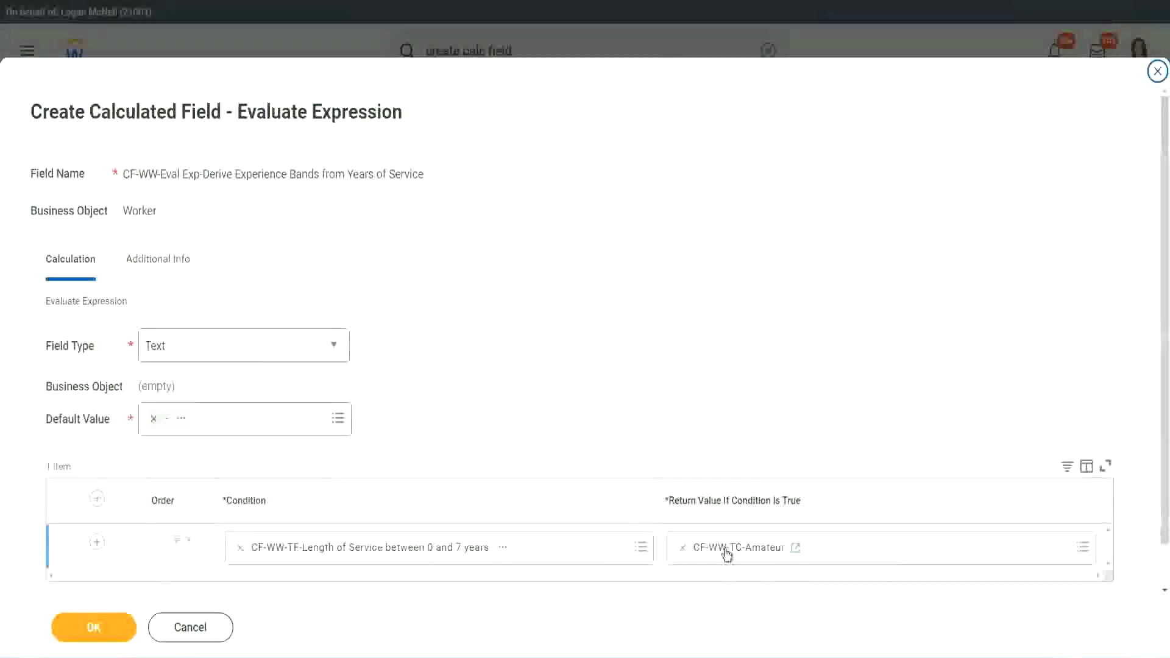
right_click(726, 551)
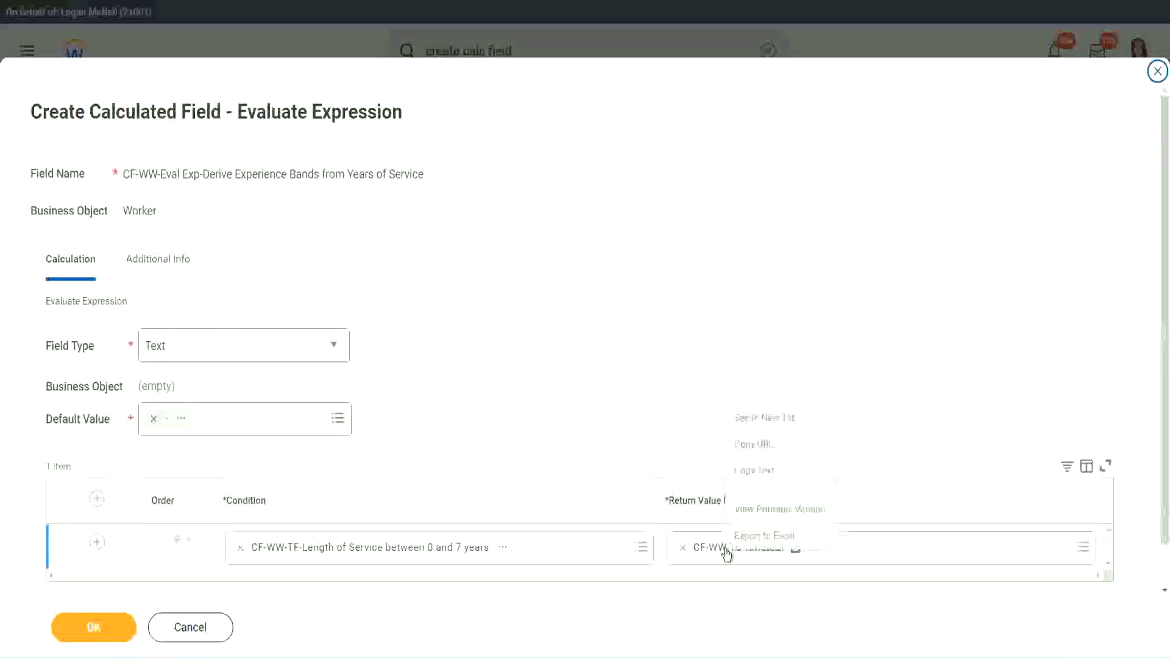
click(766, 472)
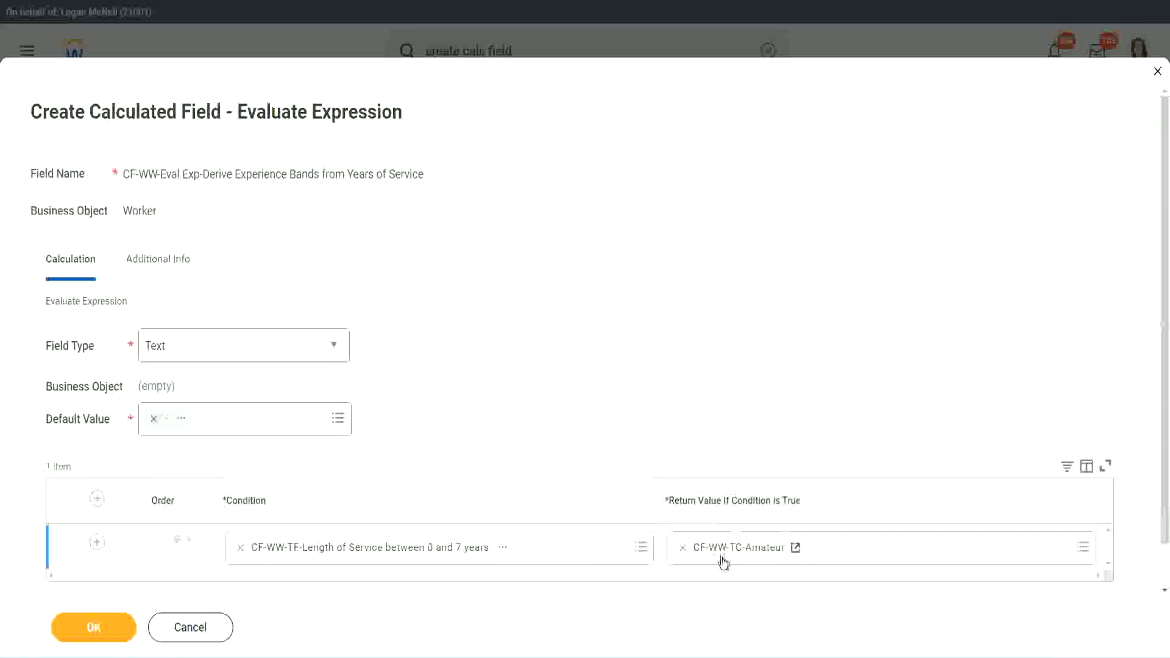
Add three more condition rows to the Evaluate Expression grid
click(82, 548)
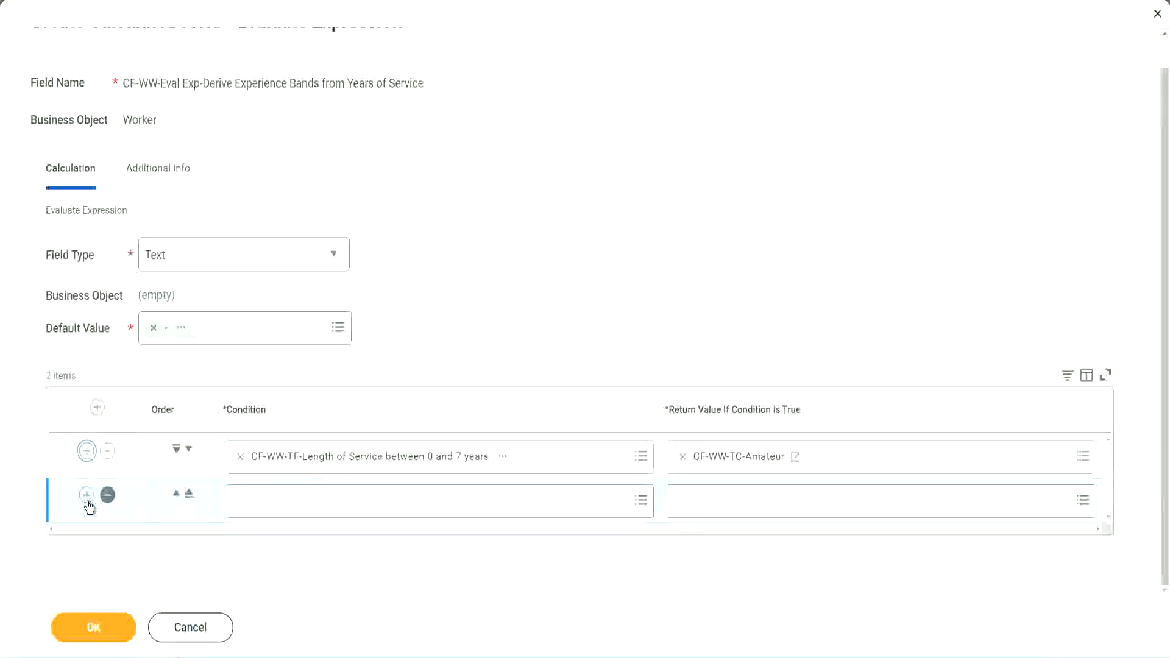
key(Return)
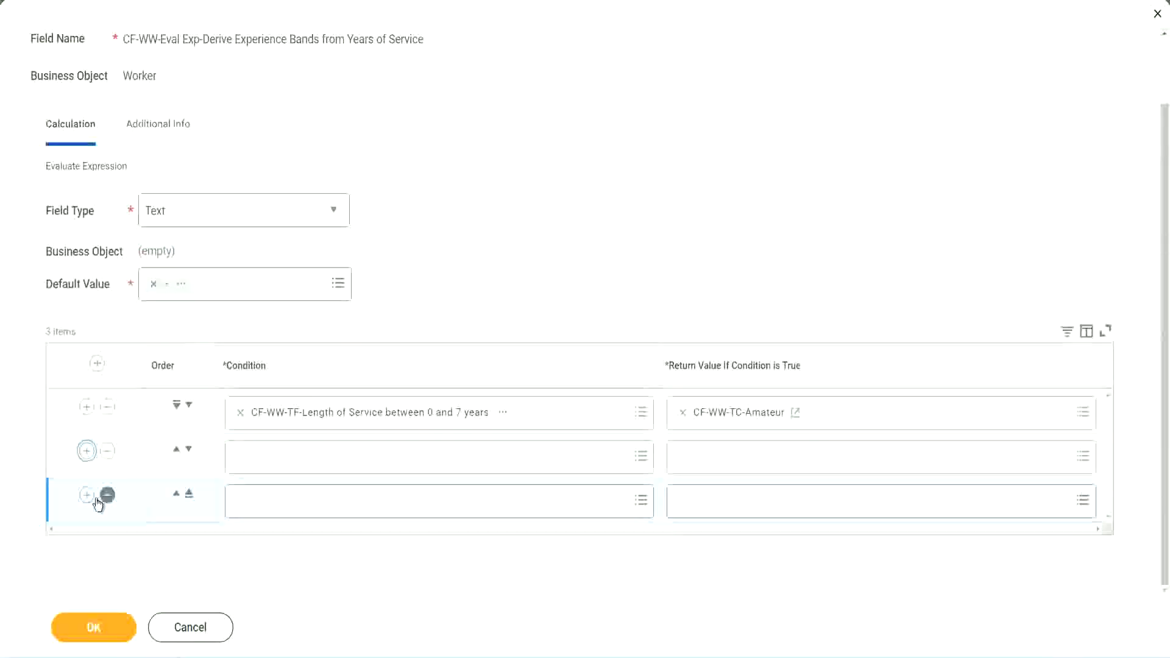
key(Return)
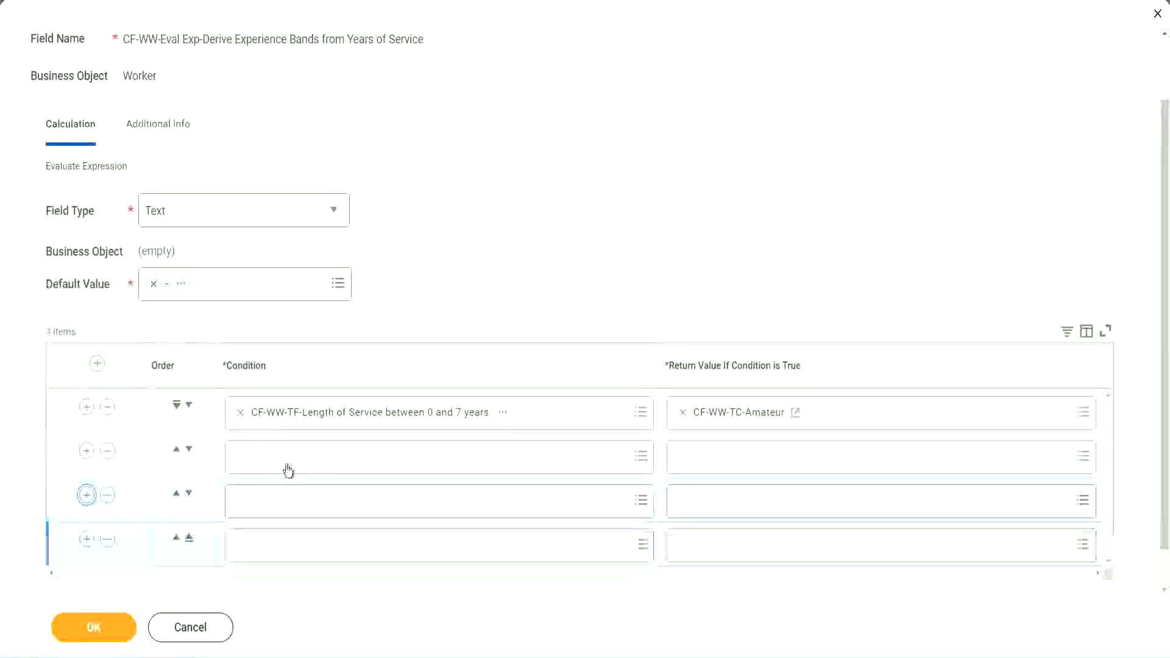
Set rows two to four to the 8–15, 16–30 and over-31 years service fields
click(288, 462)
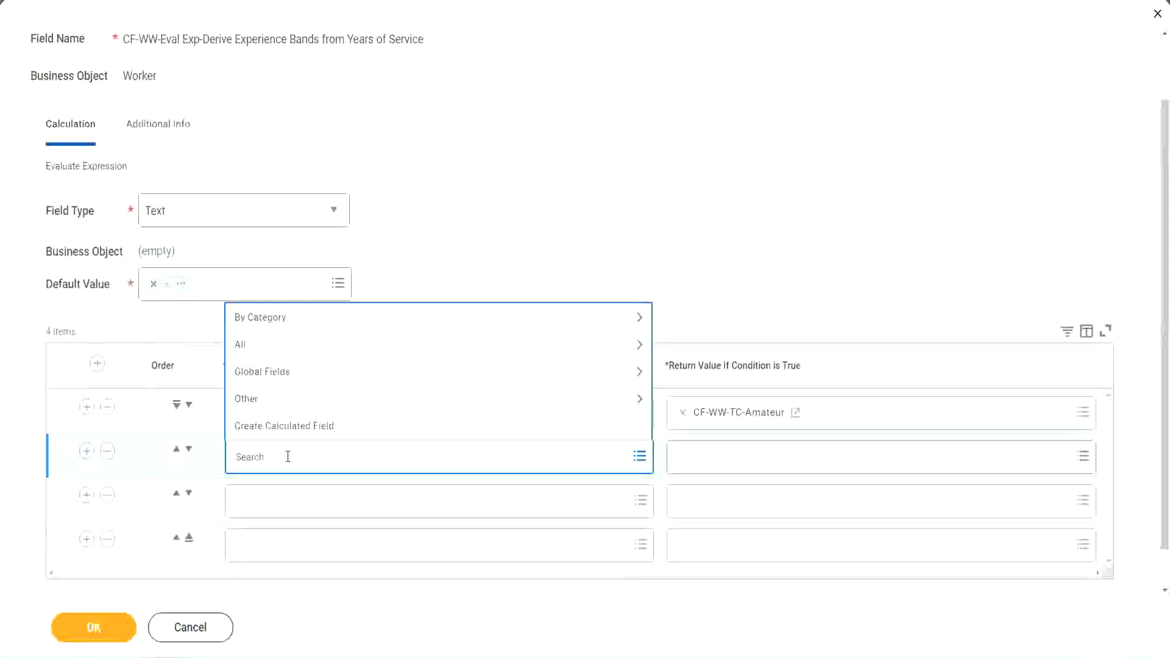
text(cf-ww-tf)
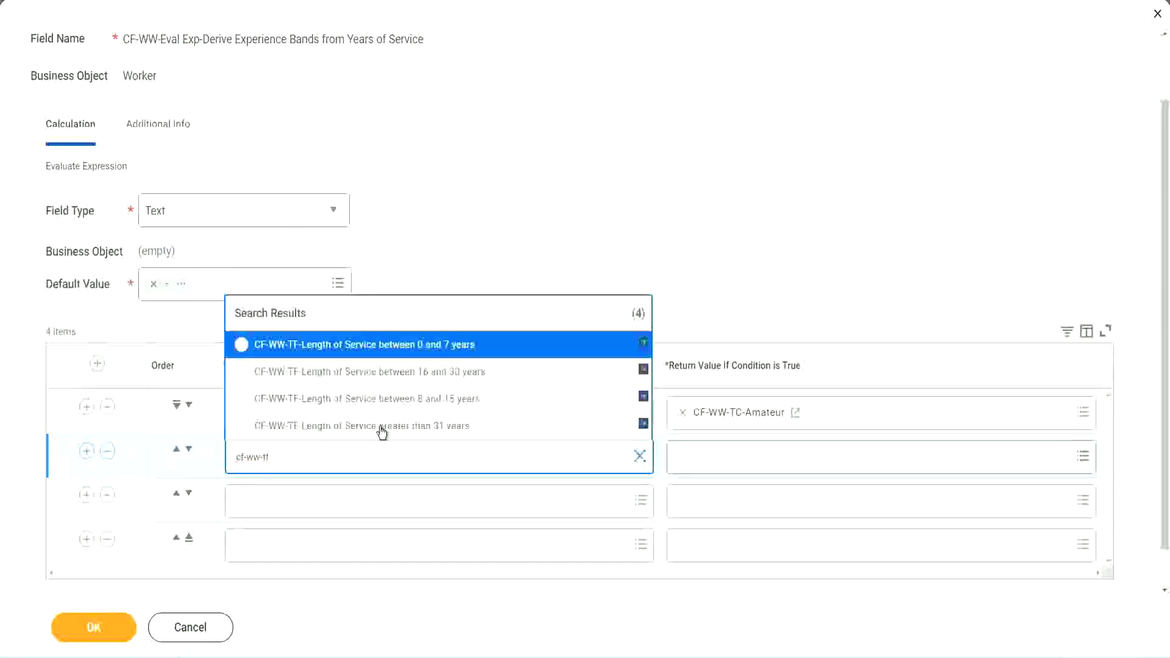
click(451, 400)
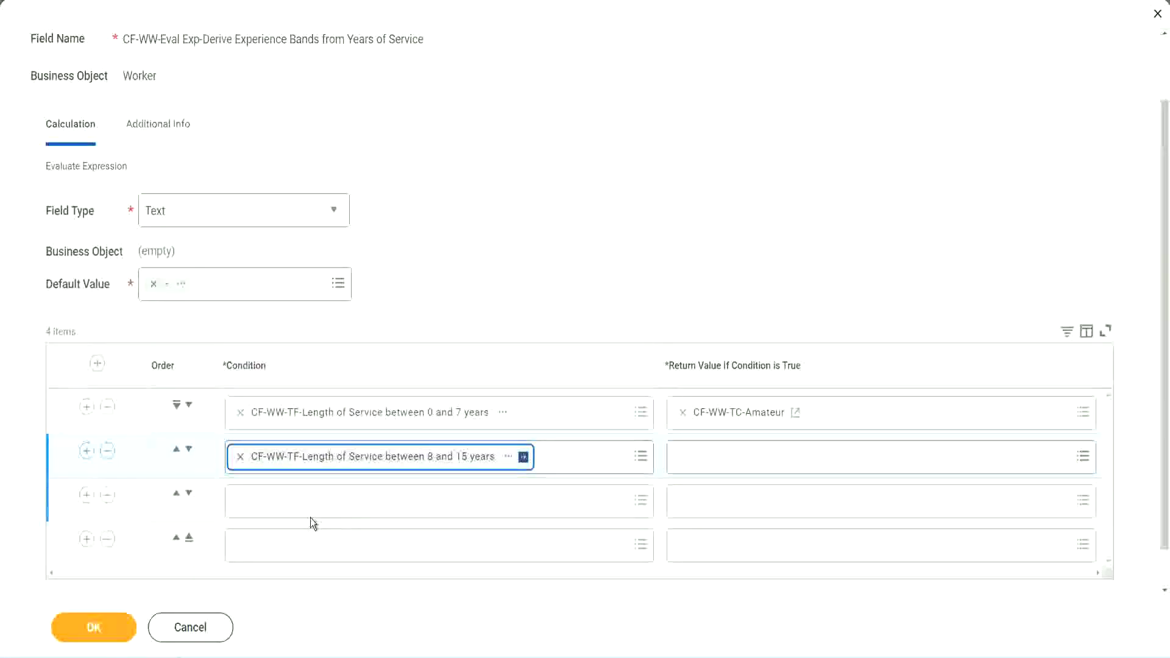
click(295, 498)
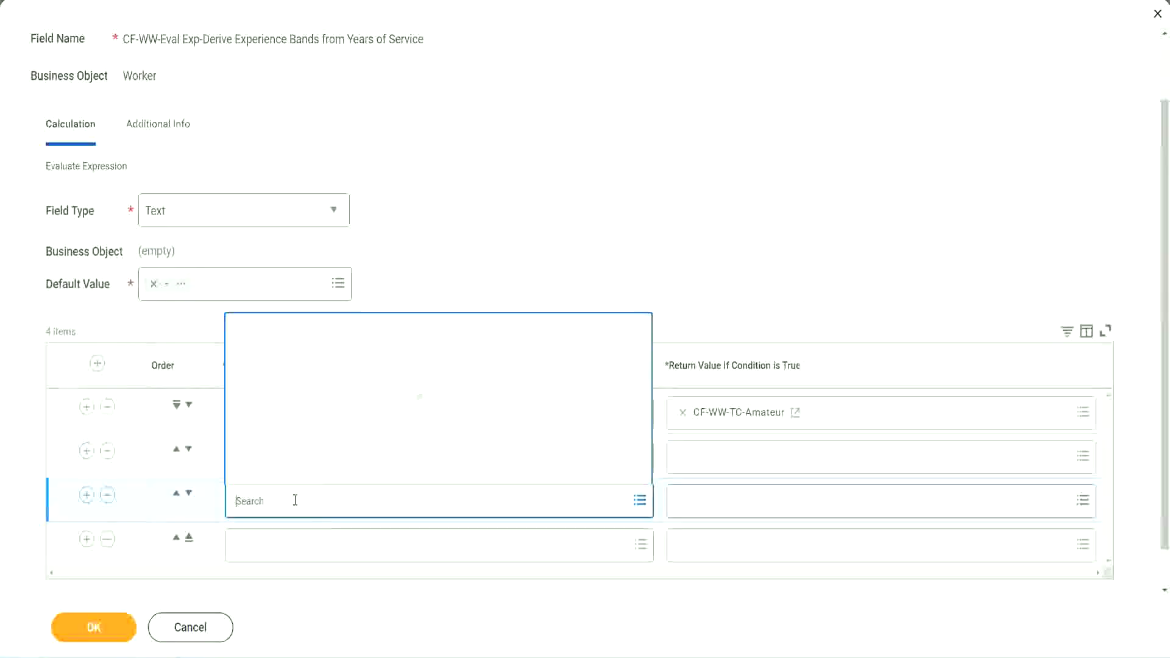
text(1f-ww)
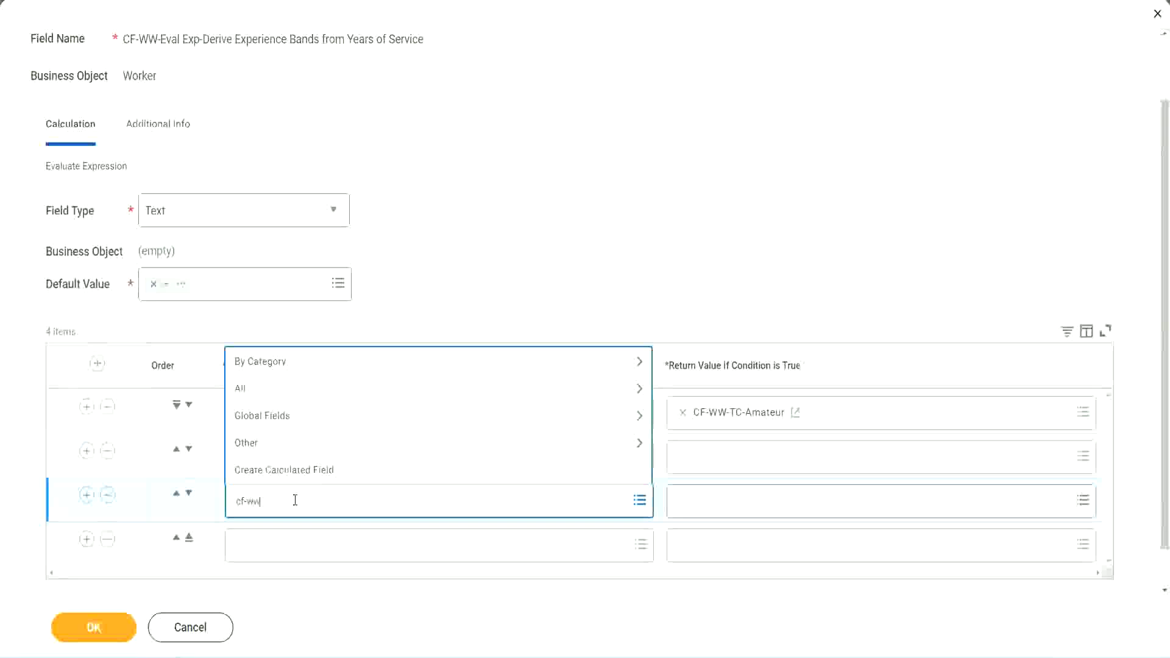
text(-tf)
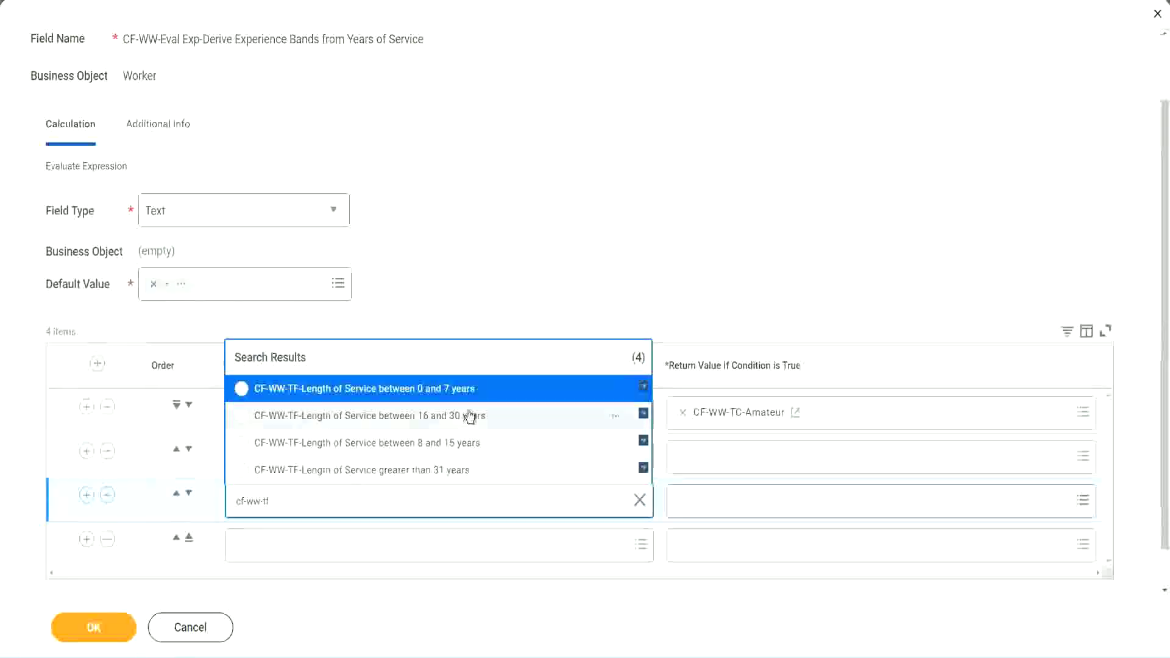
click(469, 416)
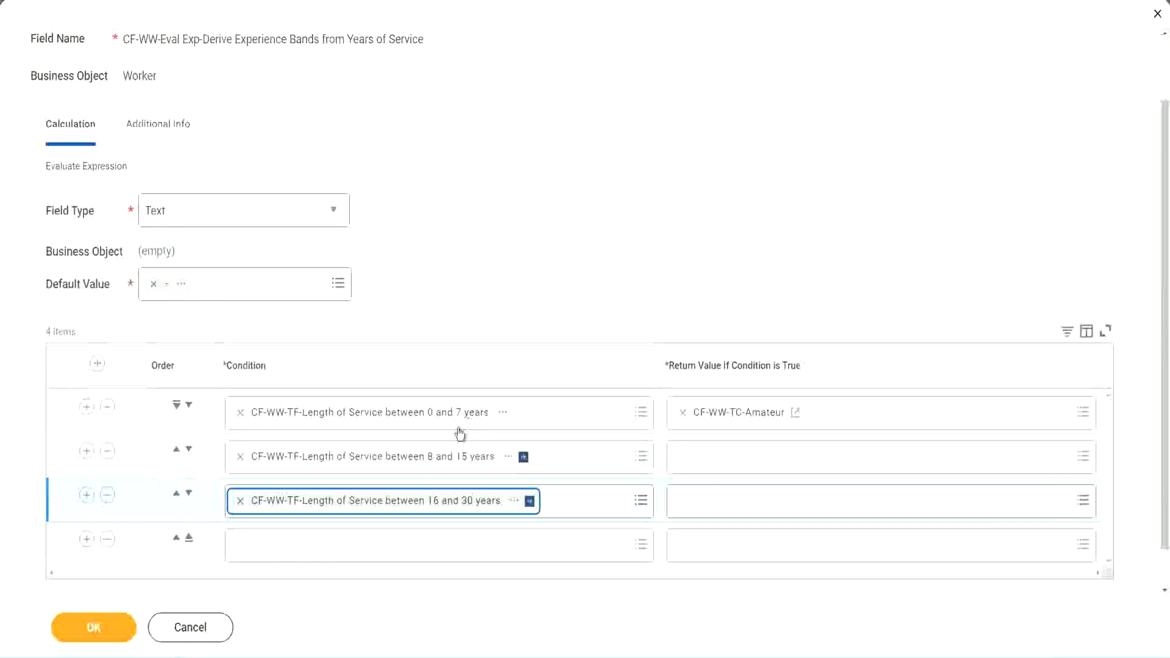
click(275, 546)
text(cf-ww)
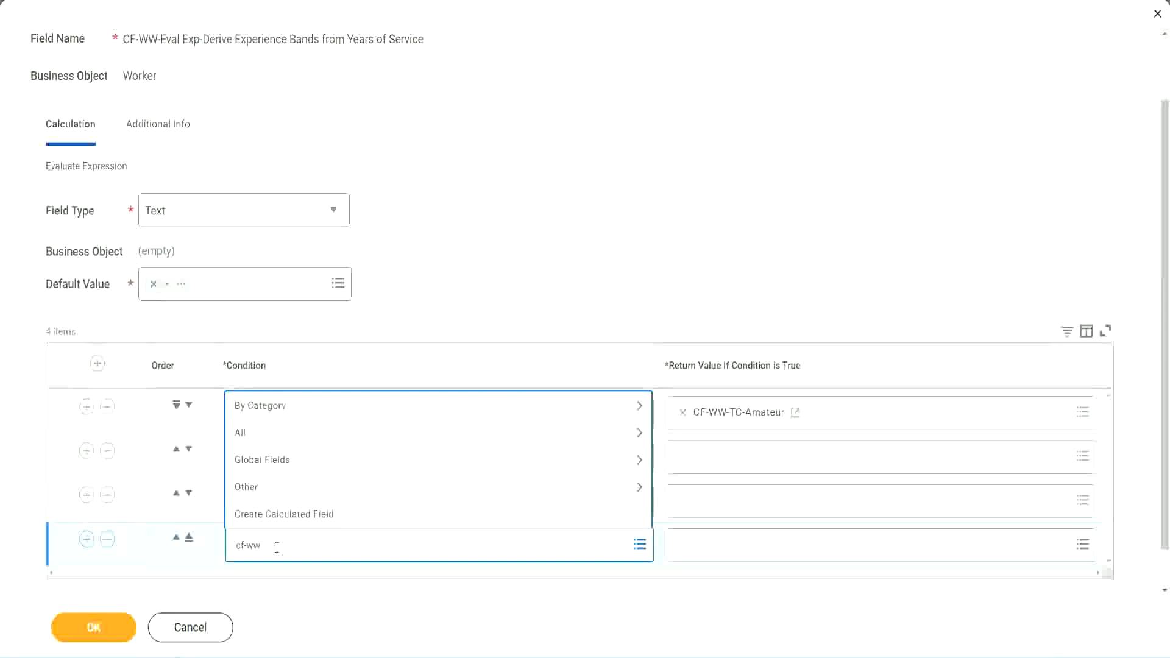
text( tf 31)
key(Return)
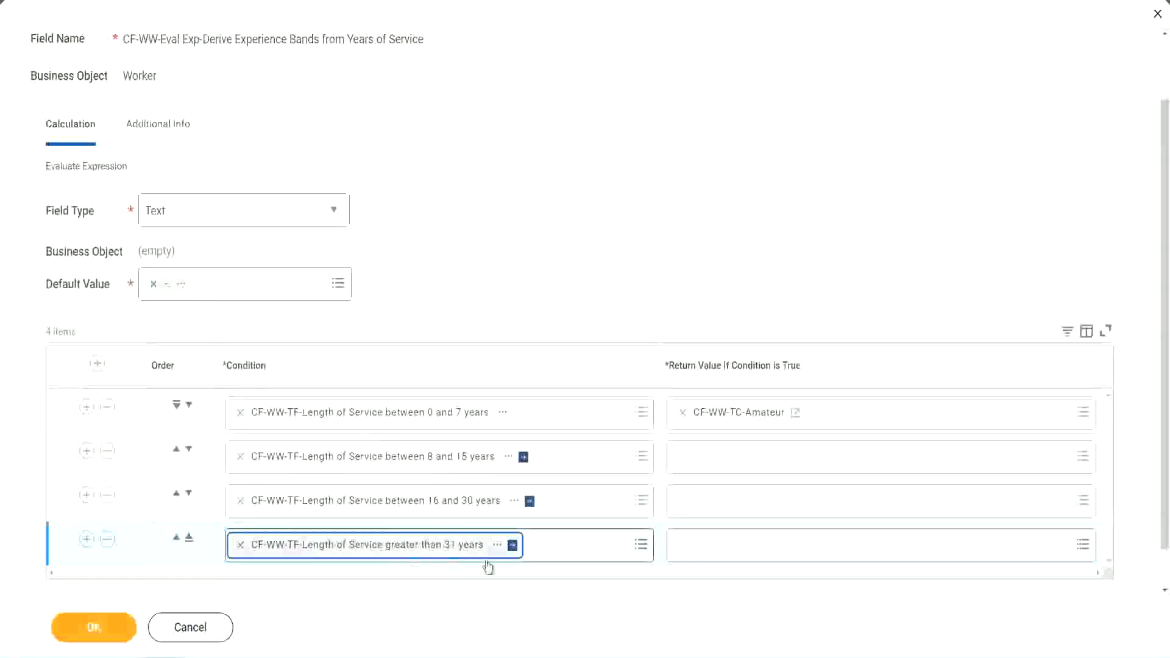
click(525, 252)
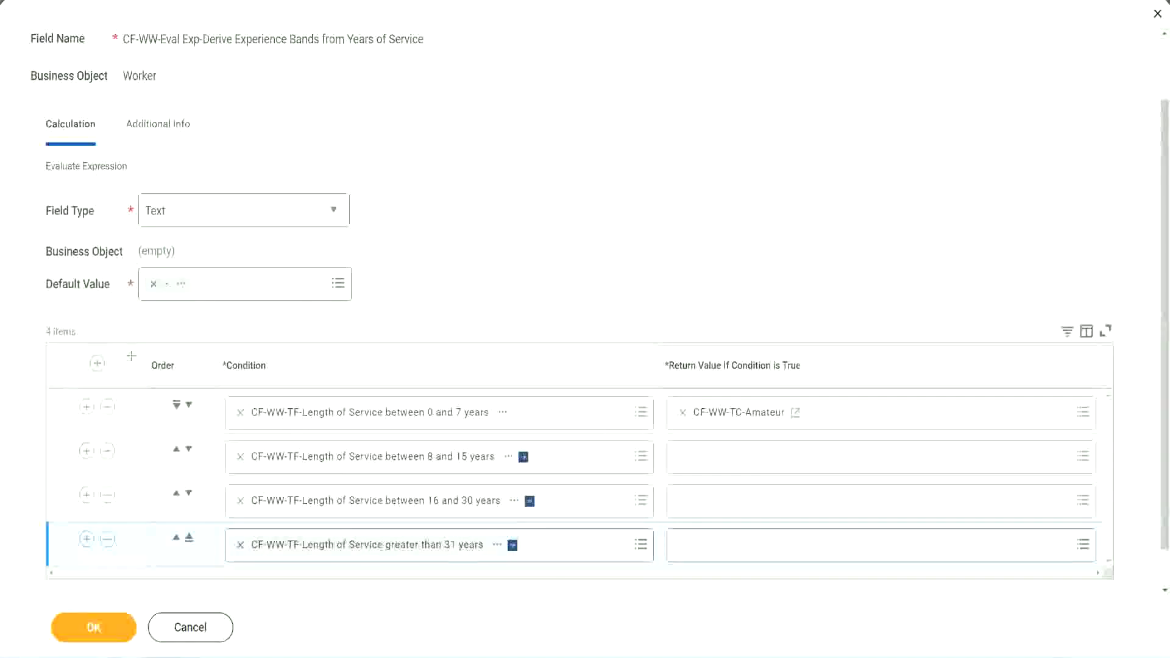
drag(131, 357, 130, 480)
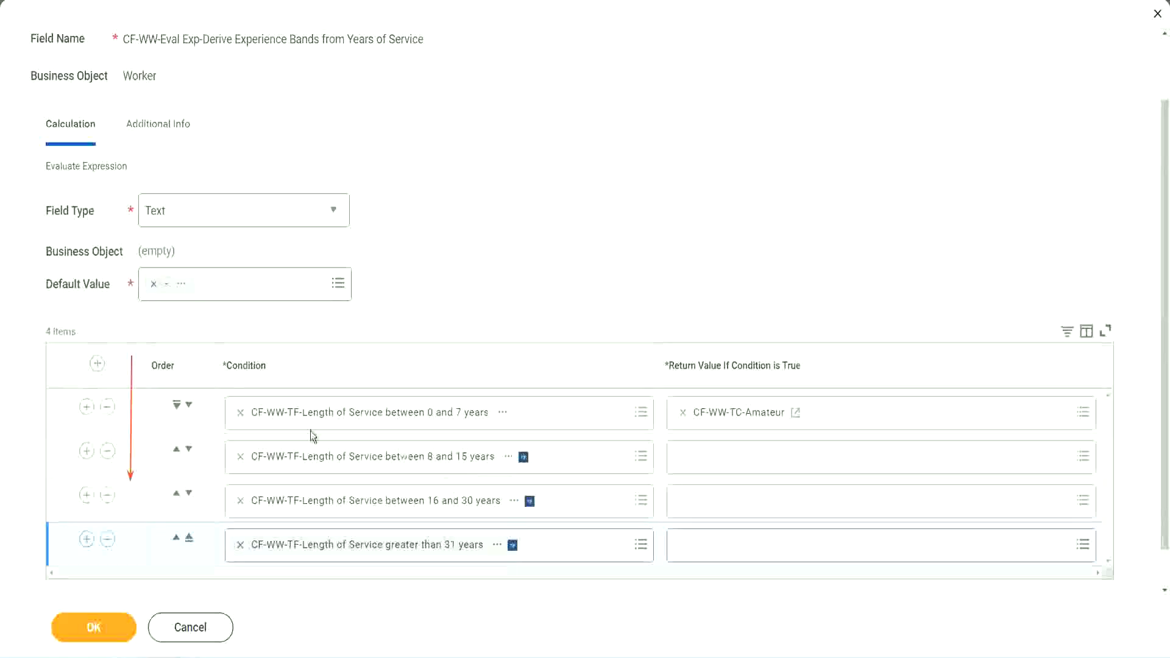
click(177, 451)
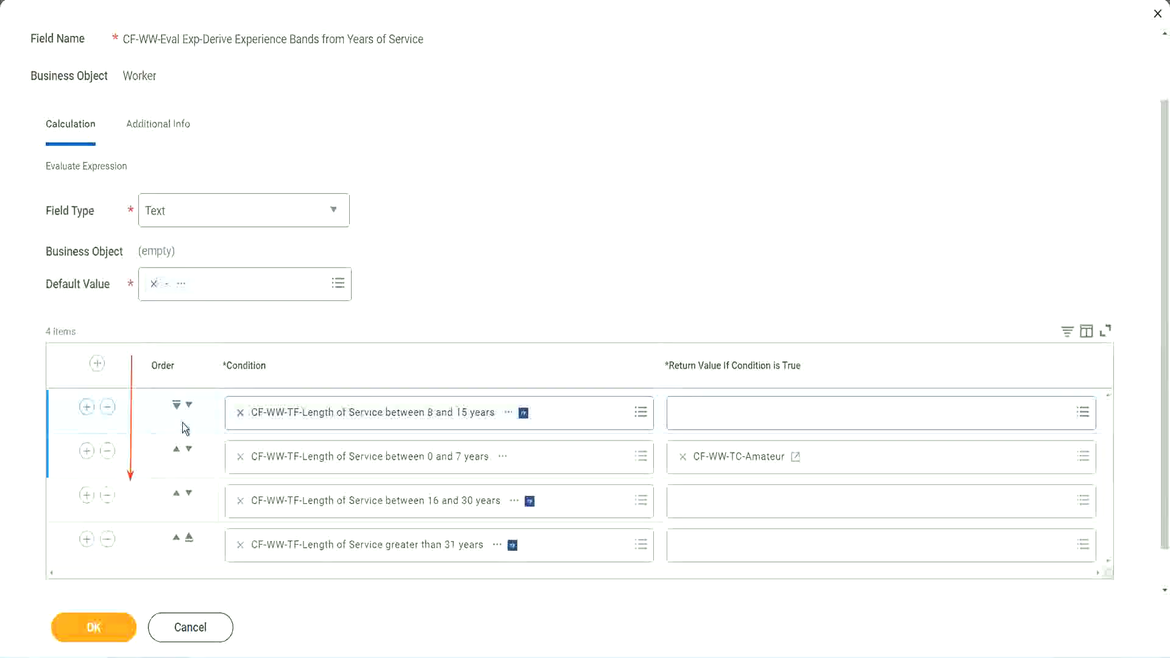
click(189, 405)
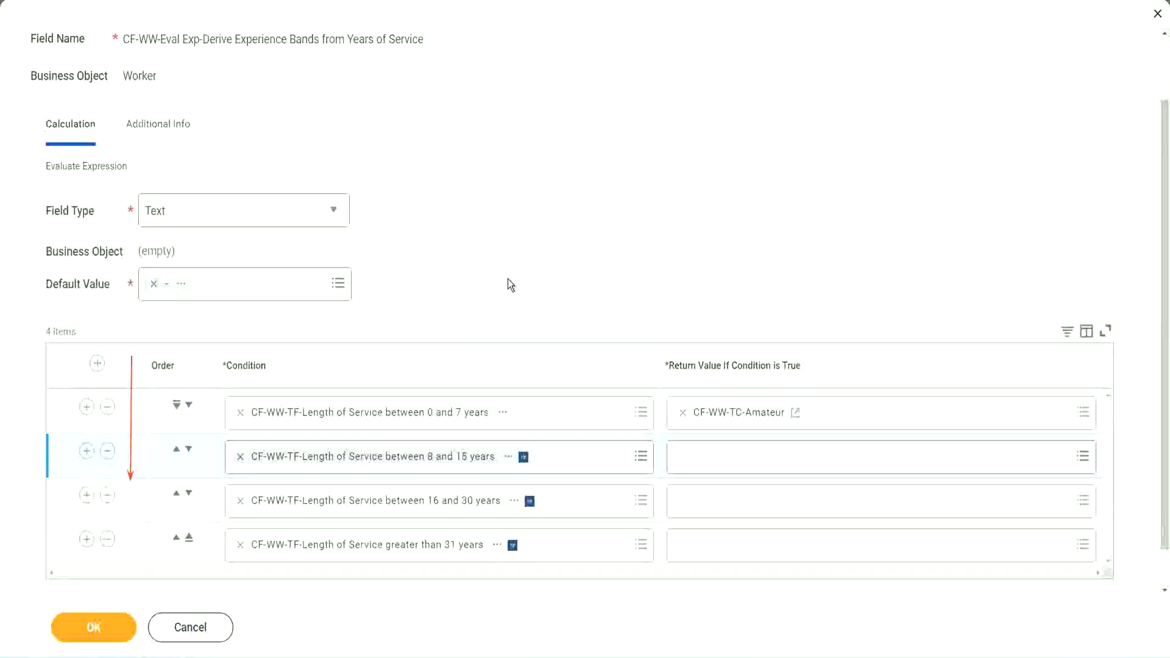
click(176, 449)
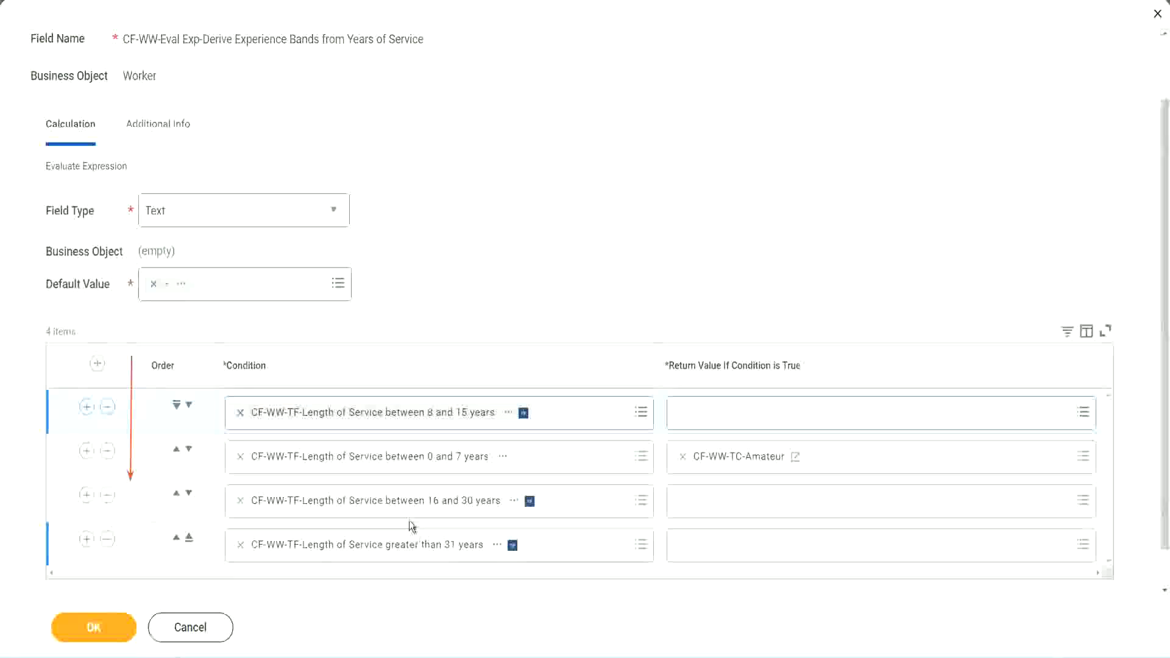
right_click(740, 466)
click(772, 525)
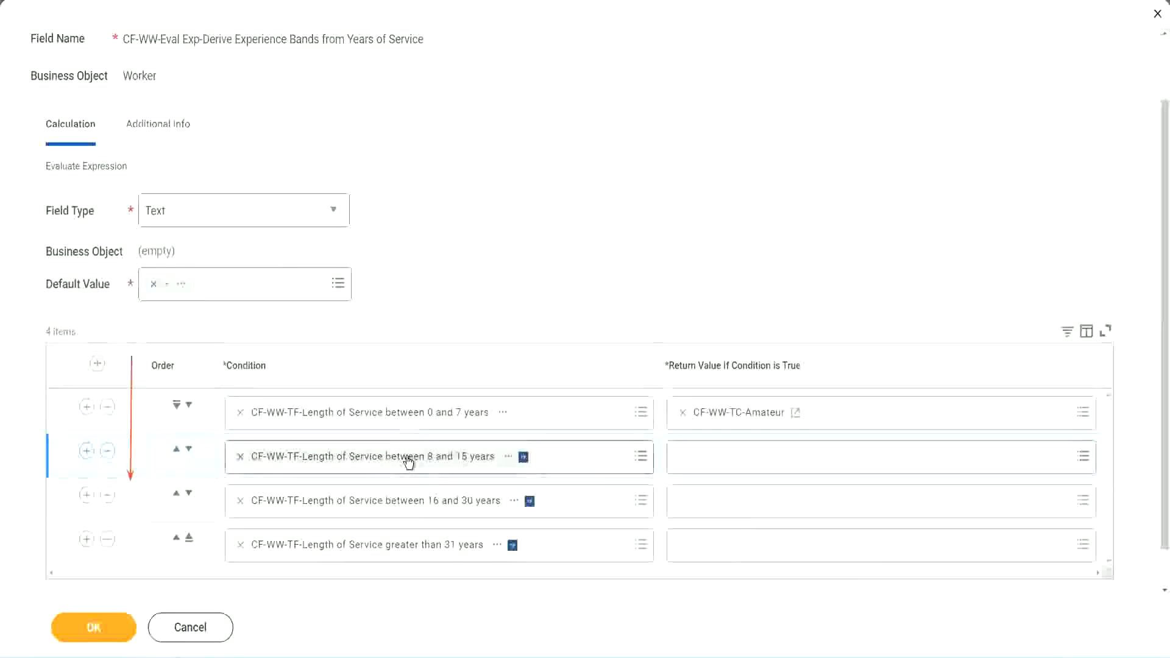
Start a new Global text constant for row two named CF-WW-TC-Experienced
click(677, 452)
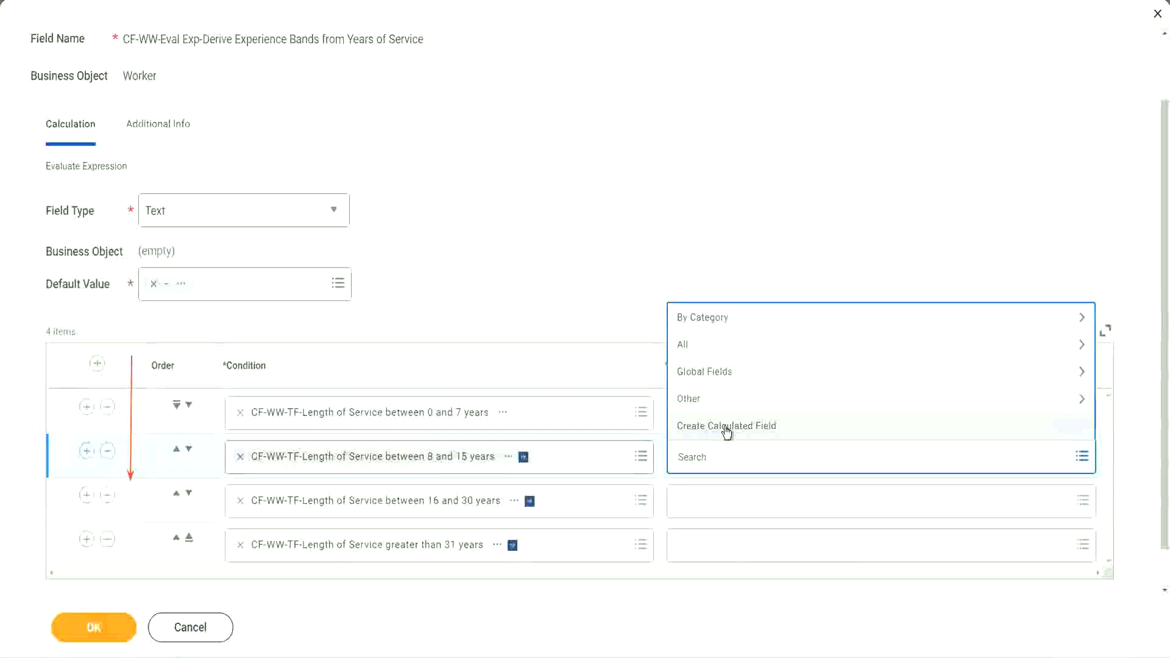
key(Escape)
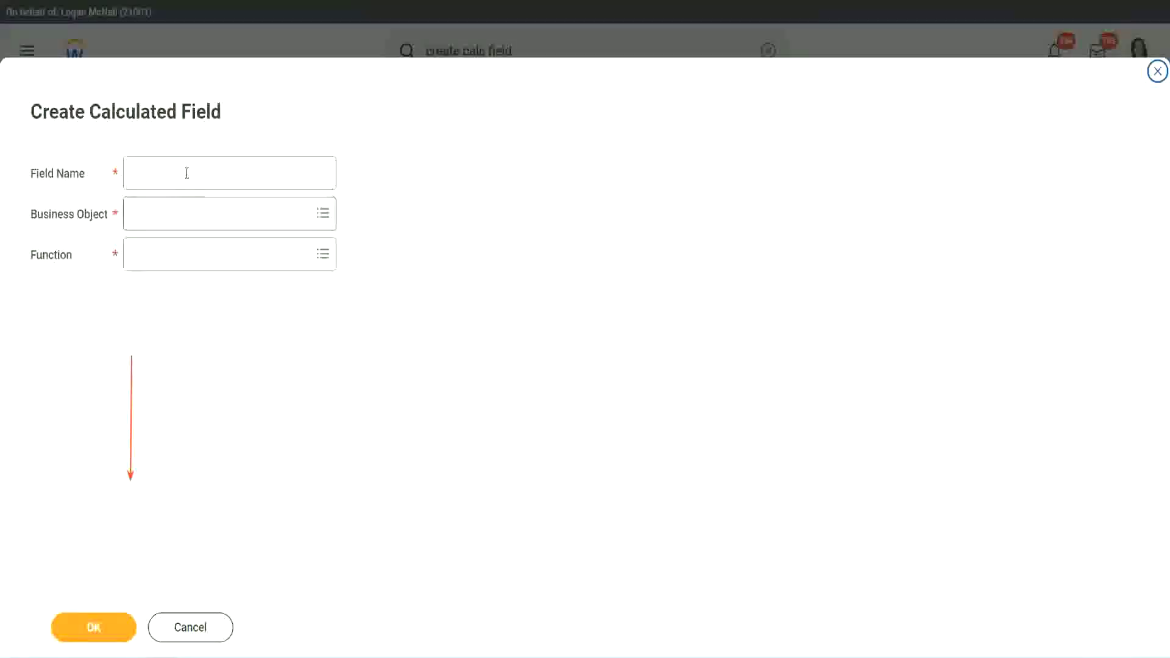
click(186, 173)
text(CF-WW-TC-Amateur)
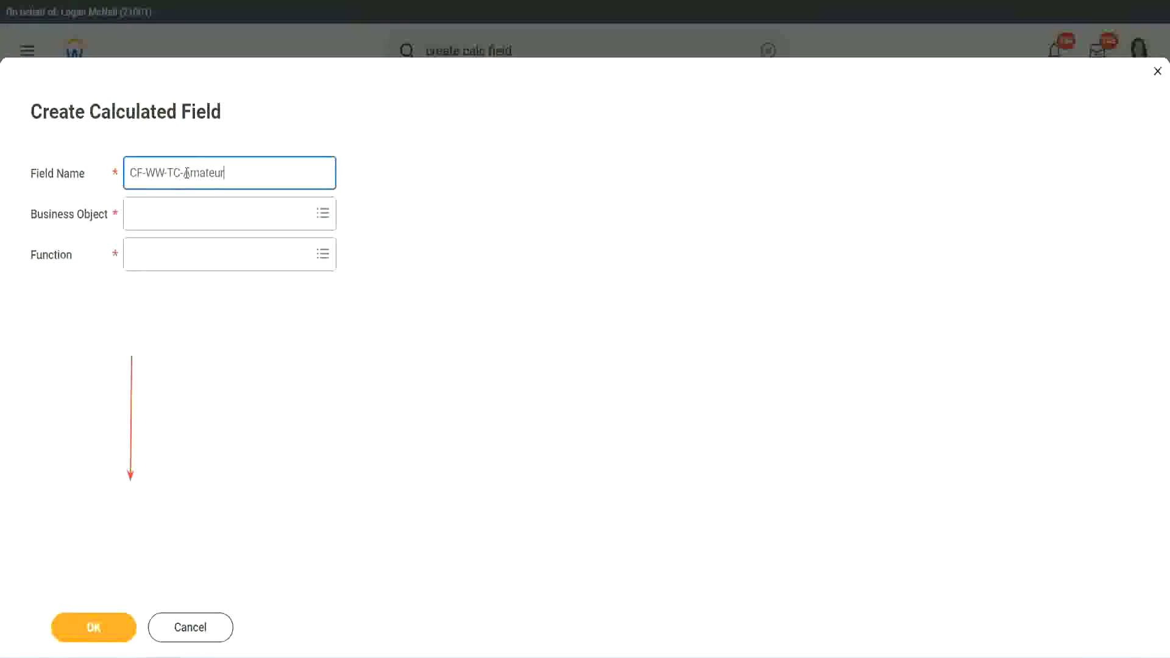
double_click(201, 173)
text(Experienced)
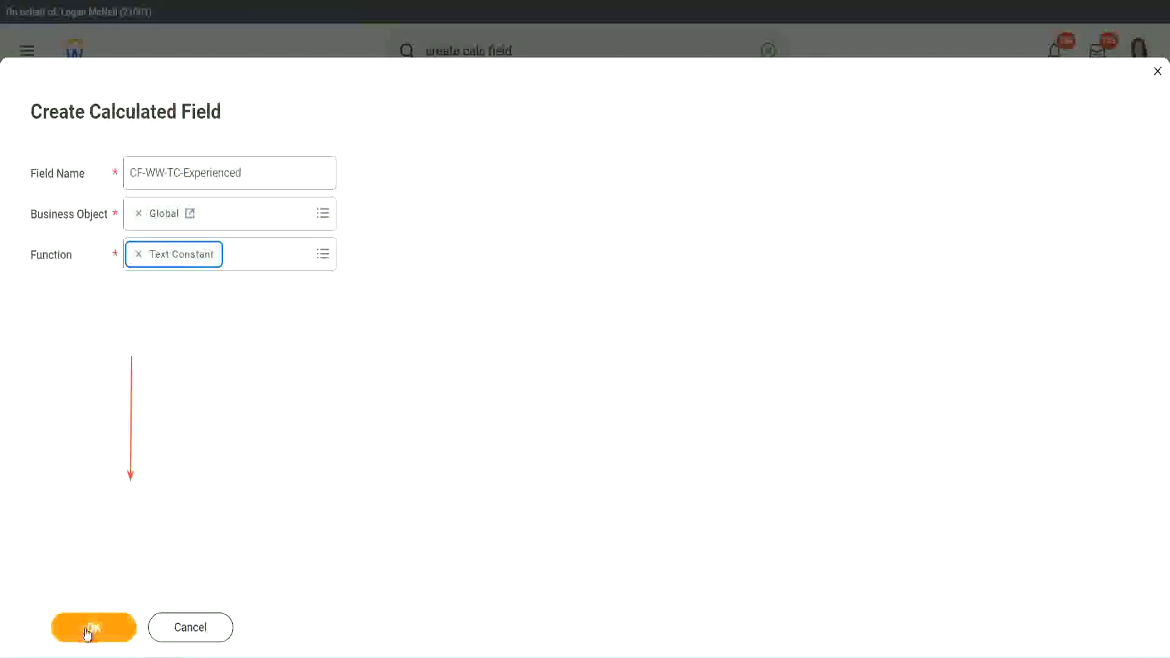
click(88, 634)
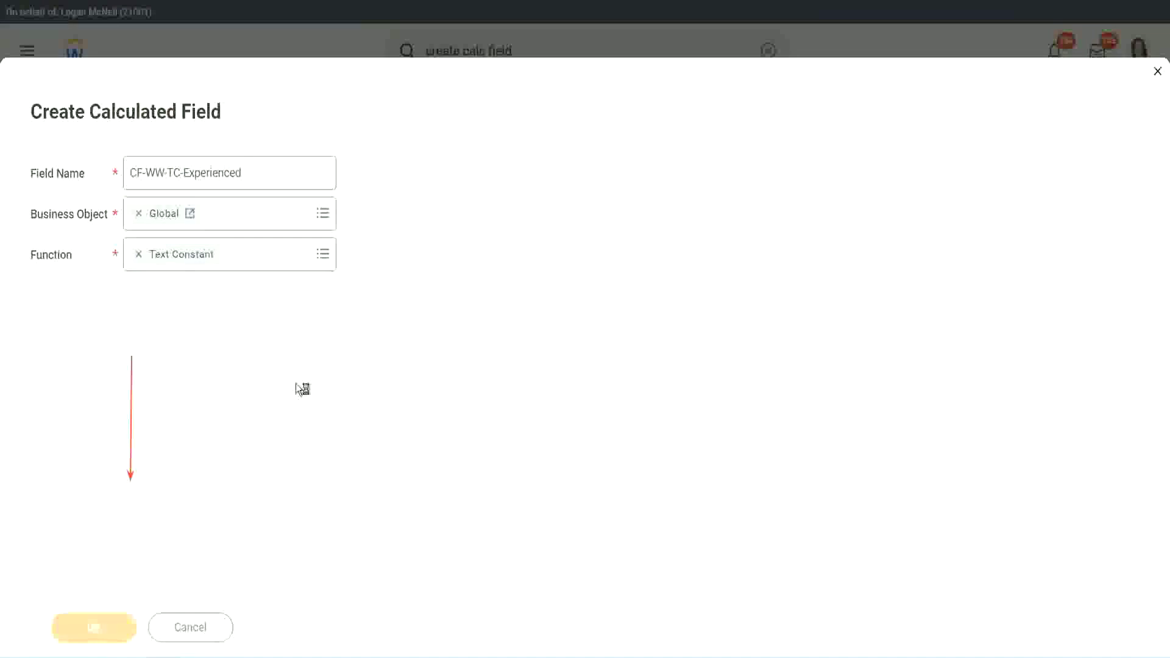
Enter Experienced as the constant's value and save it
click(178, 345)
text(Experienced)
click(96, 630)
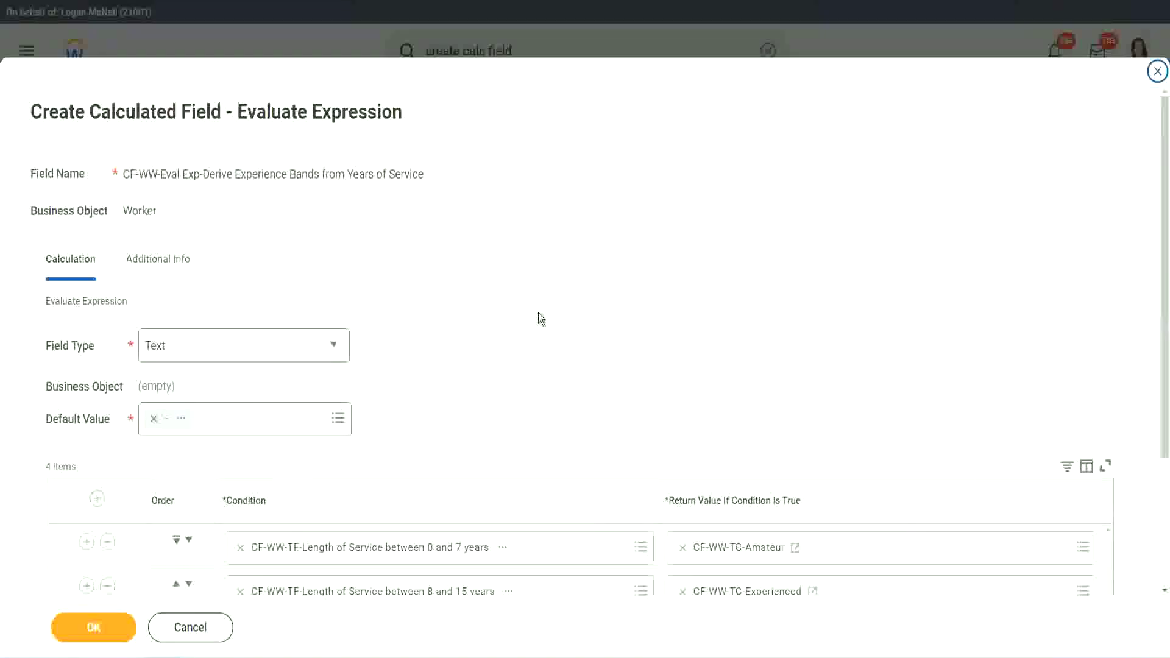
From the 16–30 years return value, start a new calculated field on Global
scroll(539, 314, down, 3)
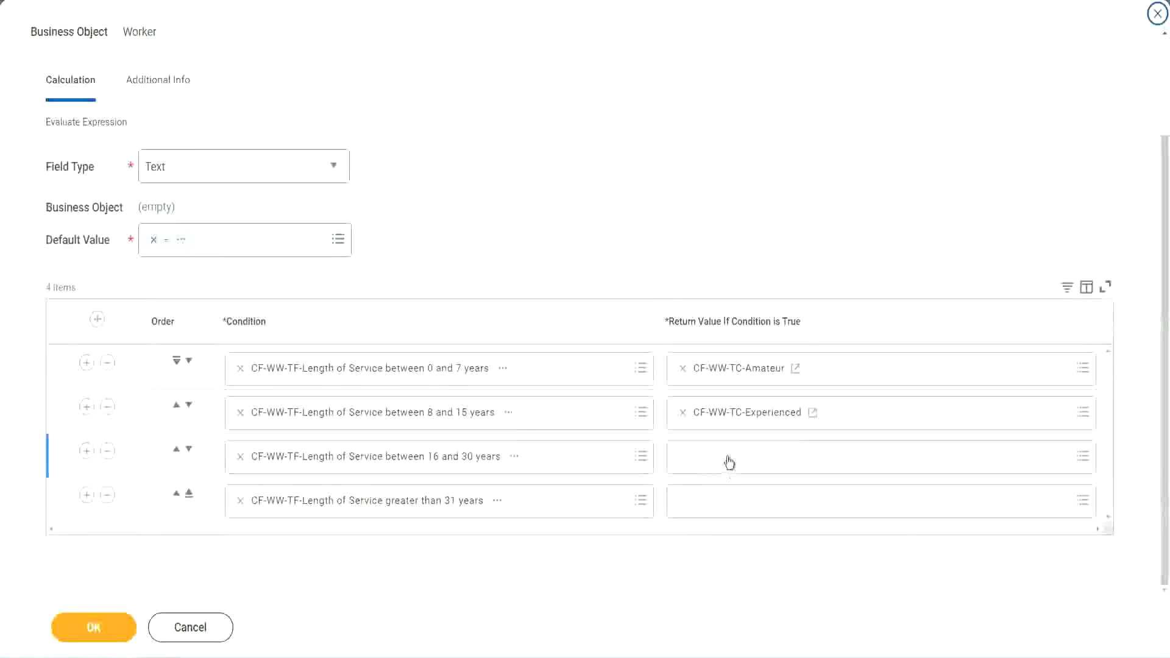
click(729, 460)
click(733, 426)
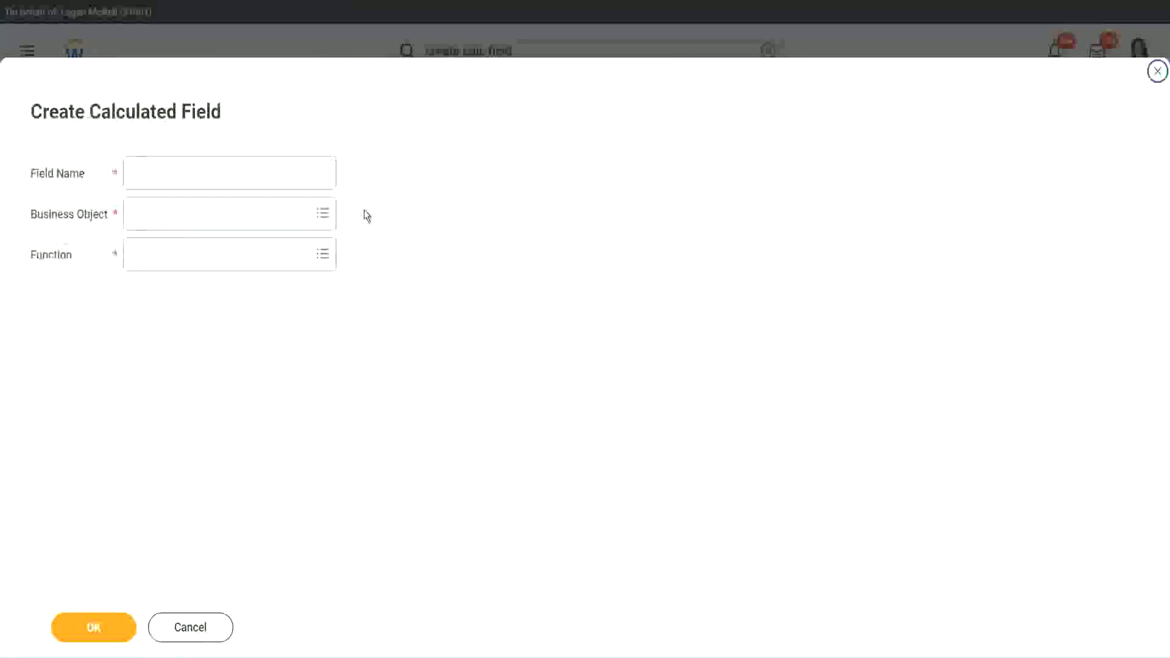
click(248, 173)
text(CF-WW-TC-Amateur)
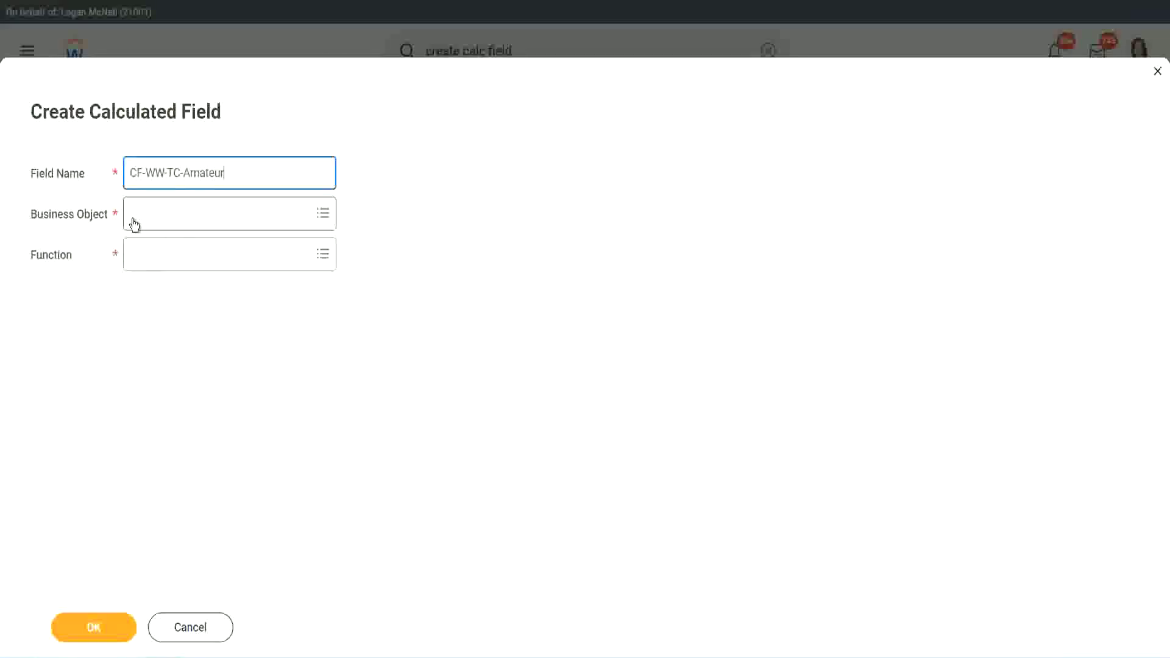
click(134, 215)
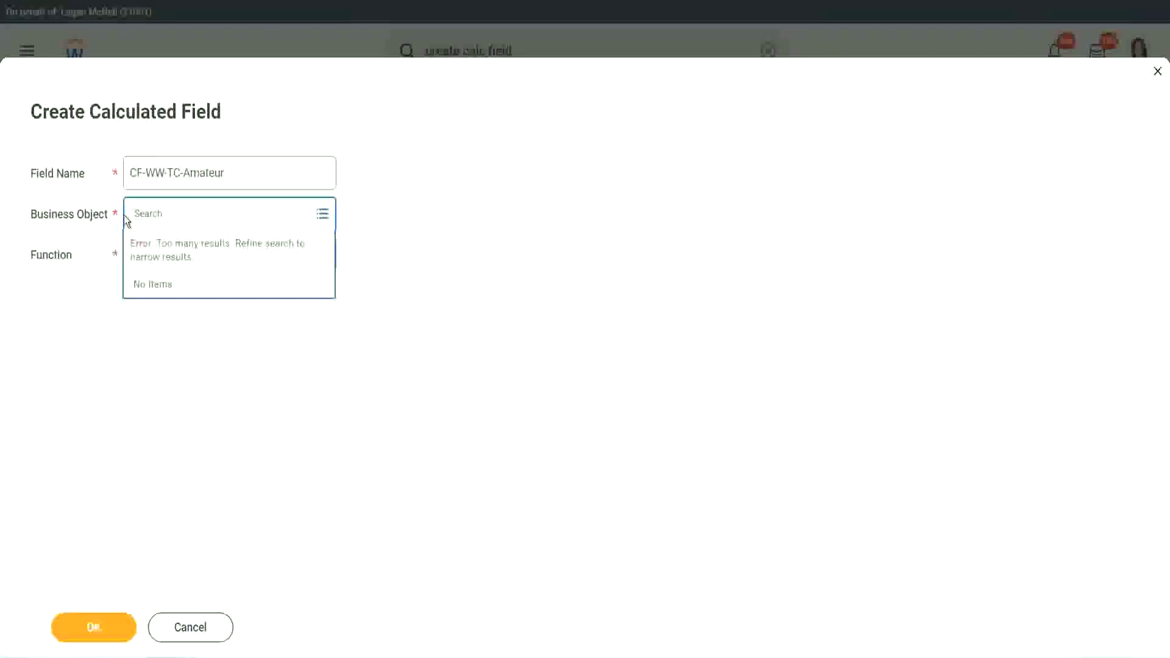
text(global)
key(Return)
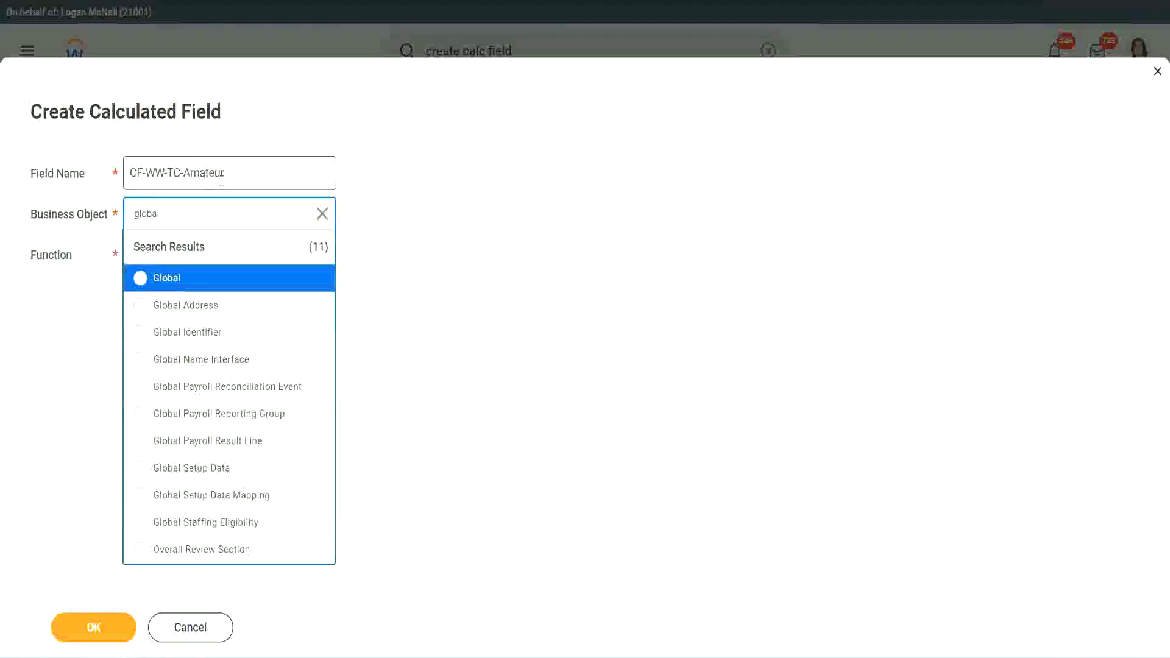
click(168, 279)
Rename it CF-WW-TC-Senior, choose the Text Constant function, and submit
double_click(214, 172)
text(Senior)
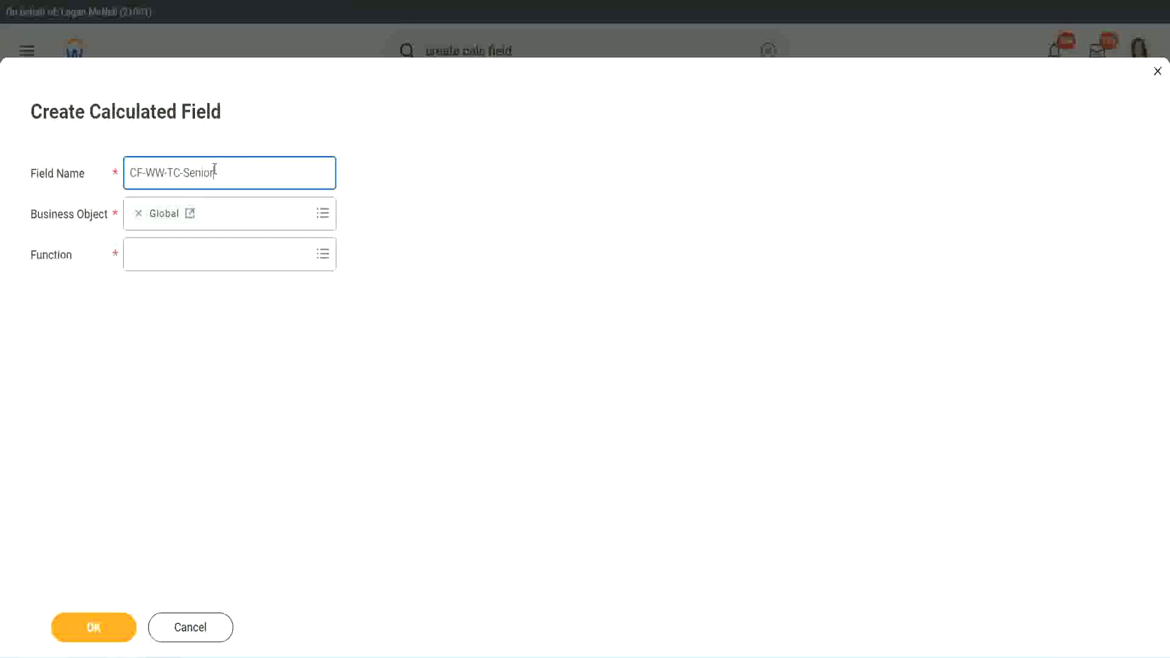
click(187, 265)
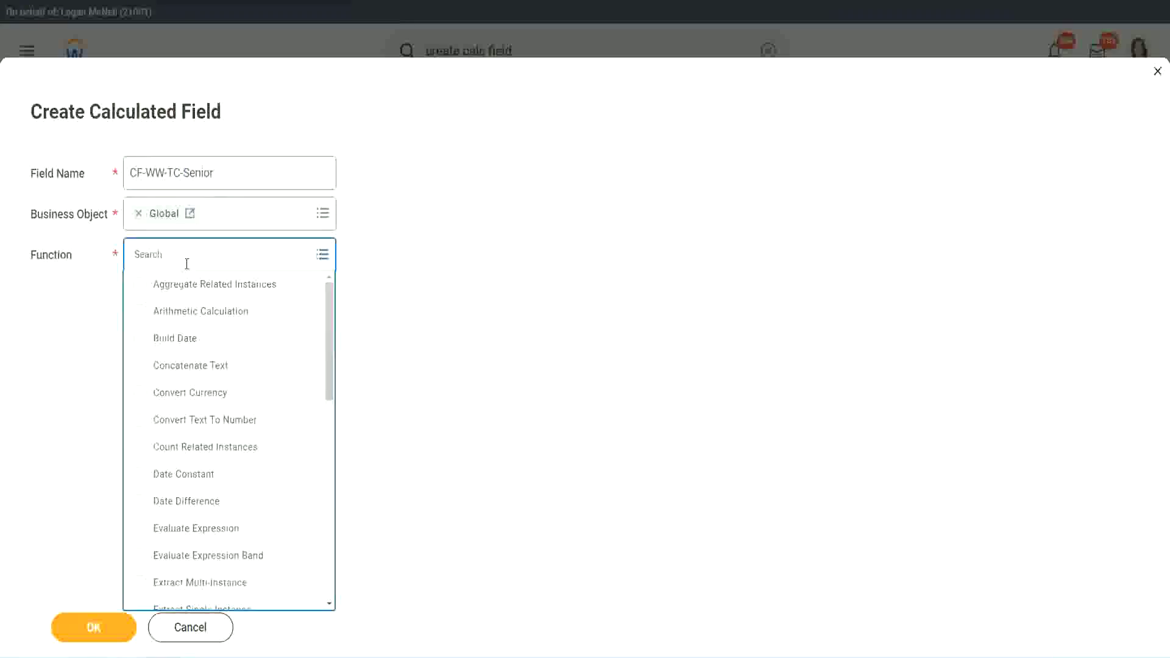
text(te)
key(Return)
click(178, 312)
click(105, 635)
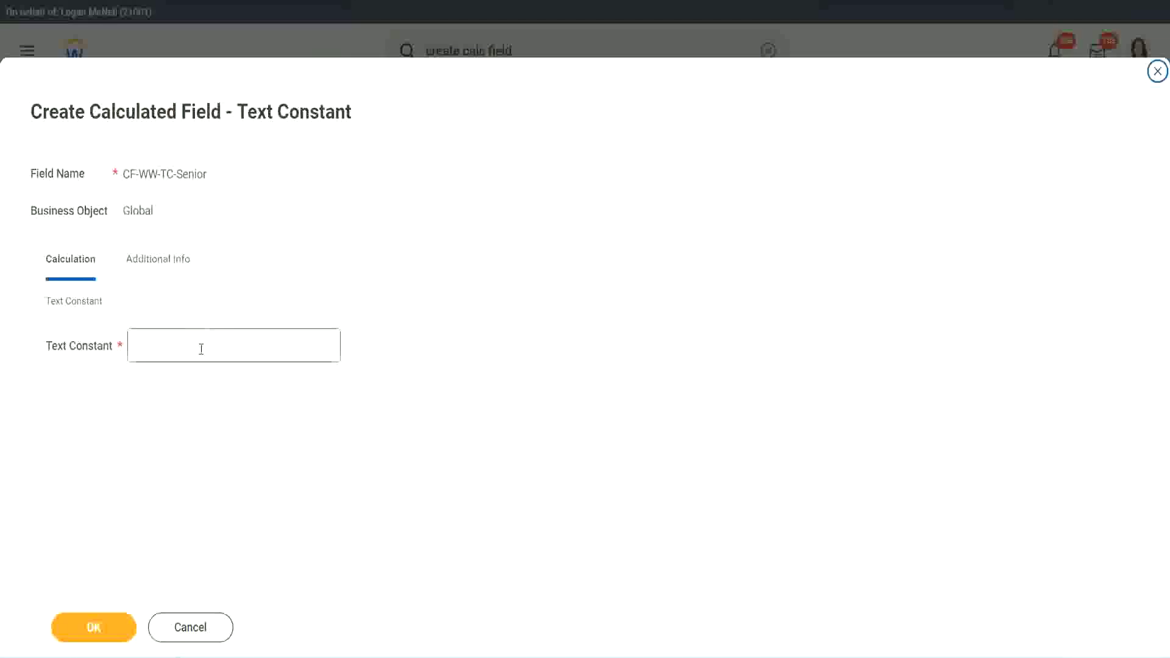
Enter Senior as the constant's value and save it
click(198, 343)
text(Senior)
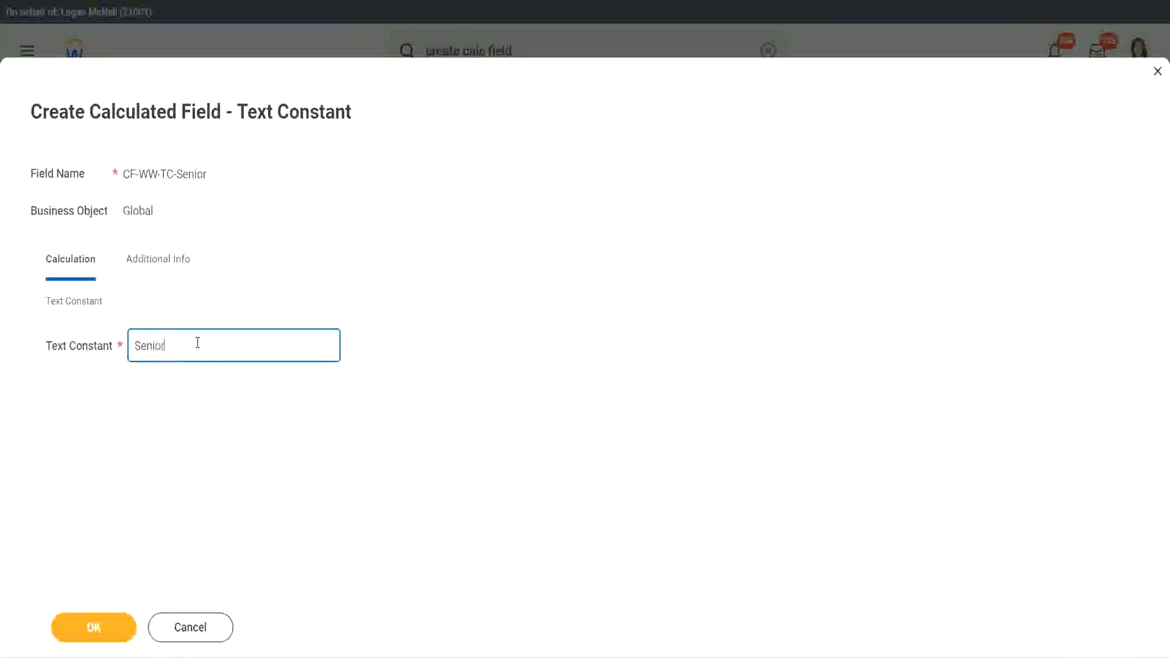
click(115, 634)
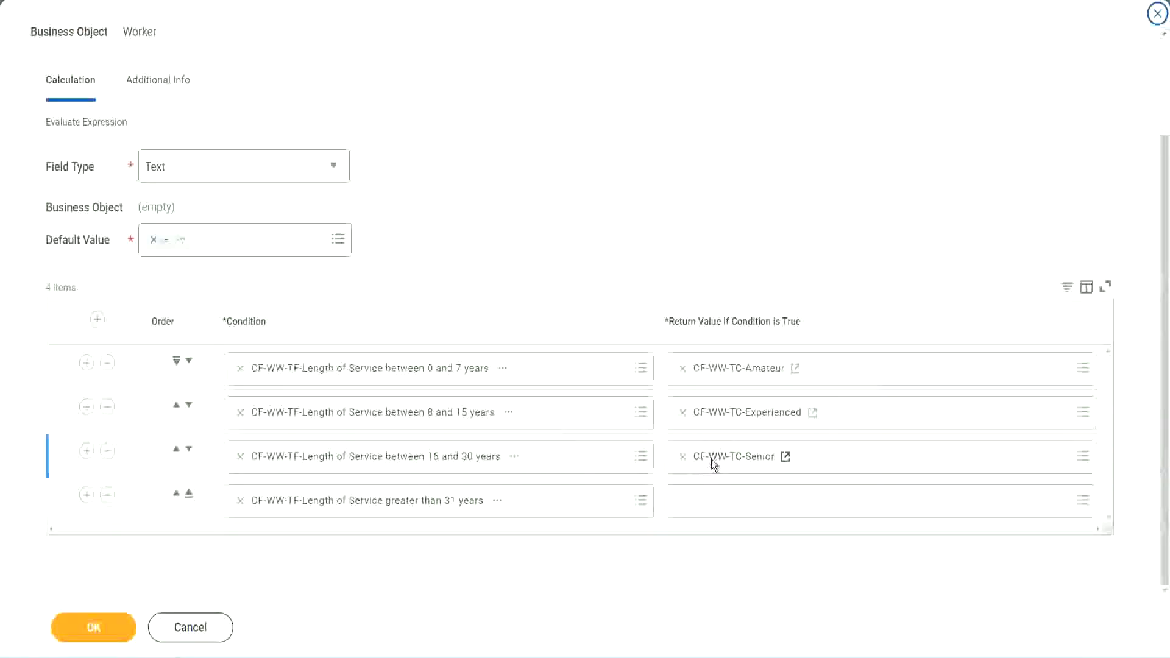
Copy the Senior field's name and start a new CF-WW-TC-Legend field for the over-31 row
right_click(713, 464)
click(739, 523)
click(712, 503)
key(Escape)
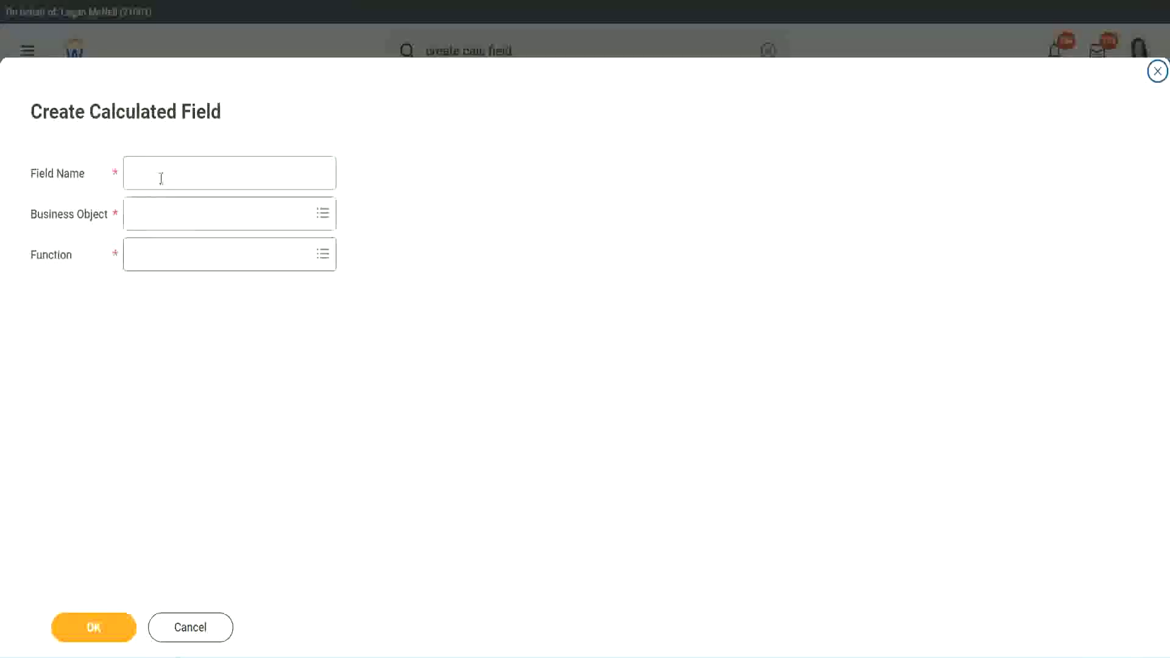
click(162, 177)
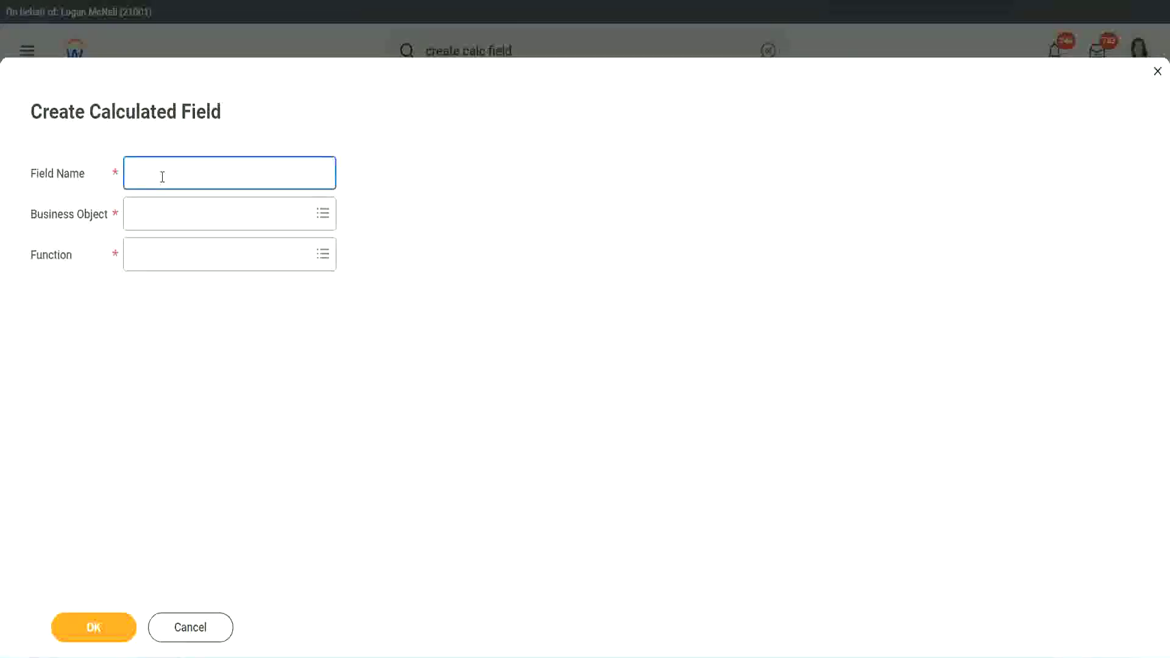
key(ctrl+v)
double_click(196, 173)
text(Legend)
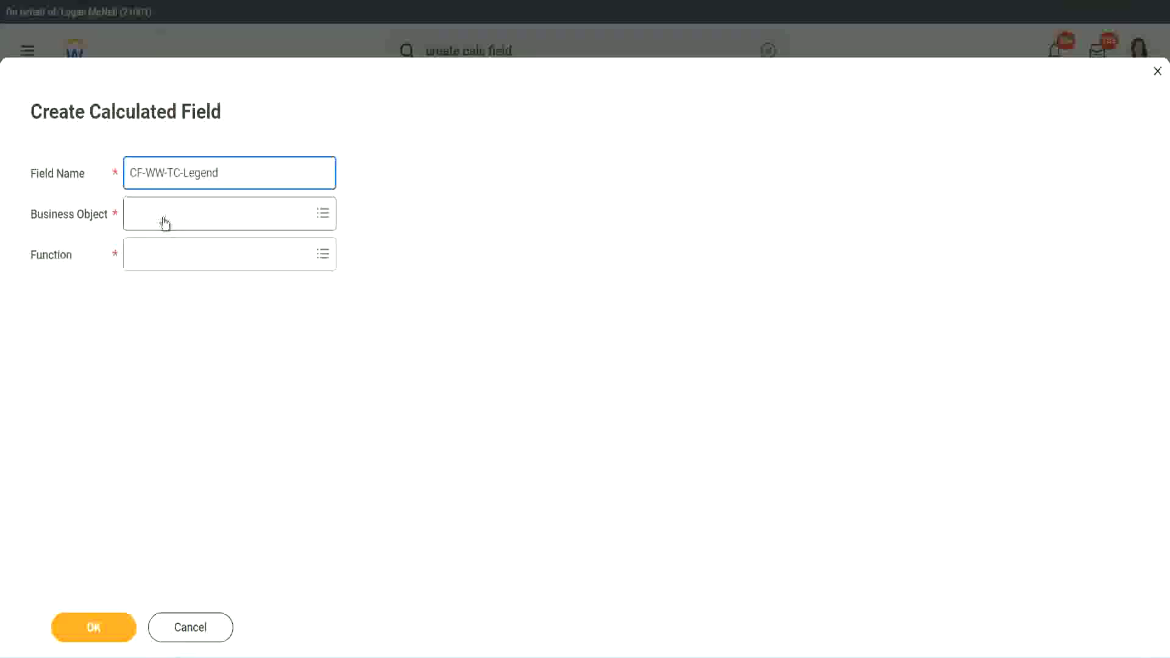
Give CF-WW-TC-Legend the Global business object and Text Constant function, then submit
click(165, 223)
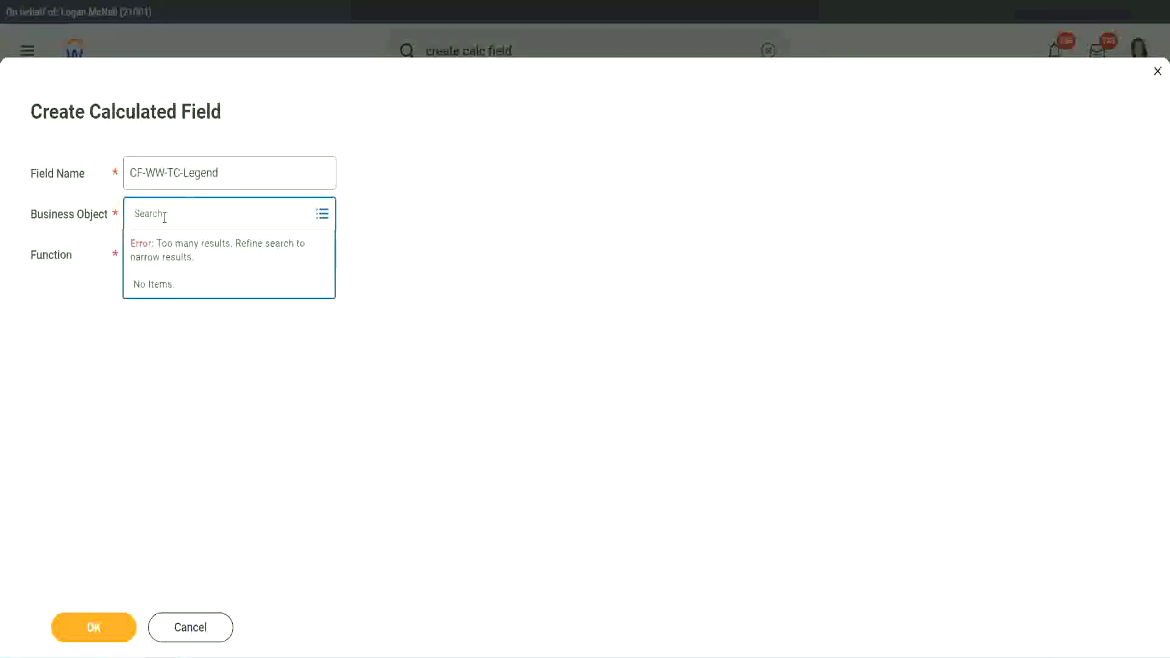
text(Global)
key(Return)
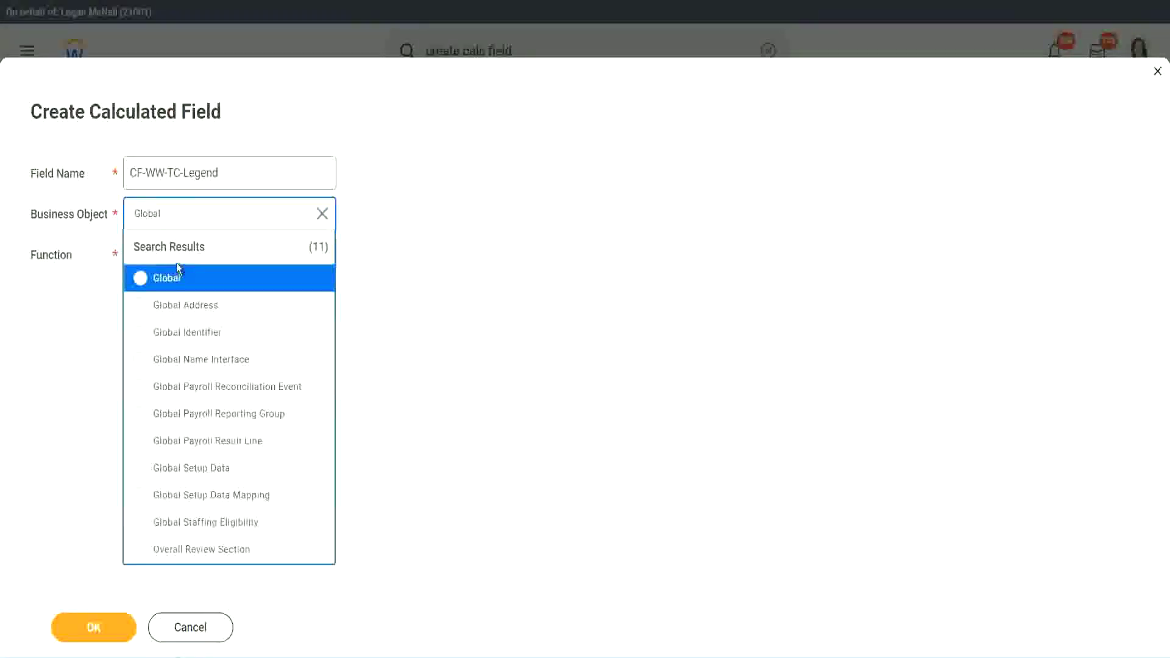
click(175, 280)
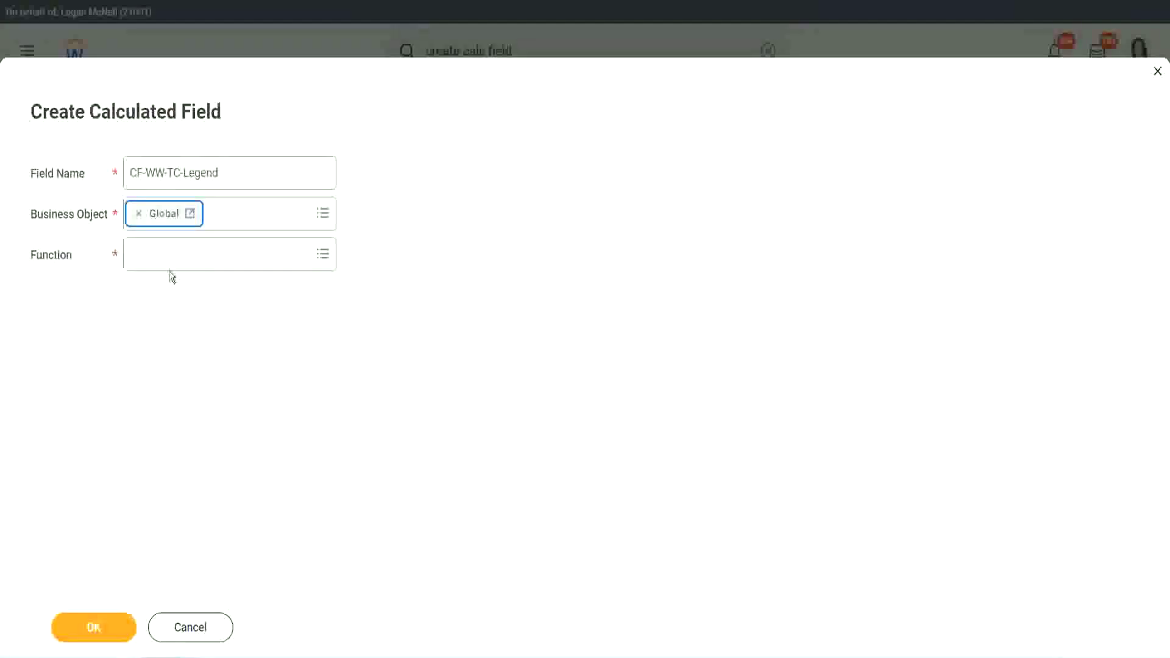
click(170, 255)
text(tc)
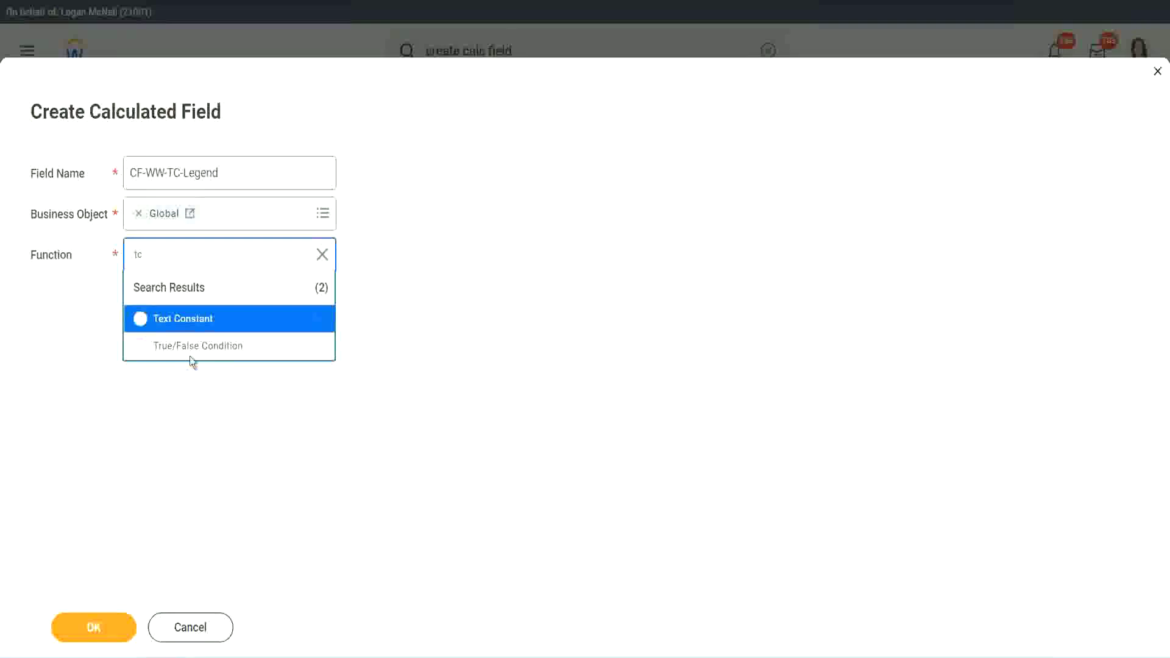
click(221, 323)
click(98, 625)
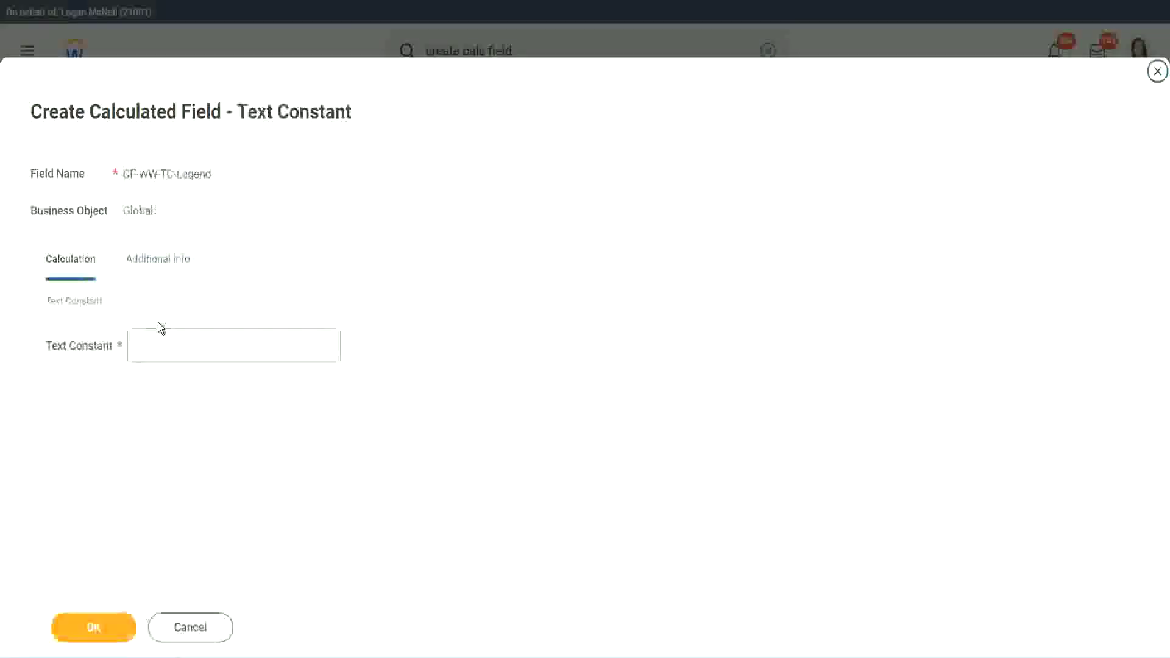
Enter Legend as the constant's value and save it
click(151, 347)
text(Legend)
click(111, 624)
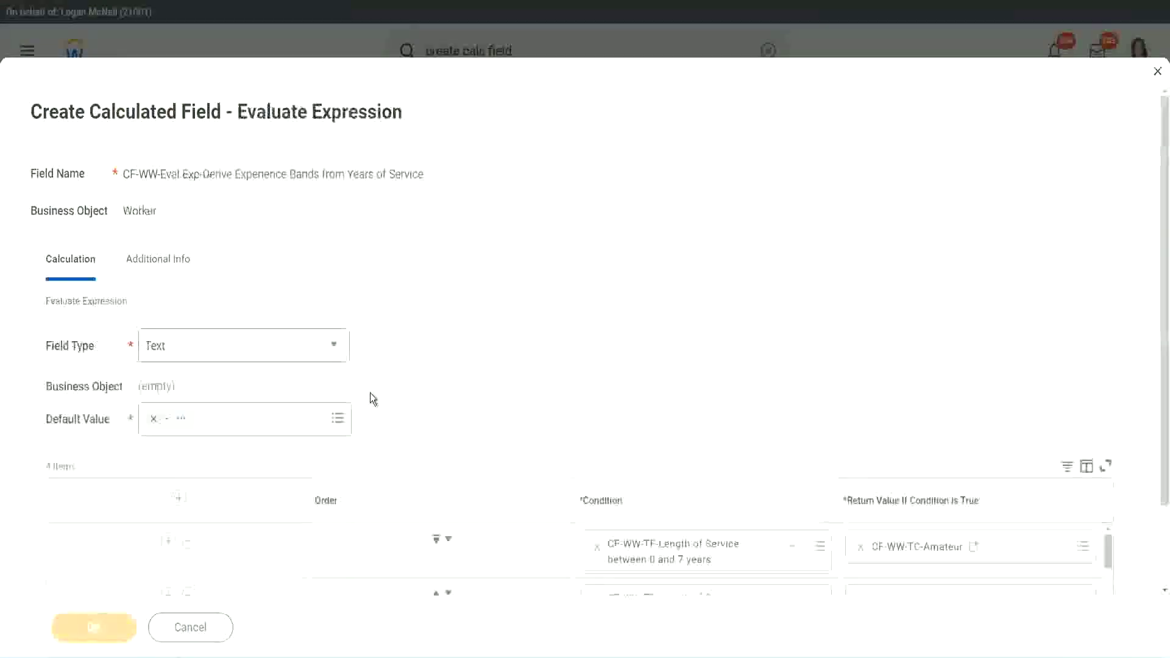
Make CF-WW-TC-Legend the return value for the greater-than-31-years condition
scroll(620, 323, down, 3)
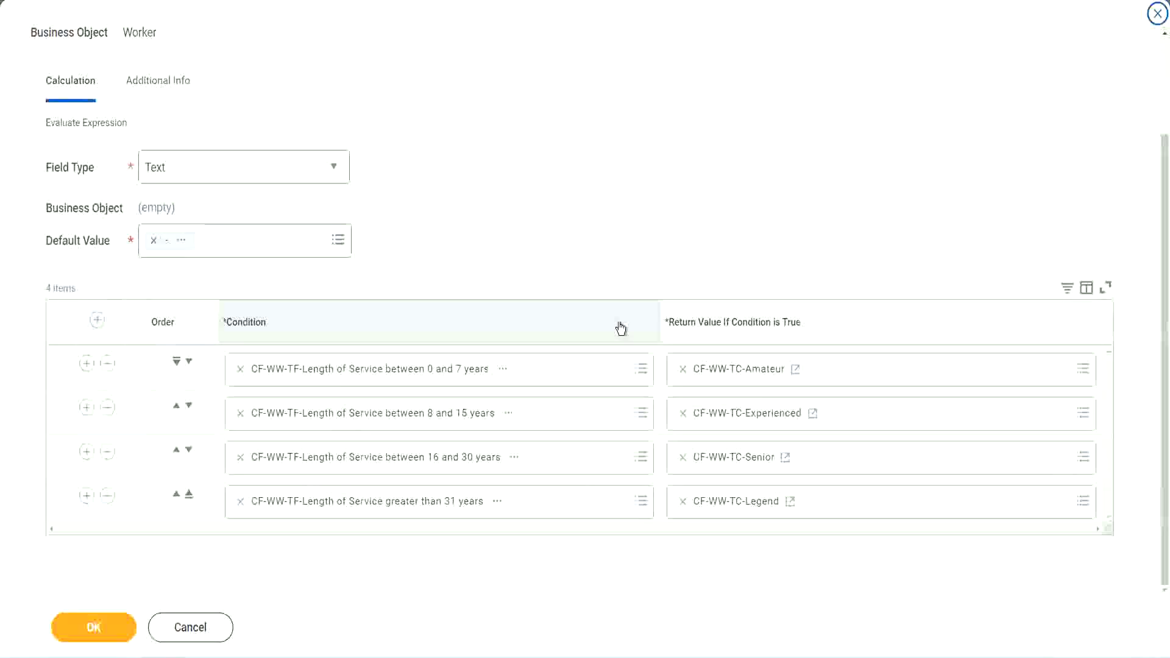
scroll(495, 245, up, 1)
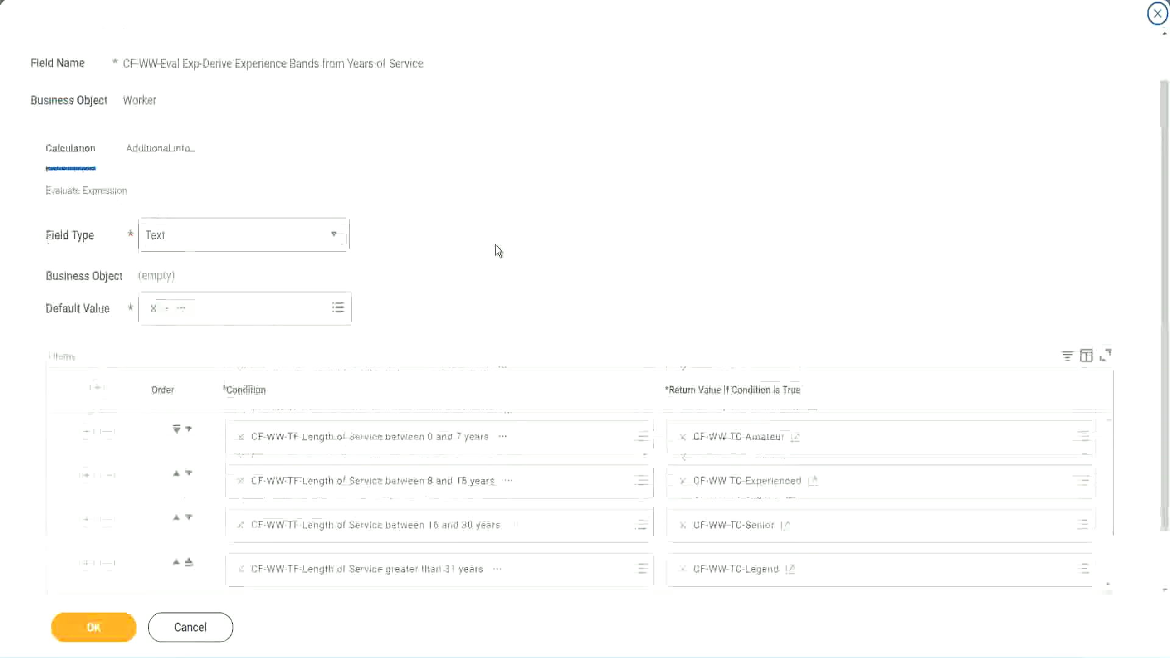
scroll(495, 245, up, 1)
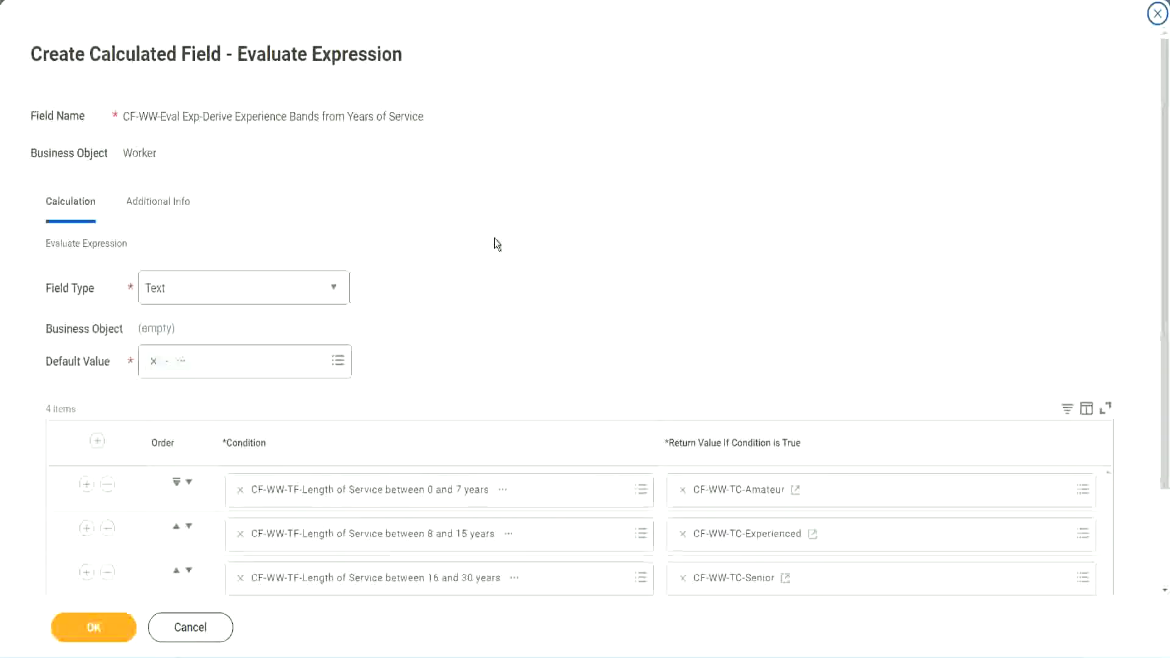
scroll(495, 239, down, 2)
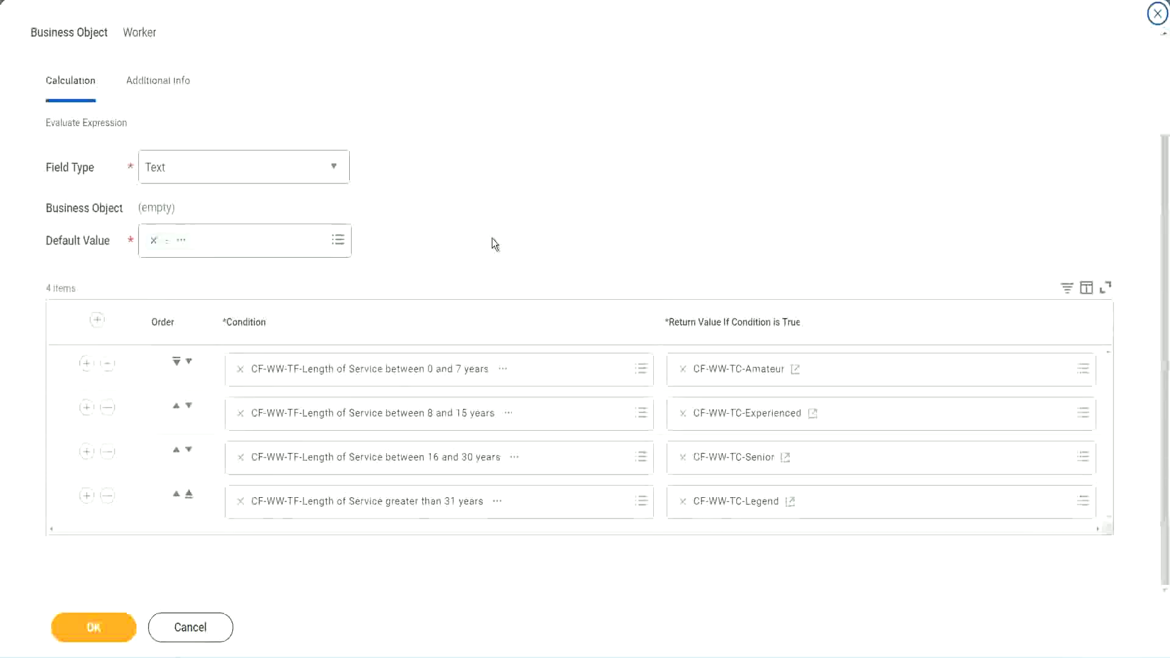
click(345, 417)
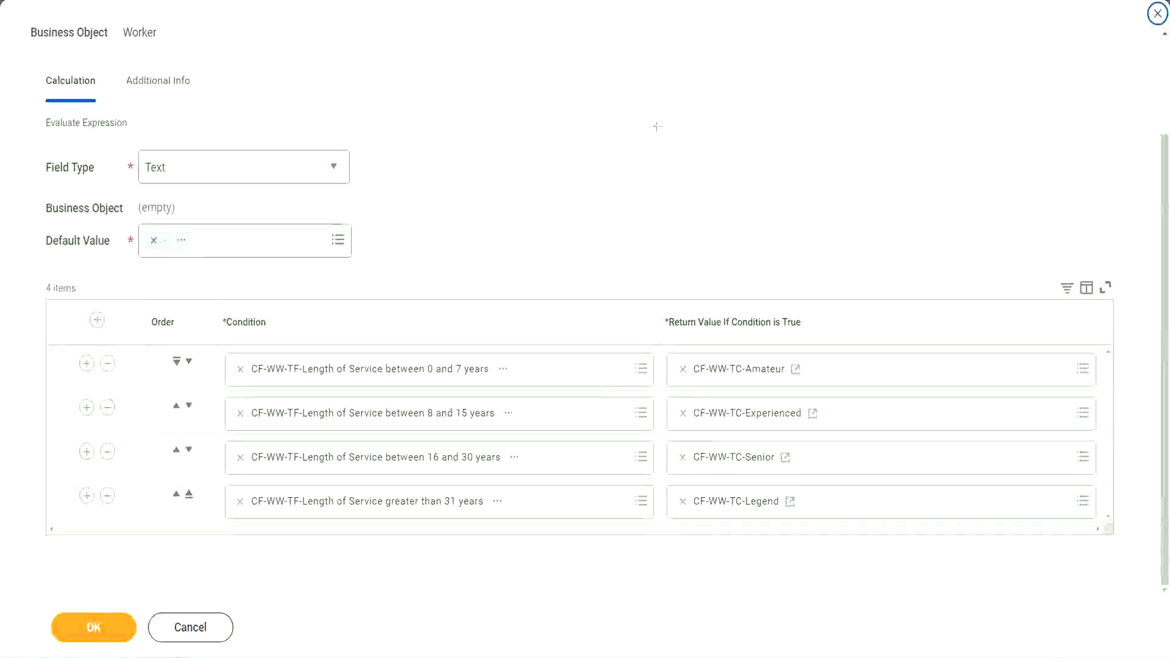
drag(749, 176, 759, 284)
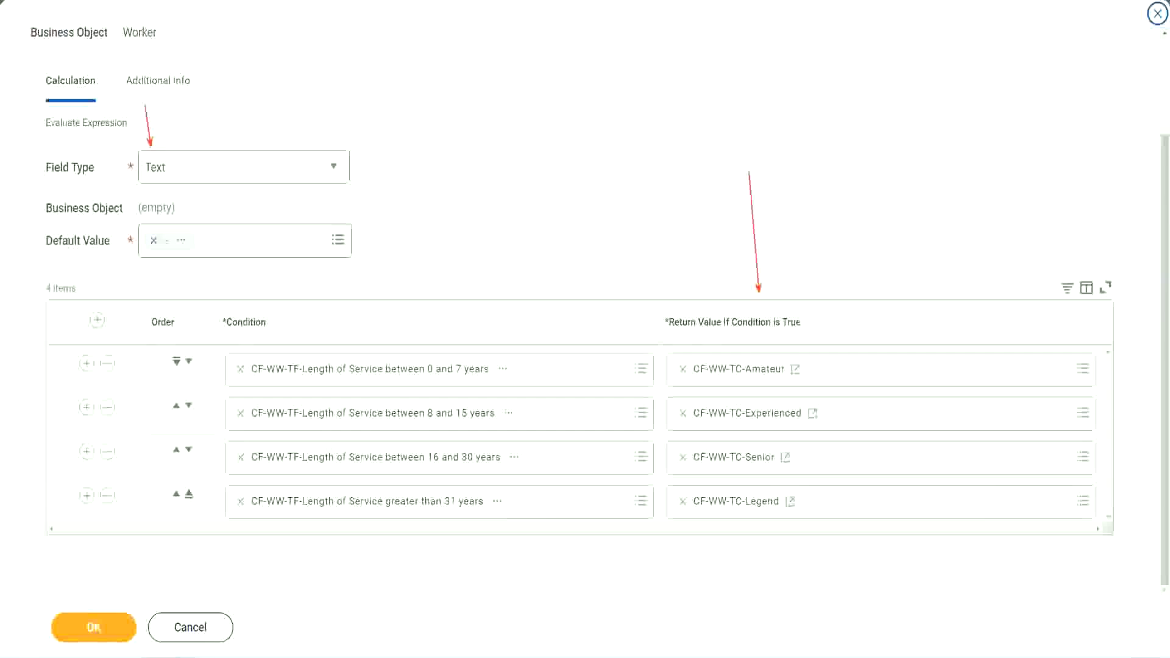
Save CF-WW-Eval Exp-Derive Experience Bands from Years of Service and copy its name
click(101, 624)
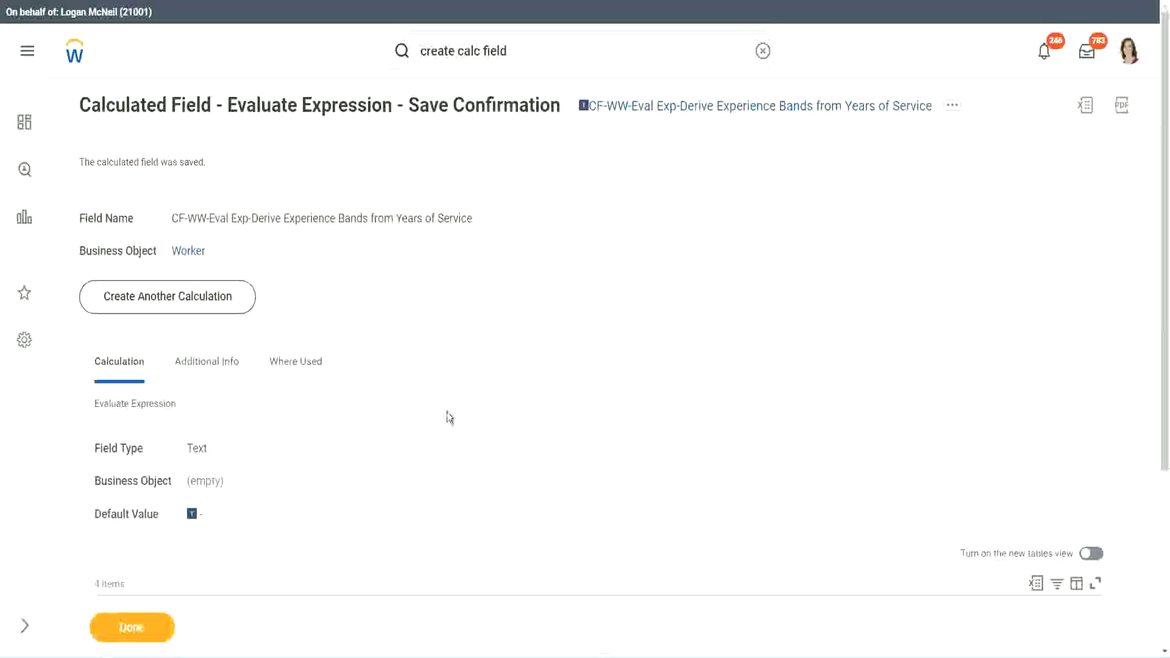
scroll(448, 411, down, 4)
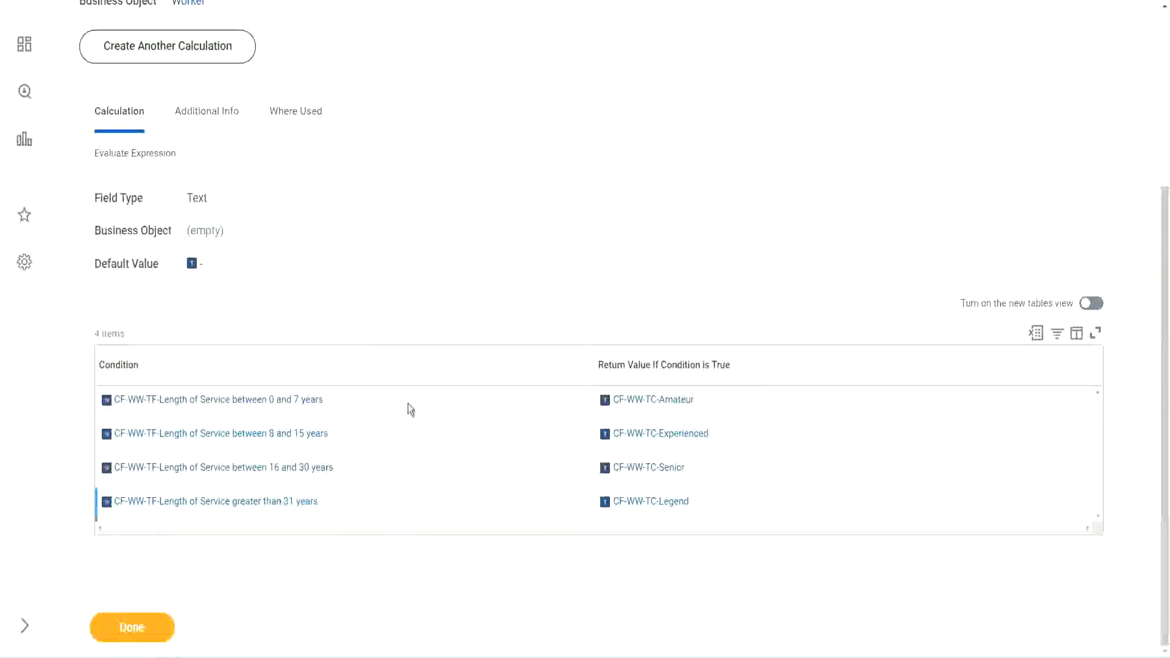
scroll(357, 313, up, 4)
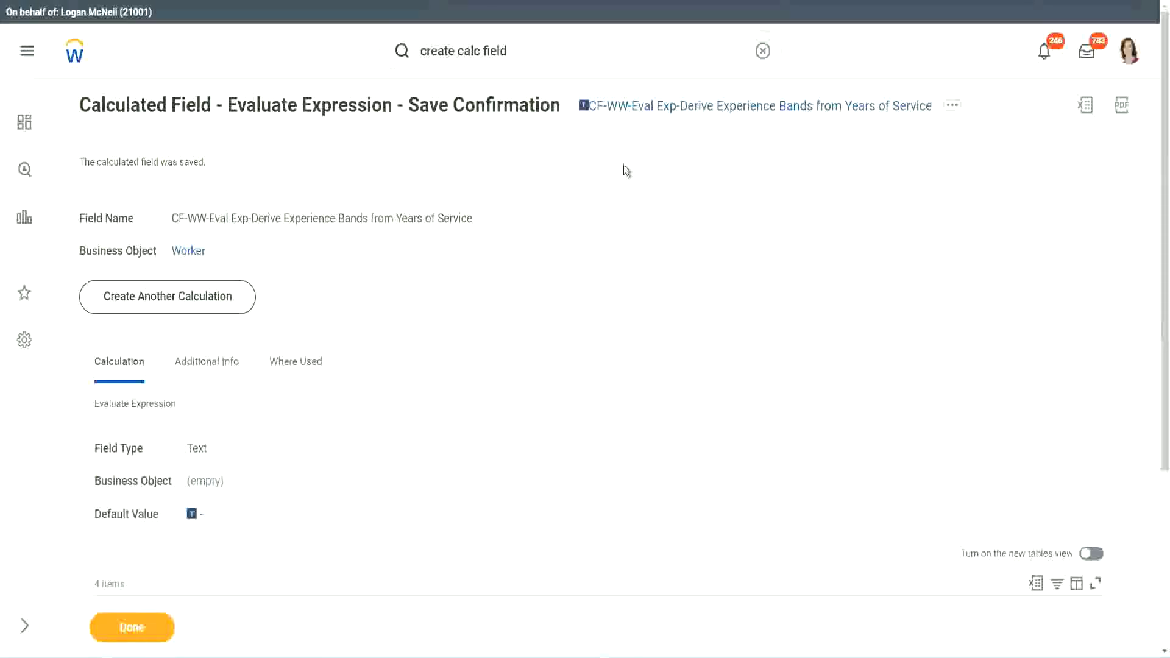
right_click(687, 114)
click(721, 181)
Finish the calculated field, then add a new column row at the end of WW Employee Details
click(130, 627)
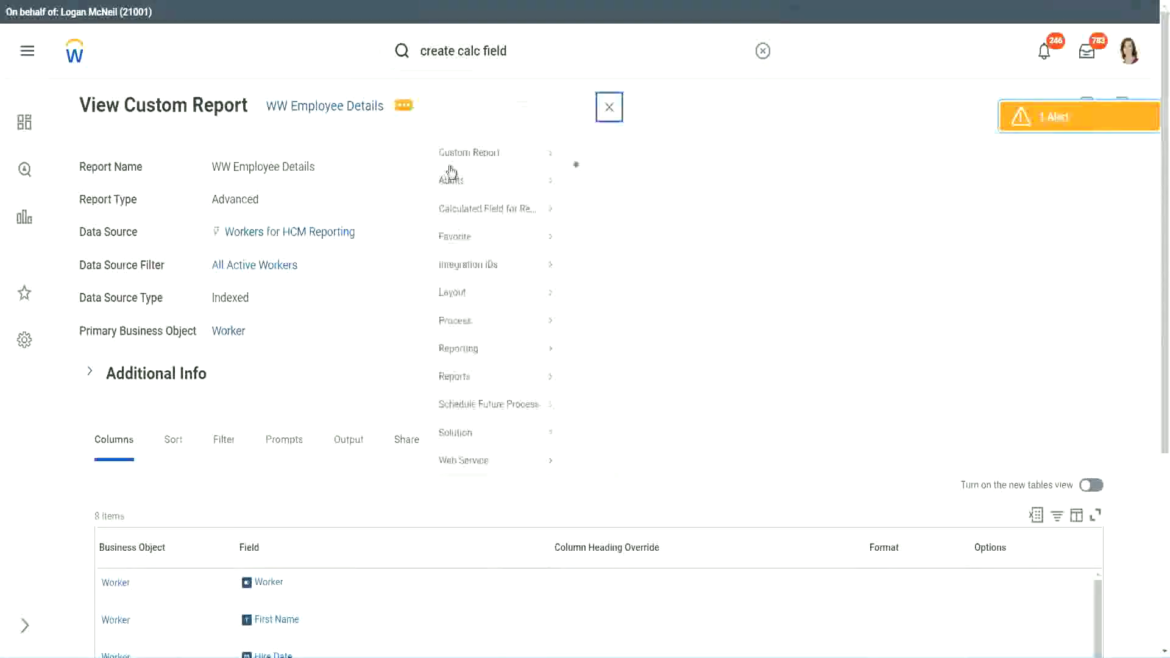
mouse_move(478, 175)
click(594, 175)
scroll(427, 267, down, 5)
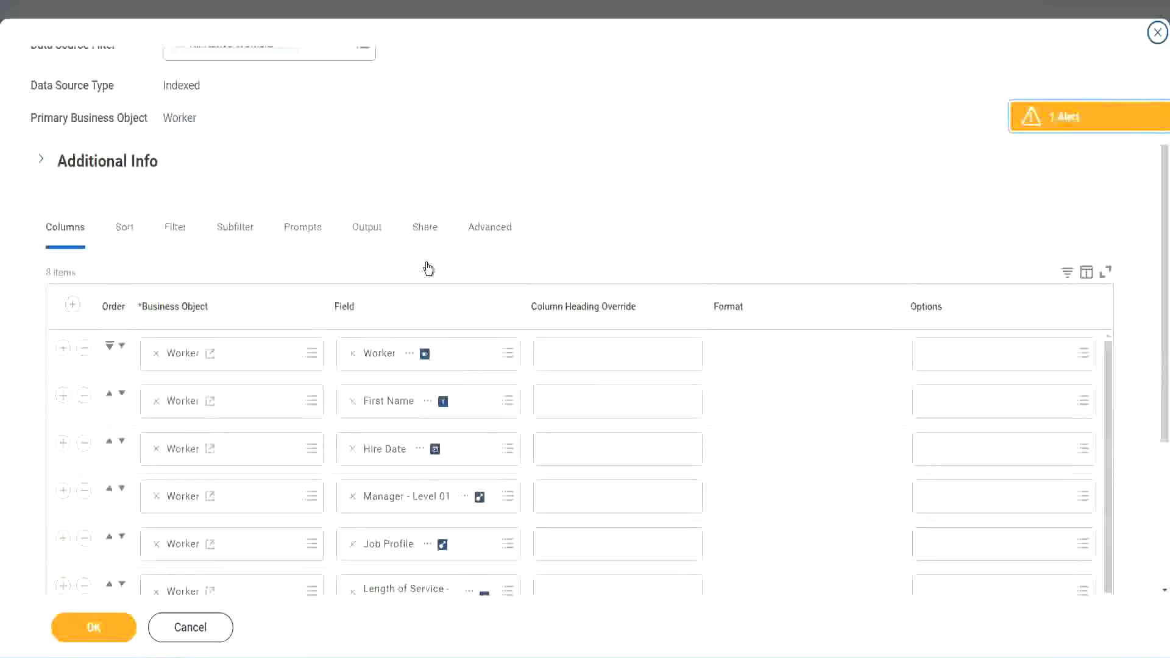
scroll(428, 269, down, 2)
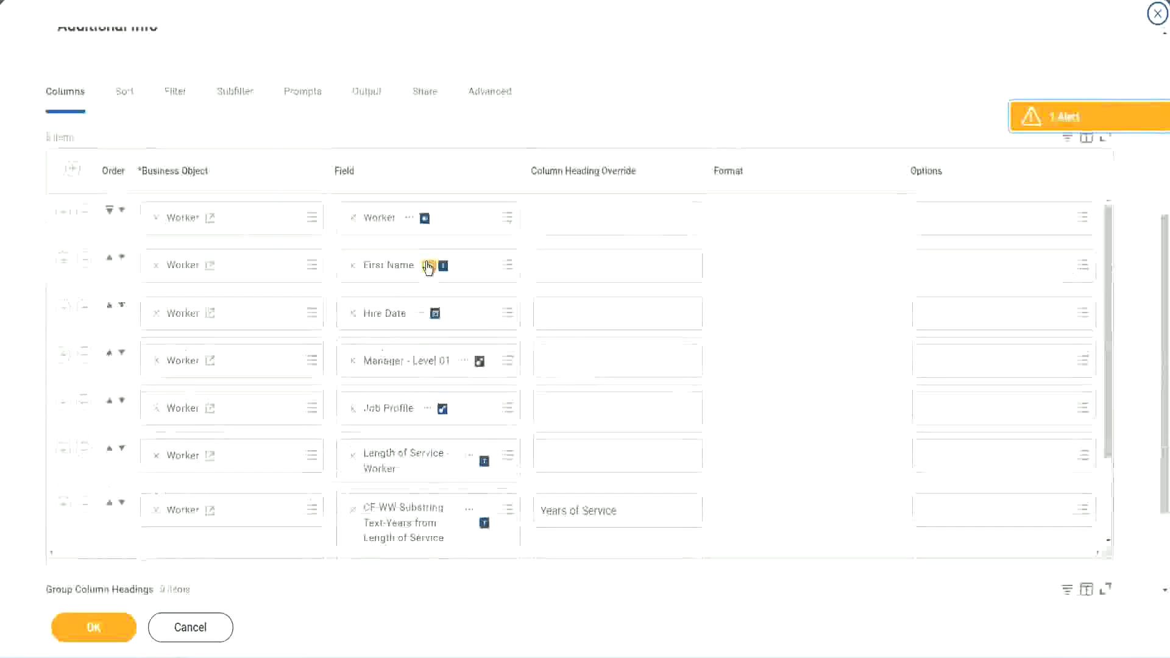
click(63, 505)
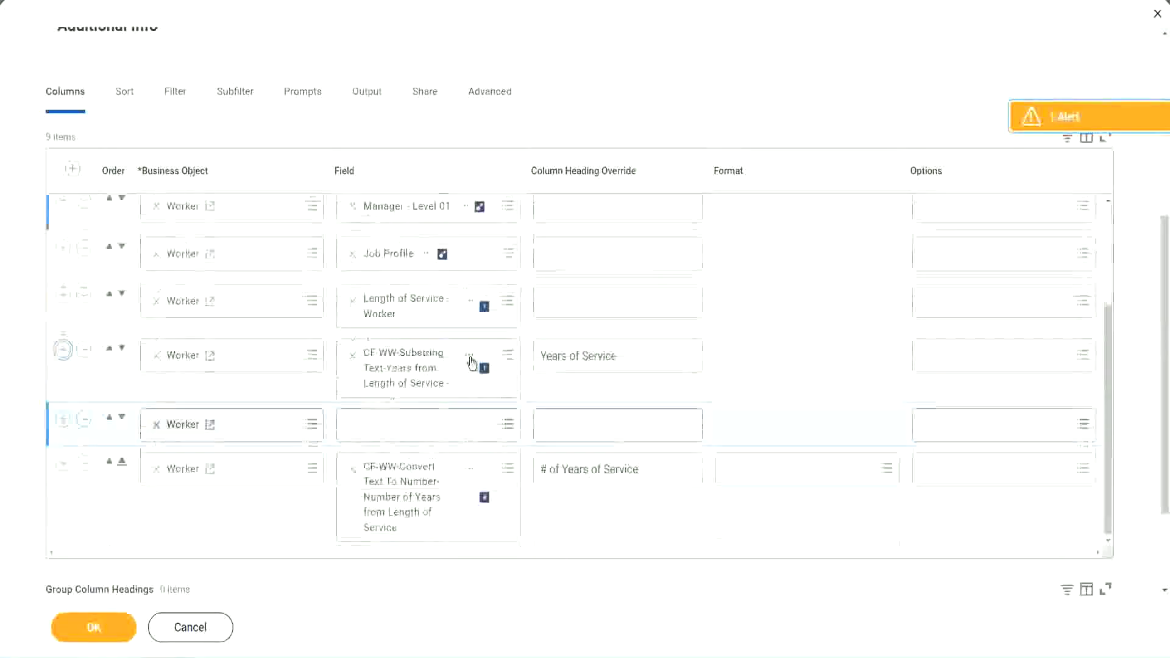
scroll(321, 472, down, 2)
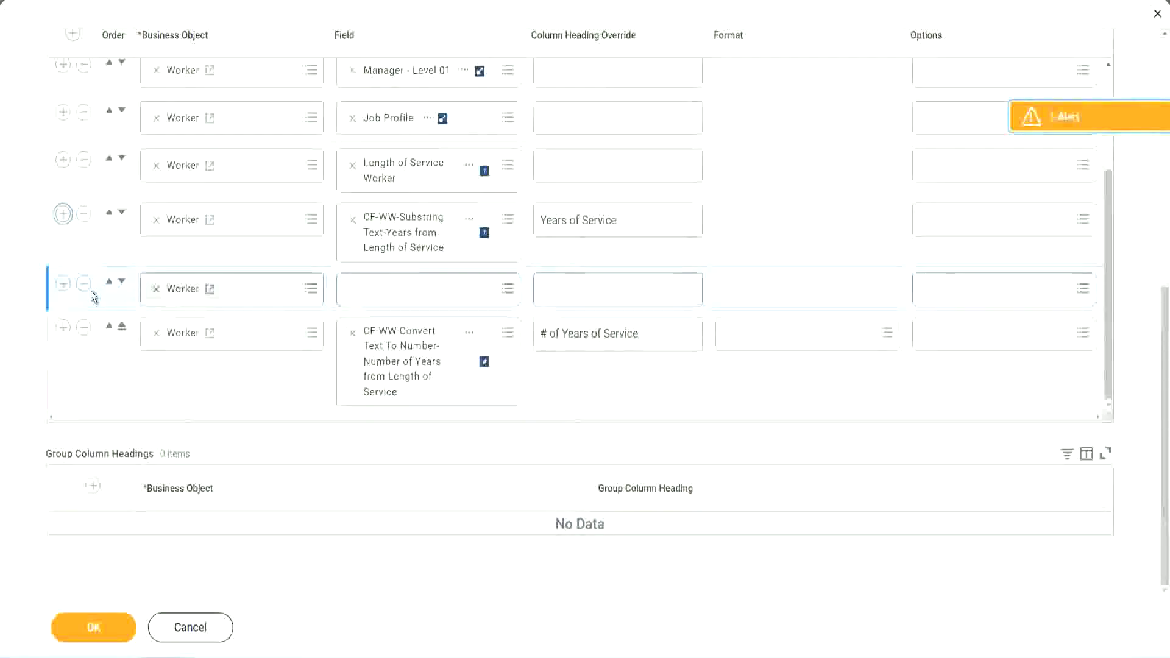
click(122, 284)
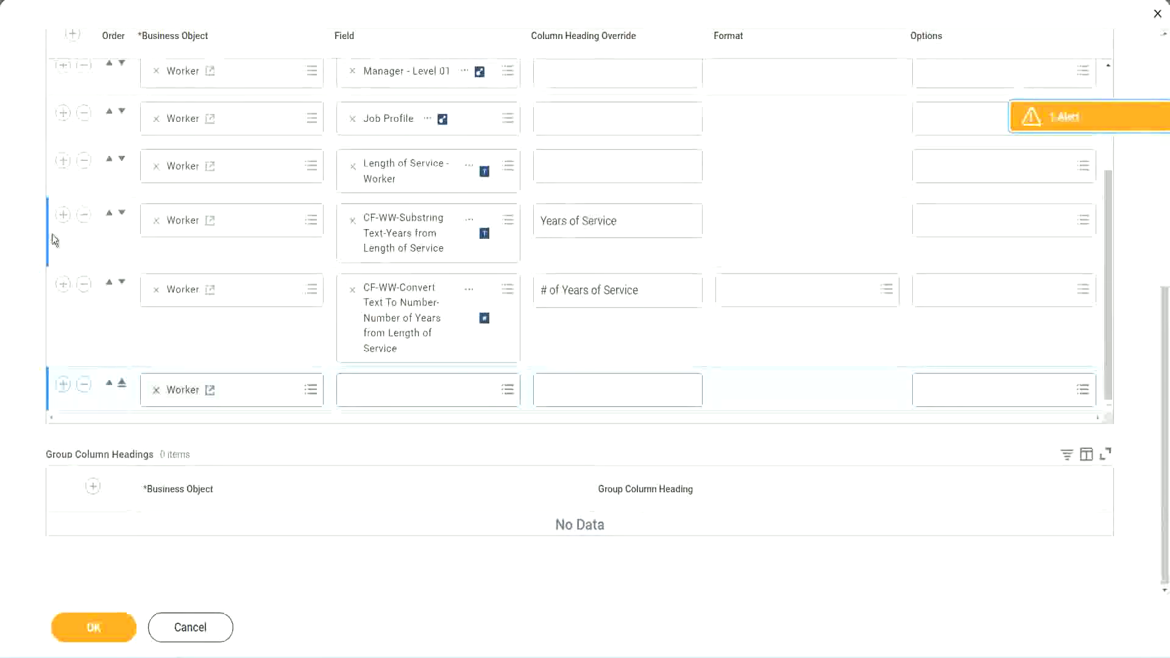
Drop the Years of Service column and set the new row to the calculated field, headed Experience Bands
click(84, 216)
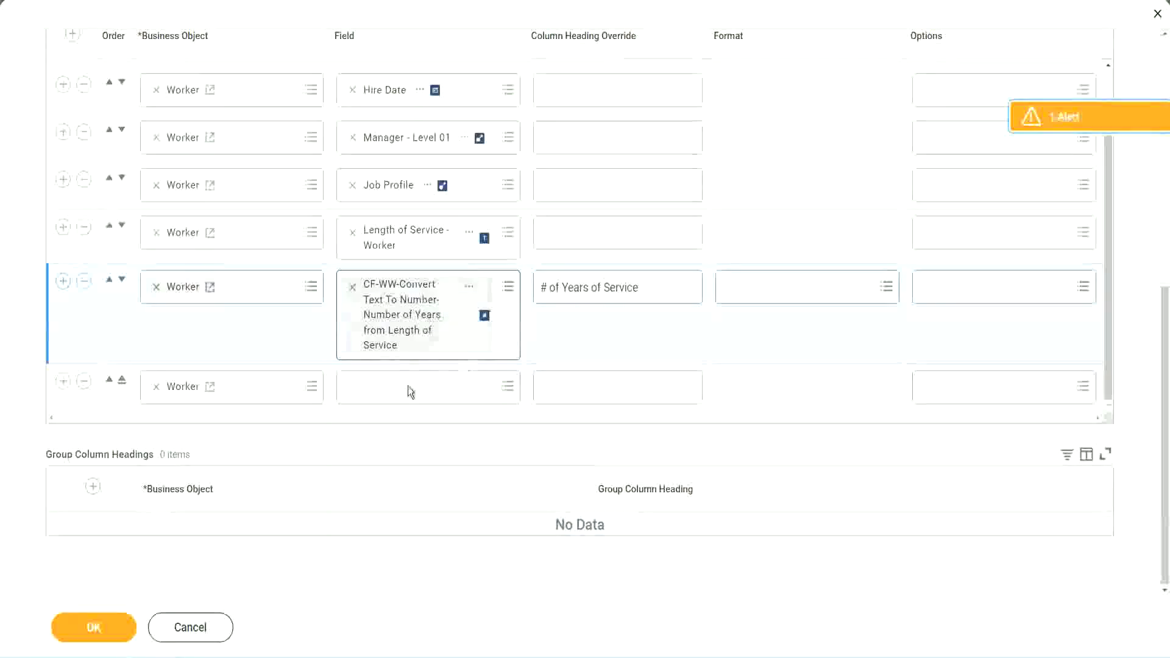
click(383, 386)
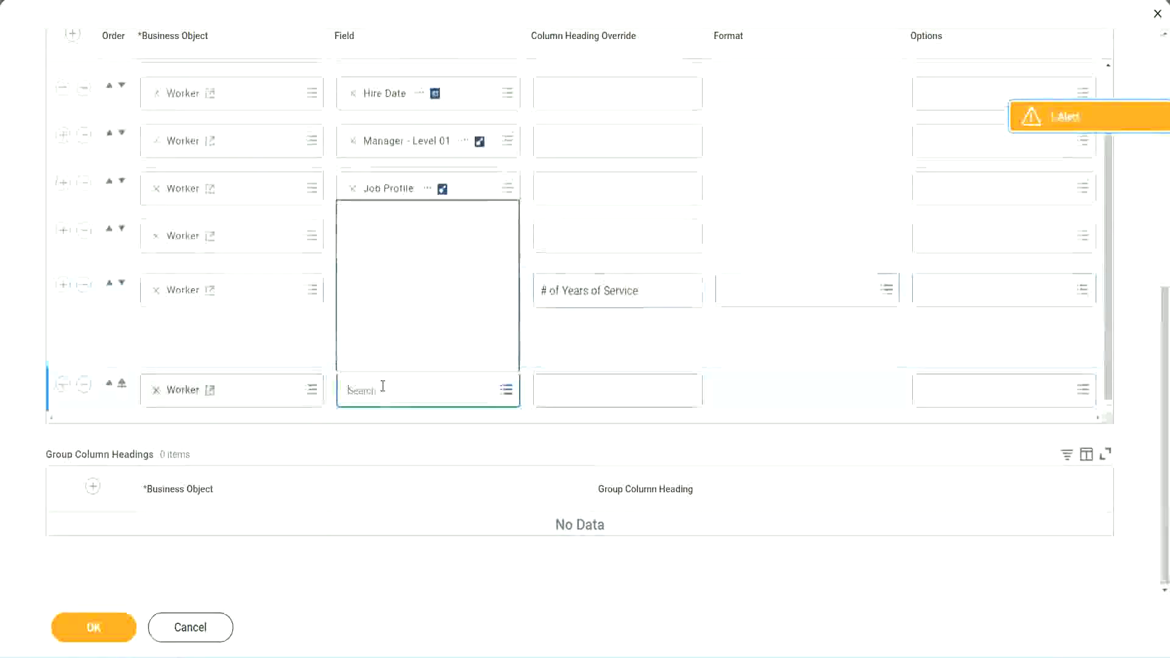
key(ctrl+v)
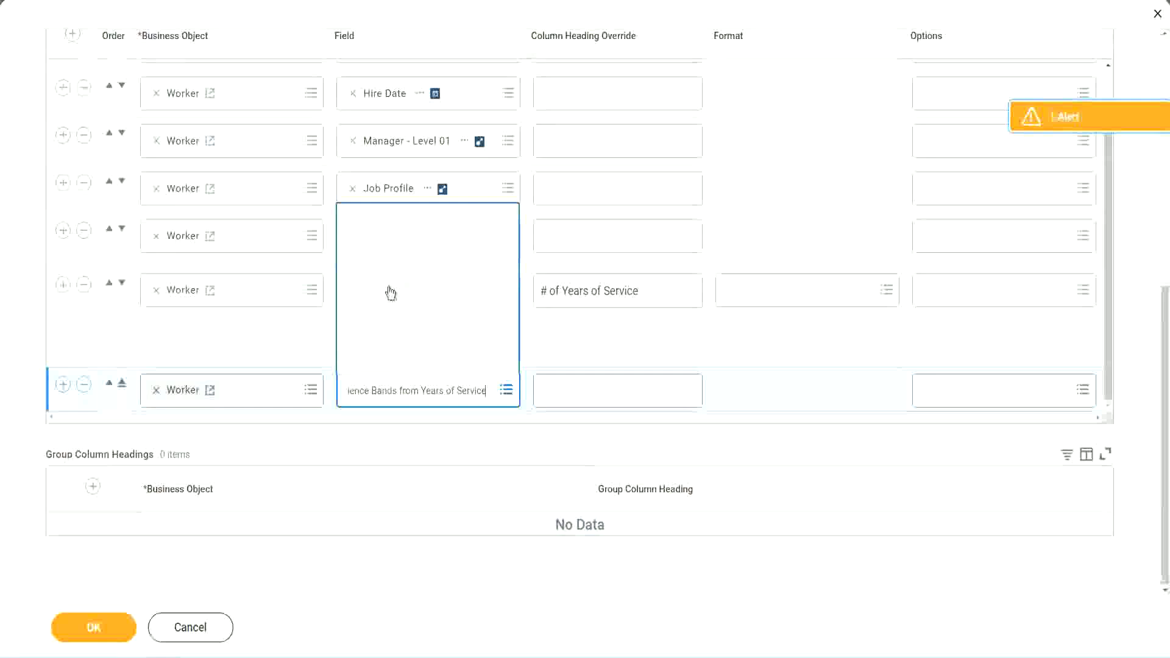
click(596, 350)
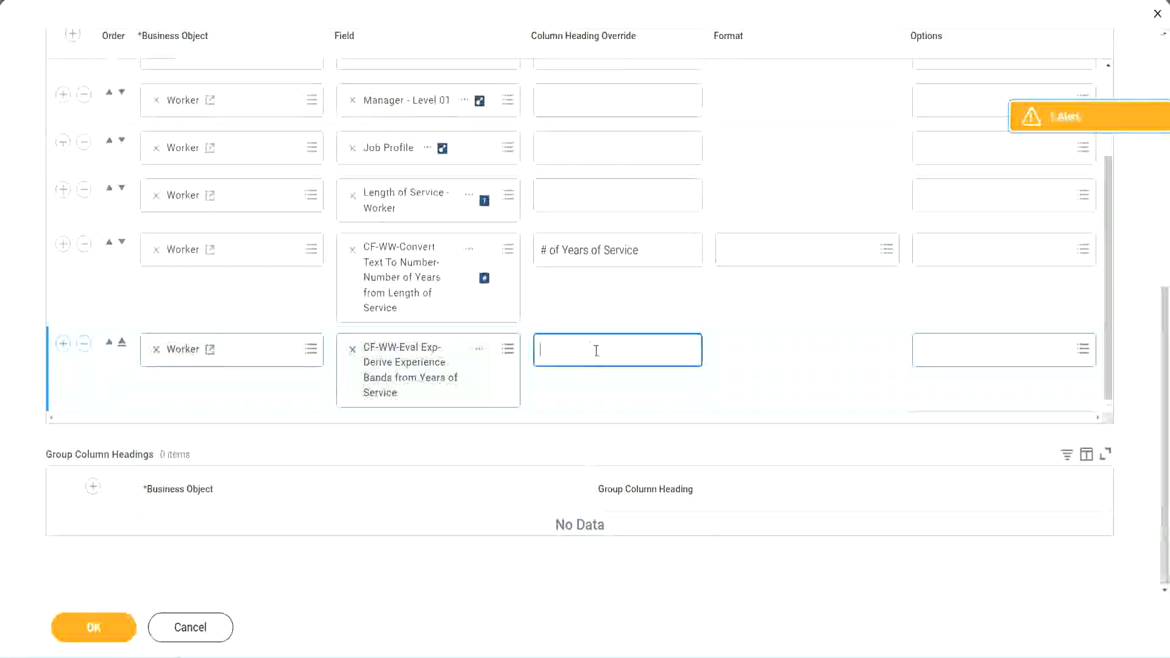
text(Experience Bands)
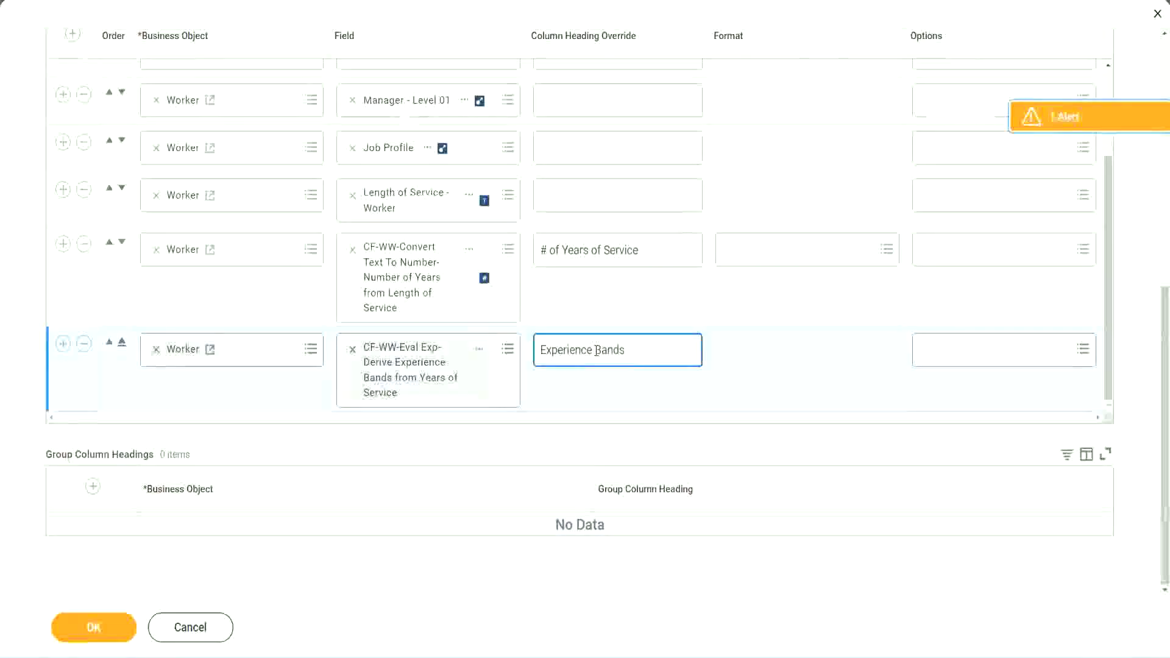
click(112, 631)
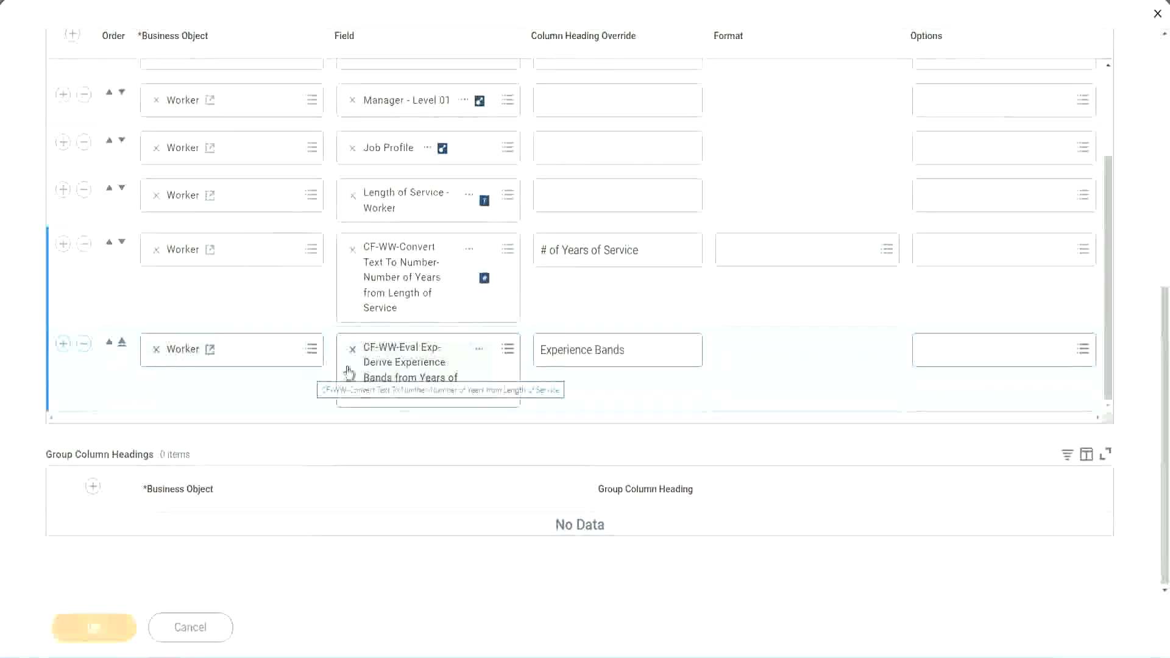
scroll(341, 463, down, 4)
Run WW Employee Details with empty prompts and confirm a 22-year worker is banded Senior
click(134, 629)
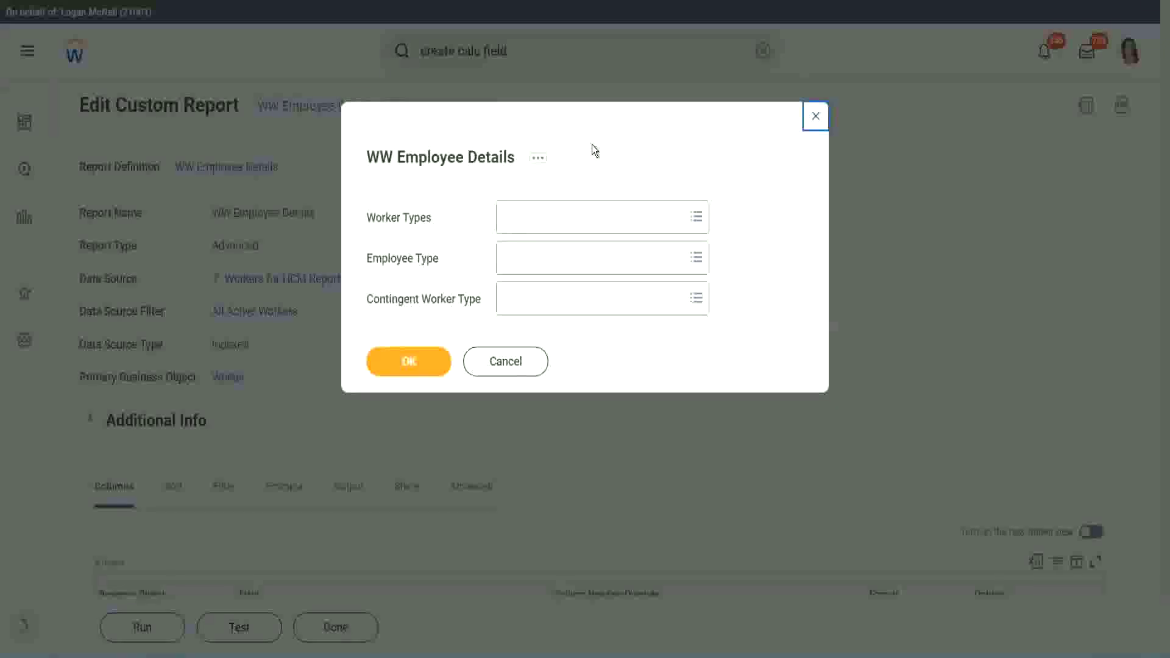
click(413, 373)
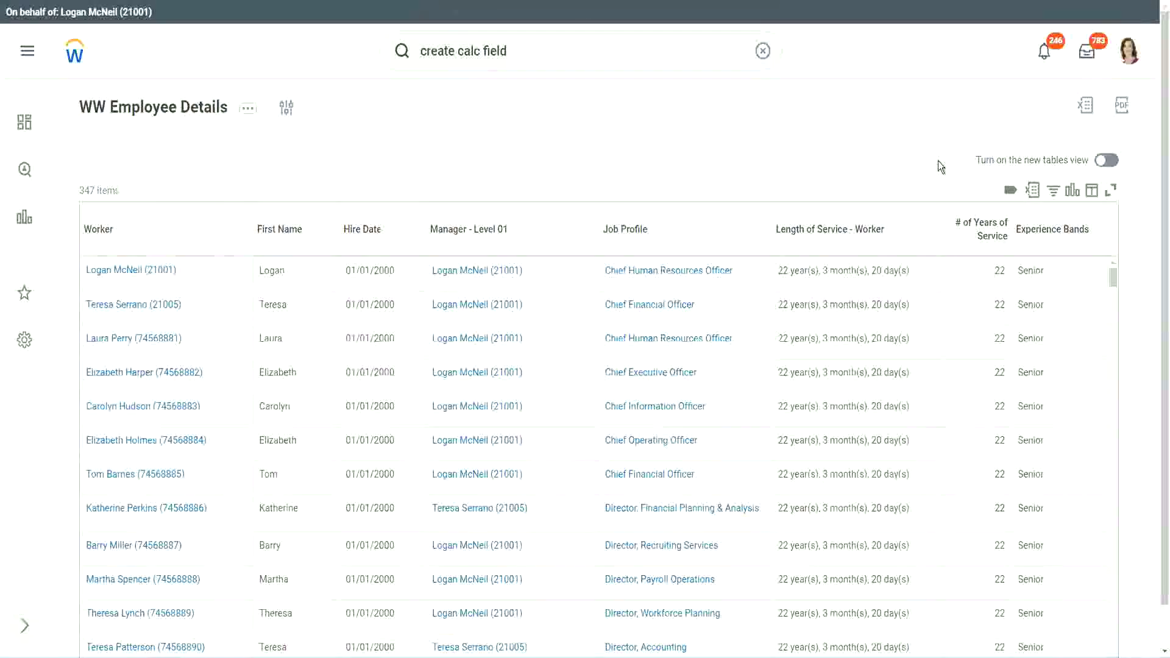
scroll(951, 176, down, 1)
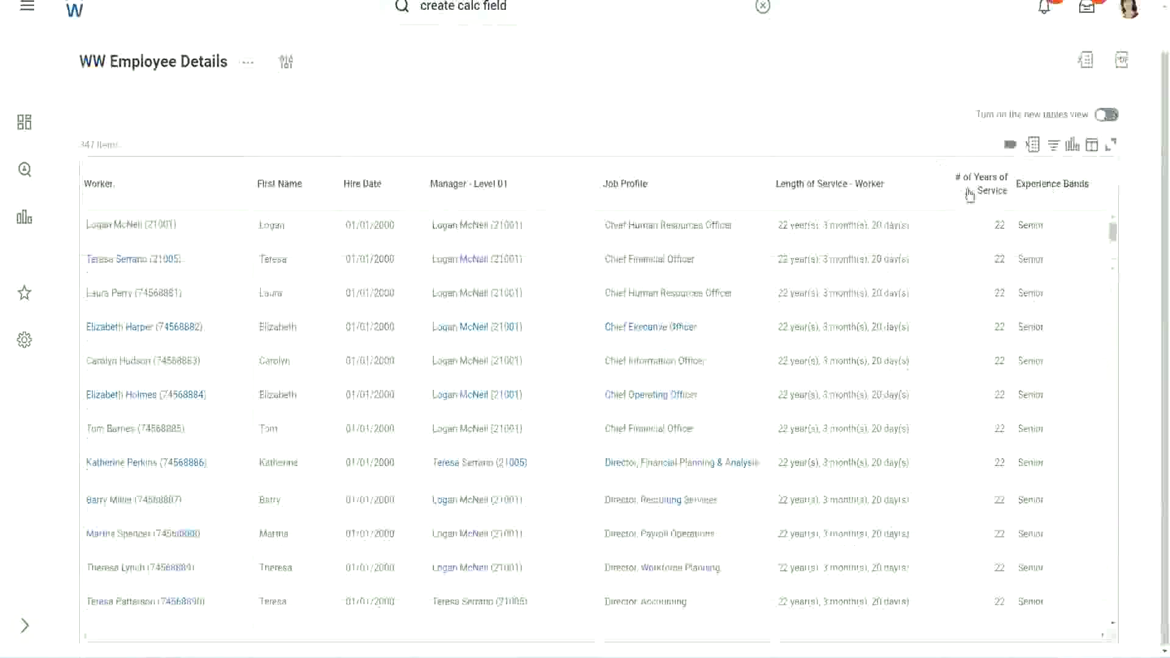
double_click(998, 227)
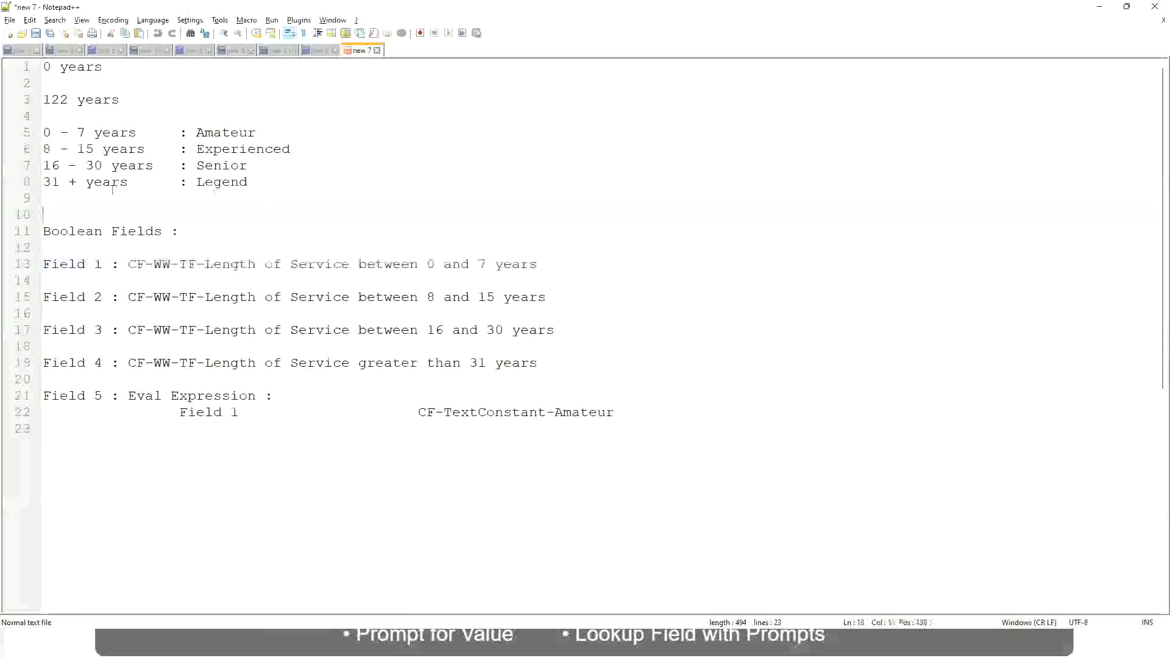
click(196, 166)
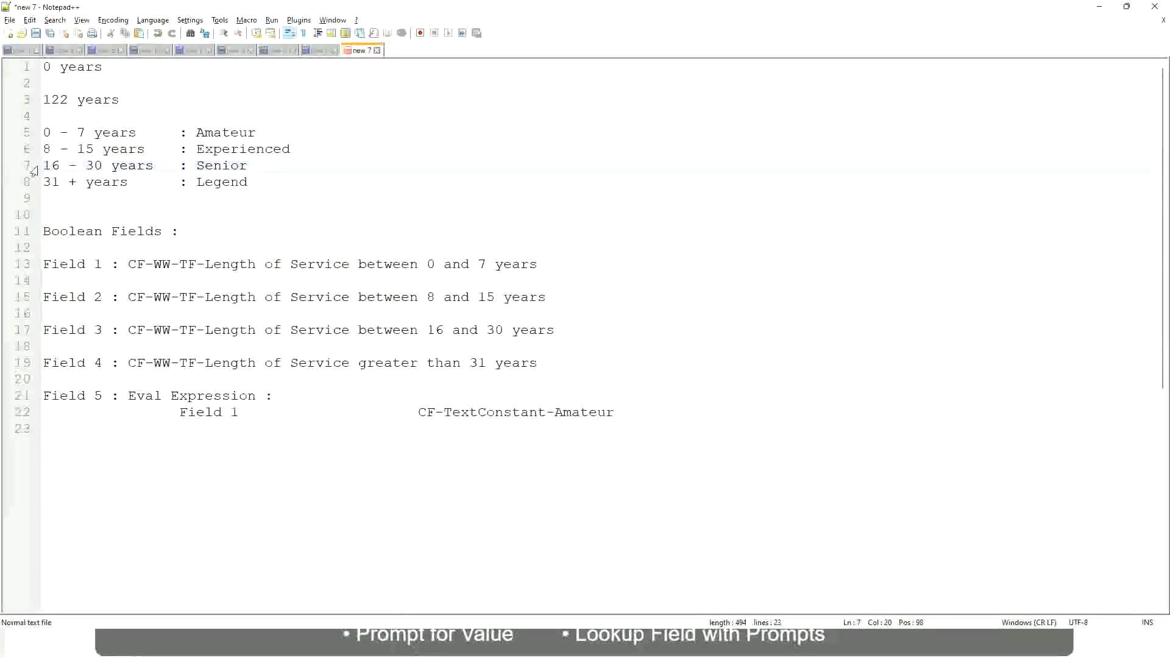
drag(42, 166, 112, 165)
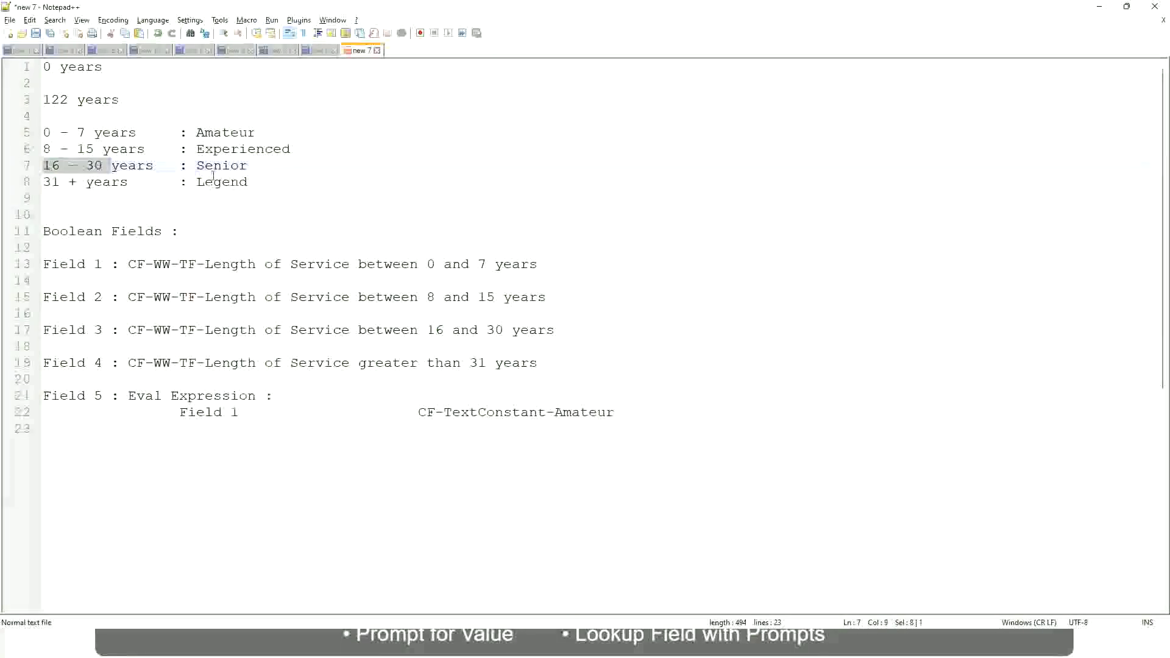
double_click(216, 167)
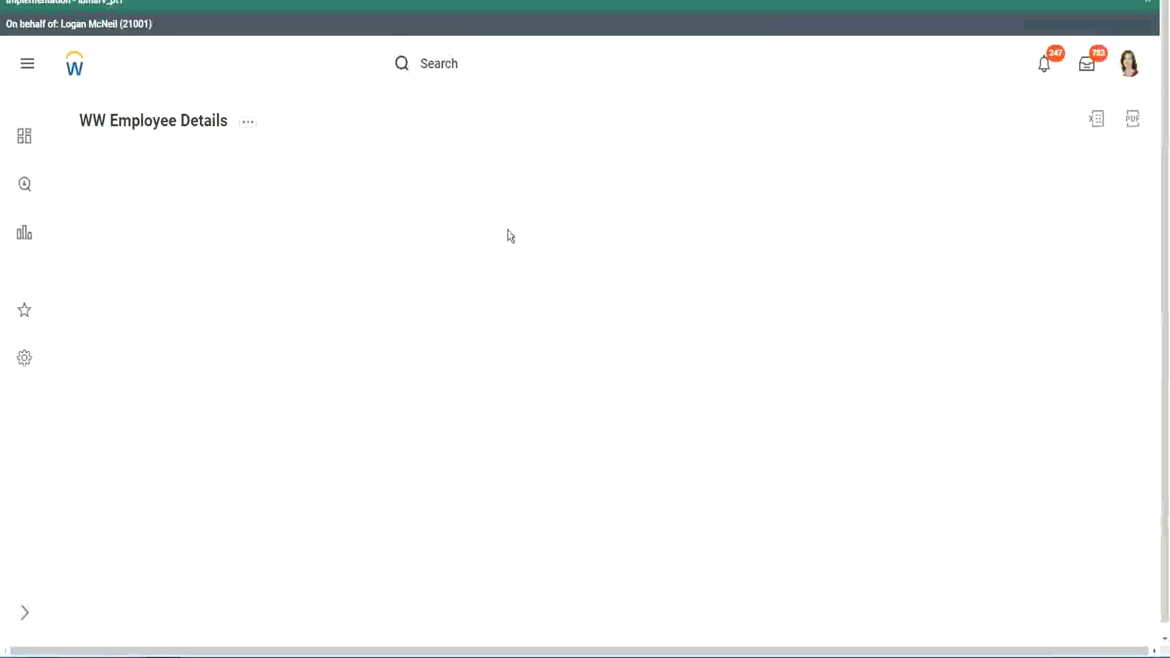
Scroll through the report rows and bring up the Experience Bands column's filter options
scroll(1004, 364, down, 3)
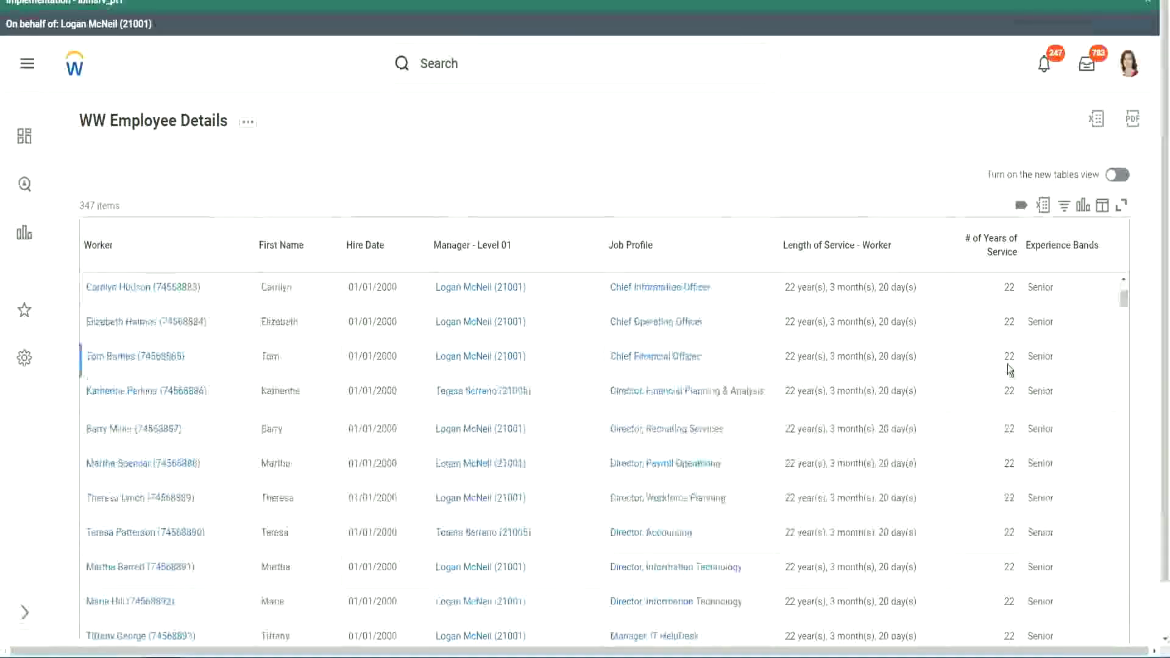
scroll(1012, 372, down, 5)
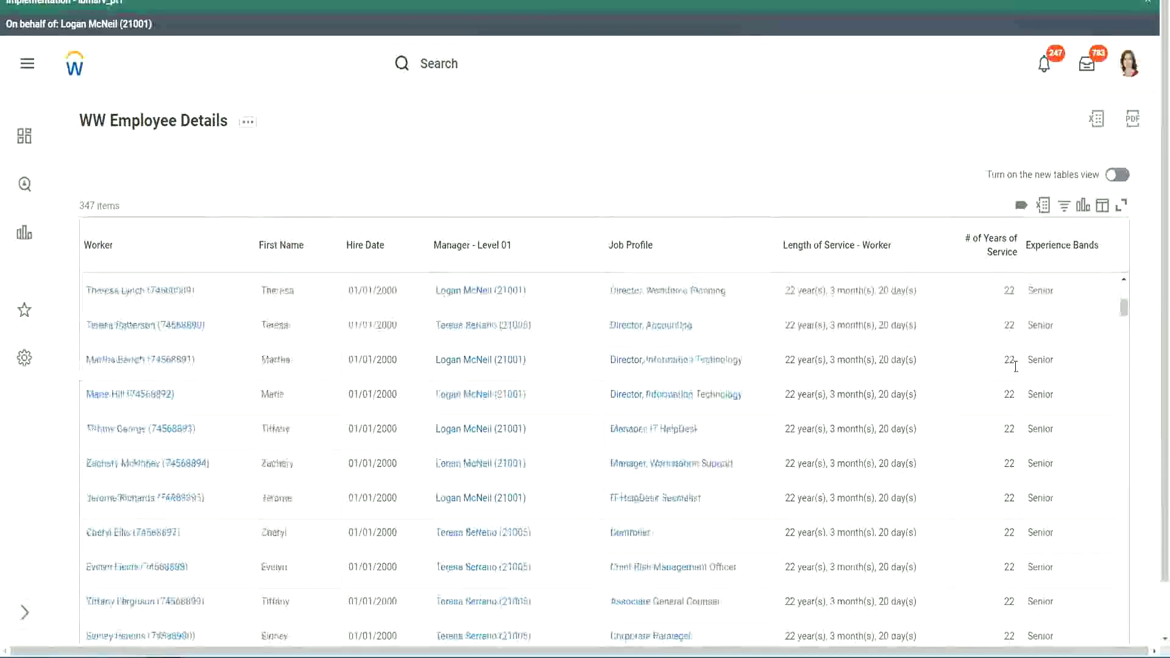
scroll(1021, 405, down, 5)
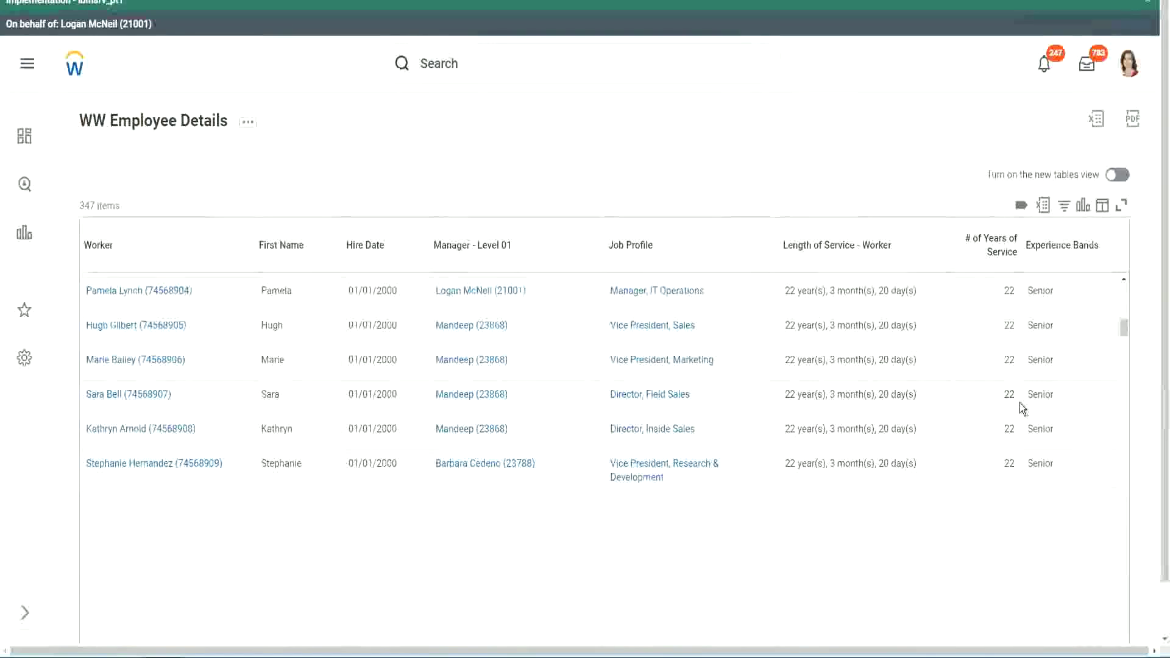
scroll(1019, 404, down, 5)
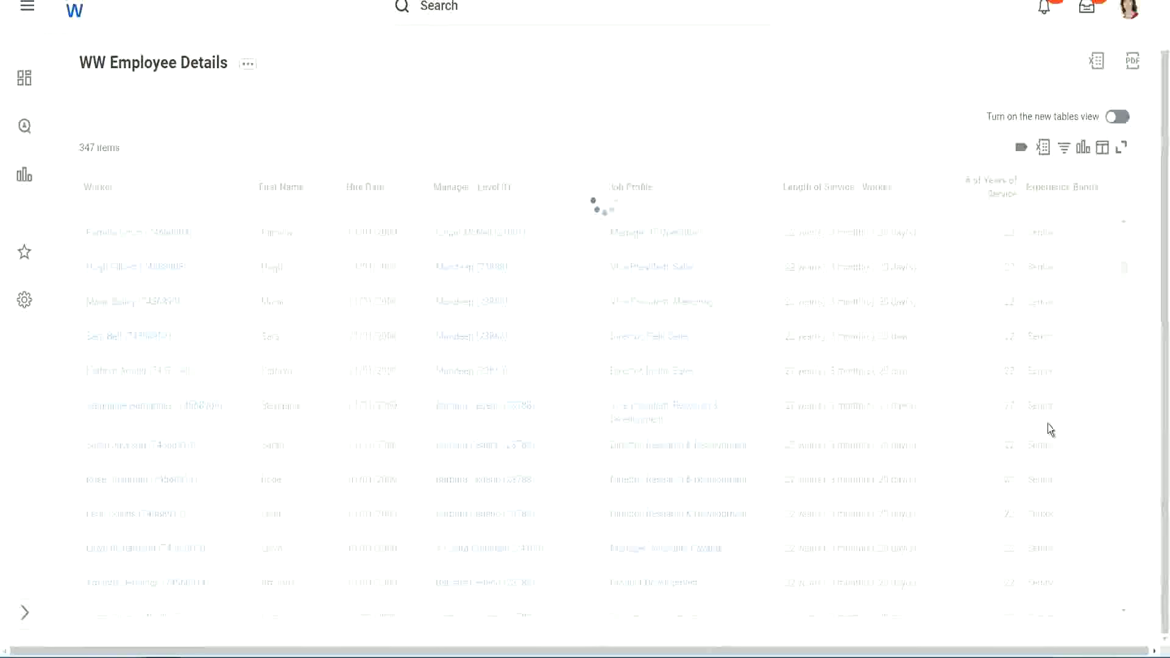
scroll(1084, 342, down, 5)
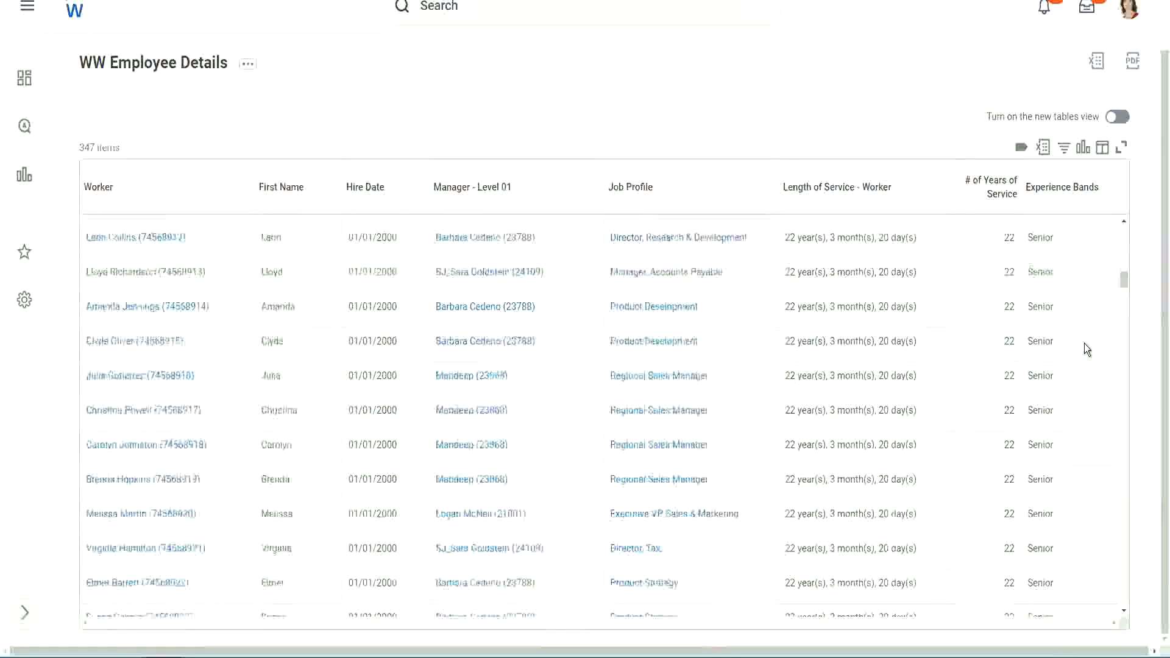
scroll(1085, 342, down, 3)
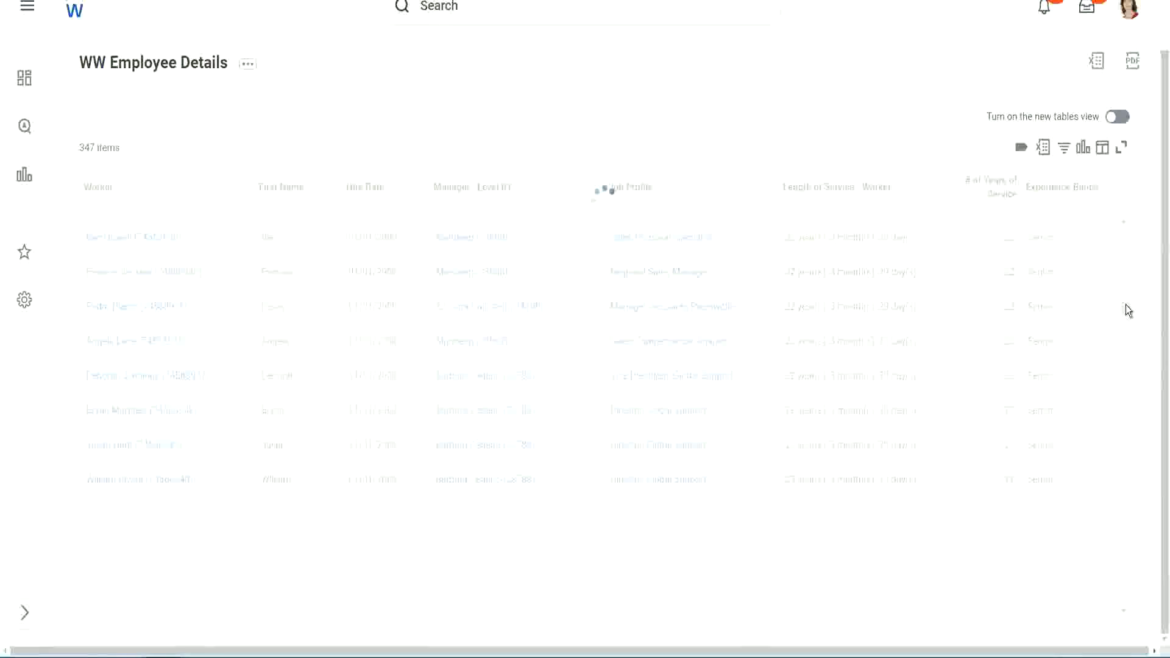
click(1069, 199)
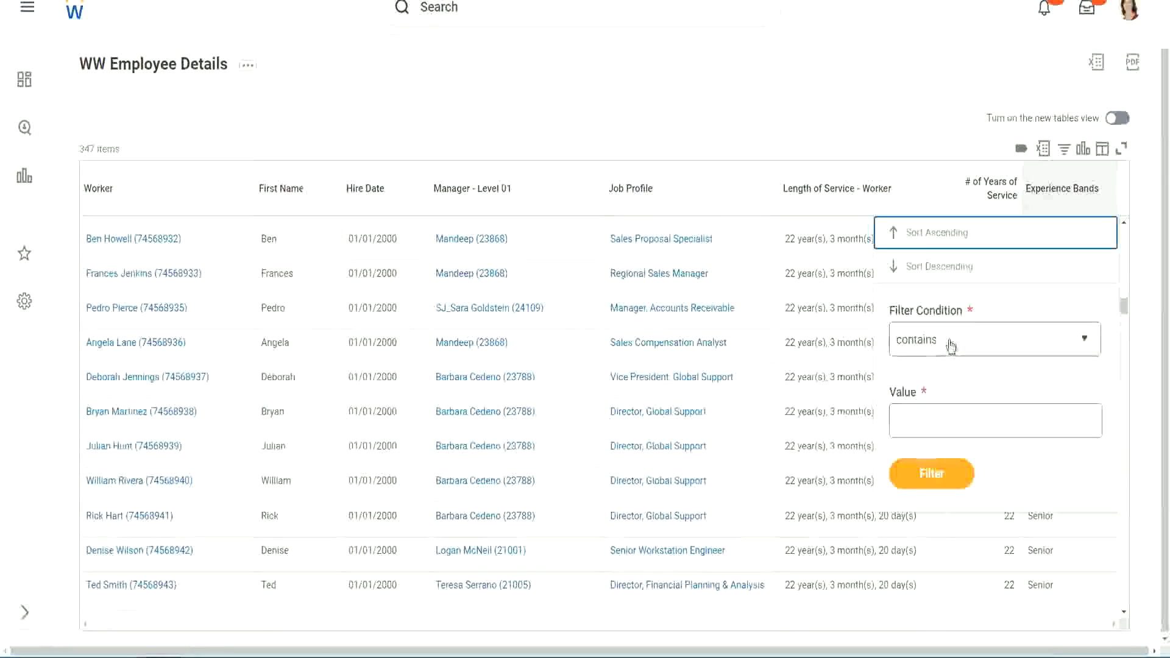
Filter Experience Bands for 'Amateur', which returns No Data (0 of 347 items)
click(927, 408)
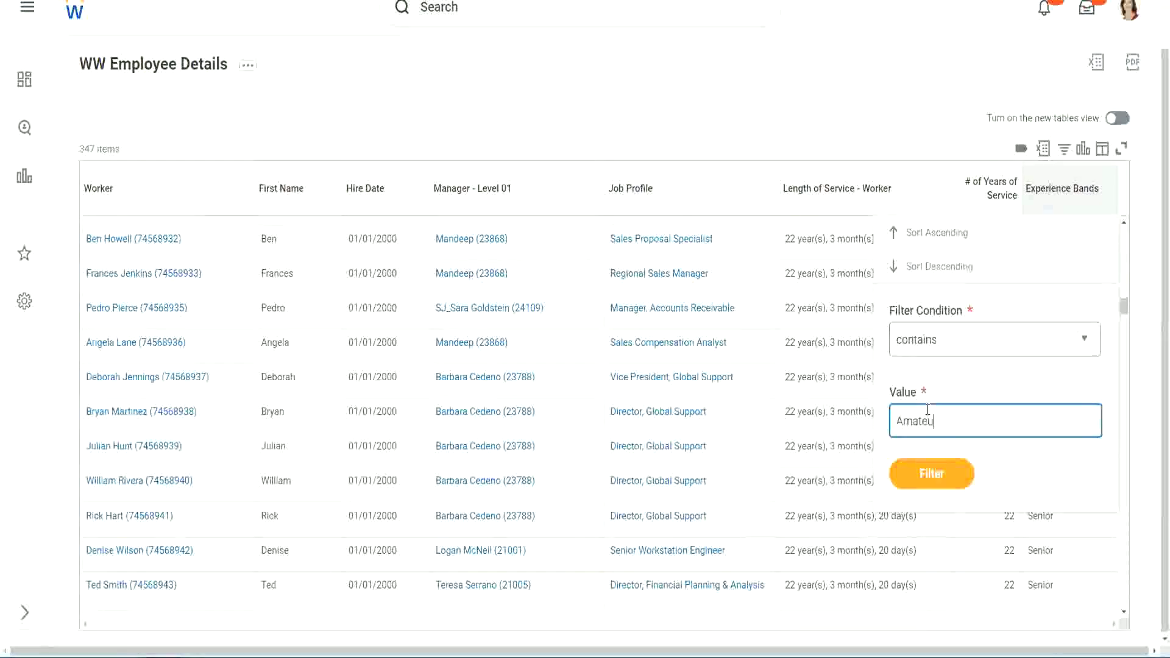
click(930, 474)
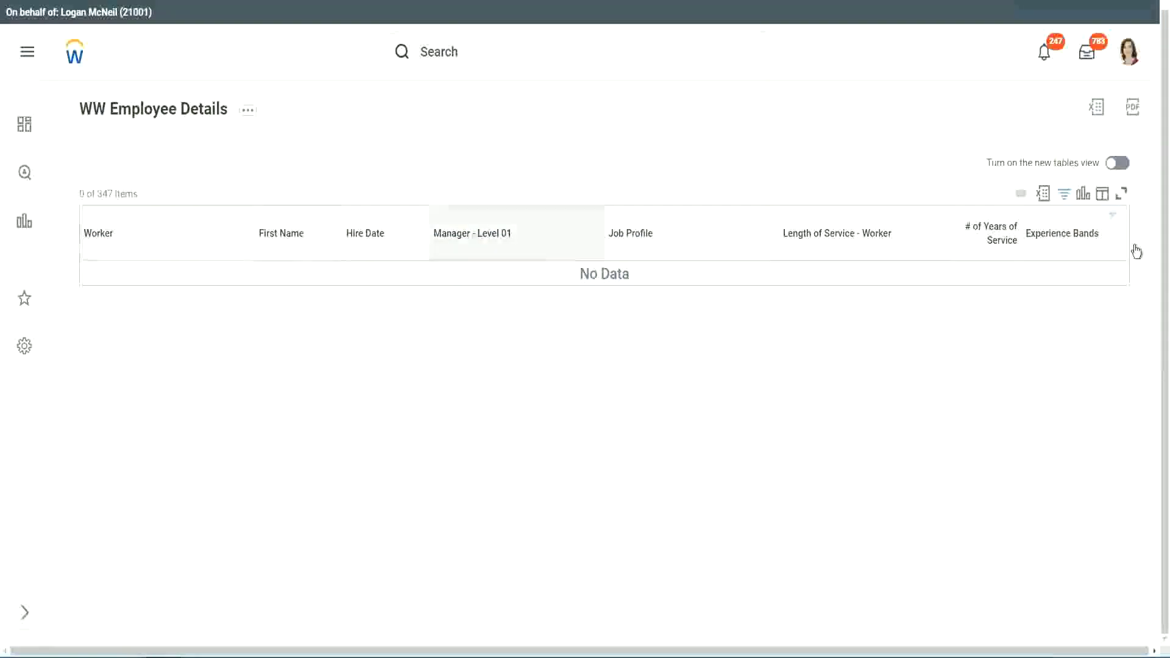
Change the Experience Bands filter value from Amateur to Legend
click(1059, 239)
click(971, 400)
key(ctrl+a)
text(Legend)
click(935, 451)
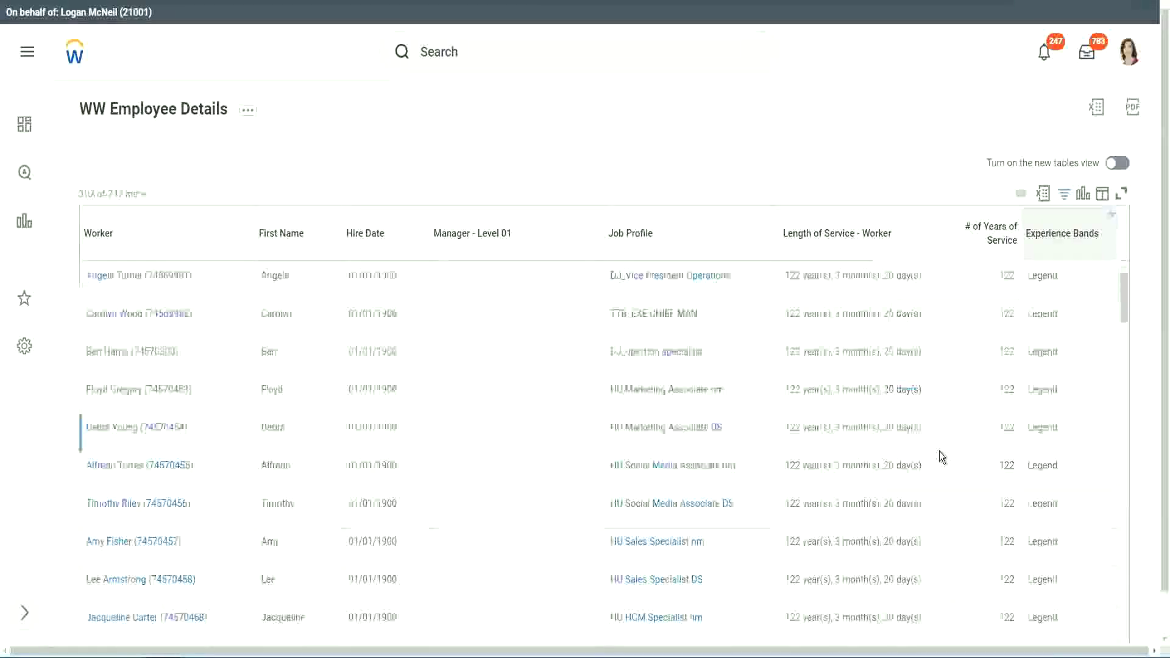
Review the 107 Legend rows, checking hire years and service of 102 to 122 years
click(1036, 395)
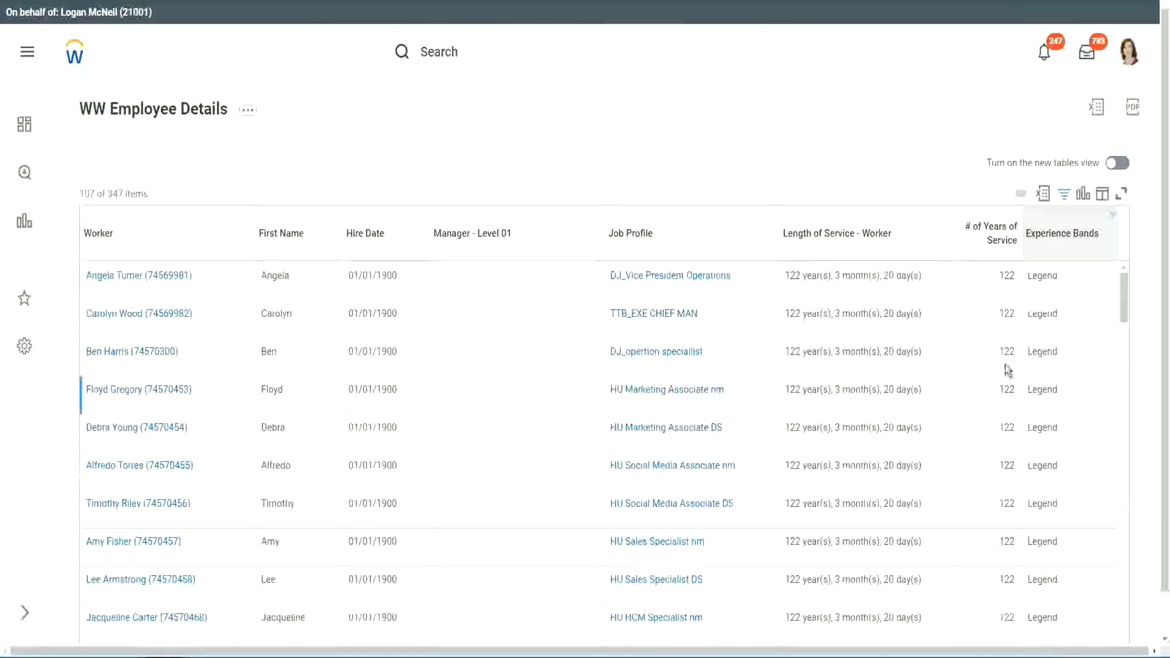
scroll(1004, 365, down, 20)
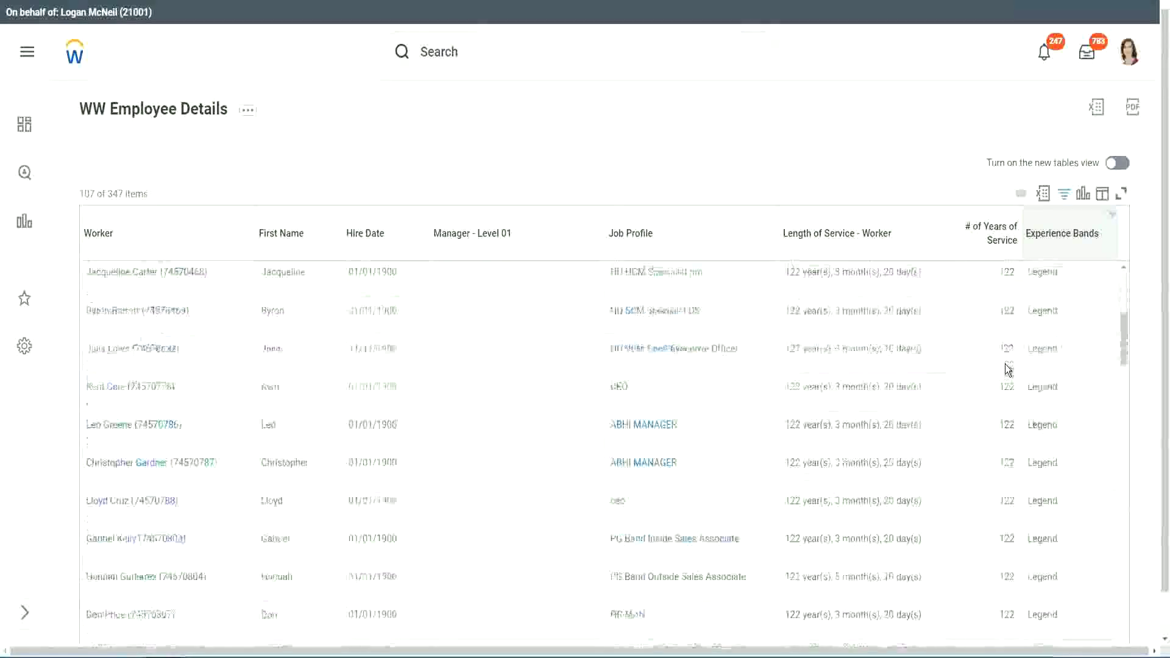
scroll(1004, 364, down, 3)
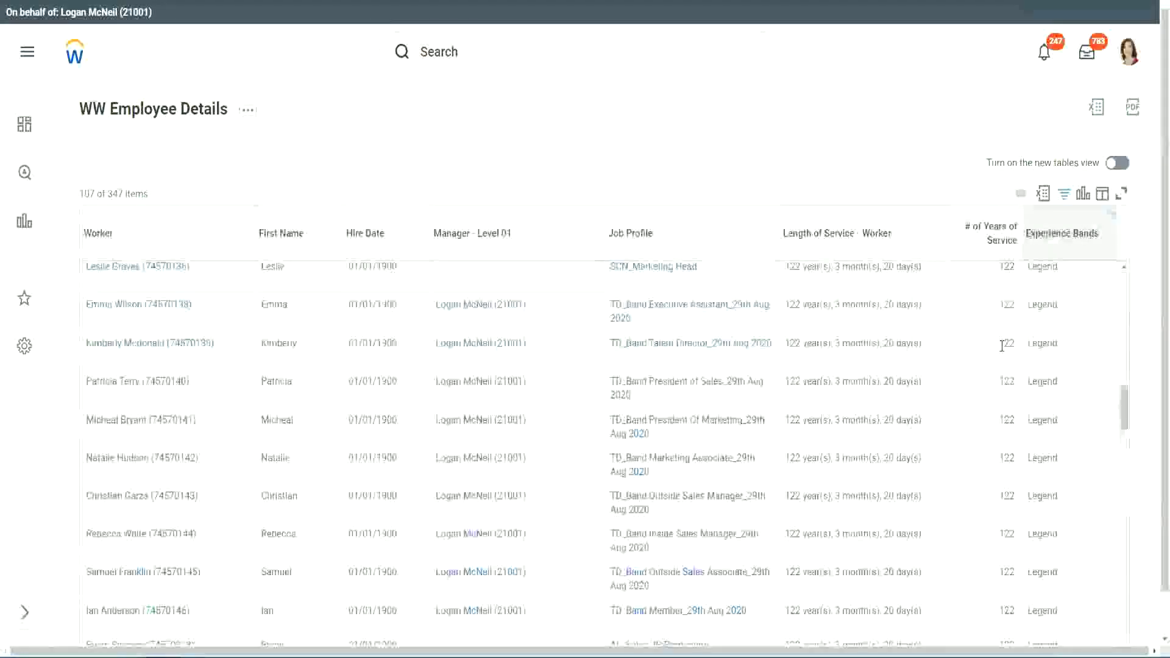
scroll(1001, 346, down, 12)
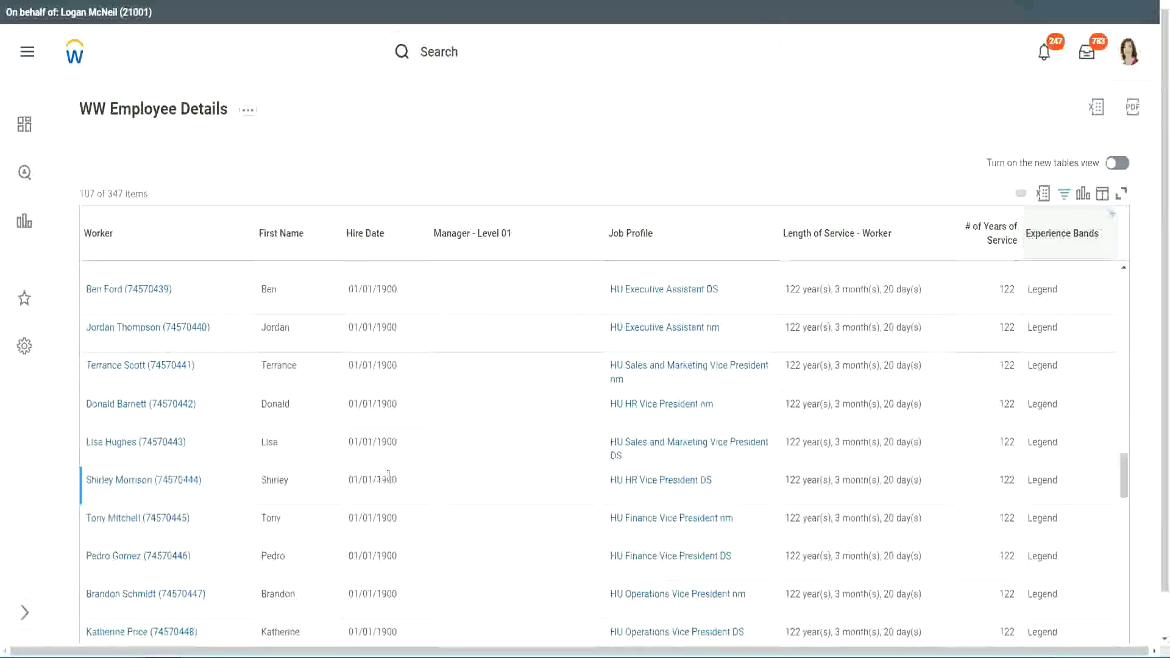
double_click(374, 480)
scroll(996, 459, down, 5)
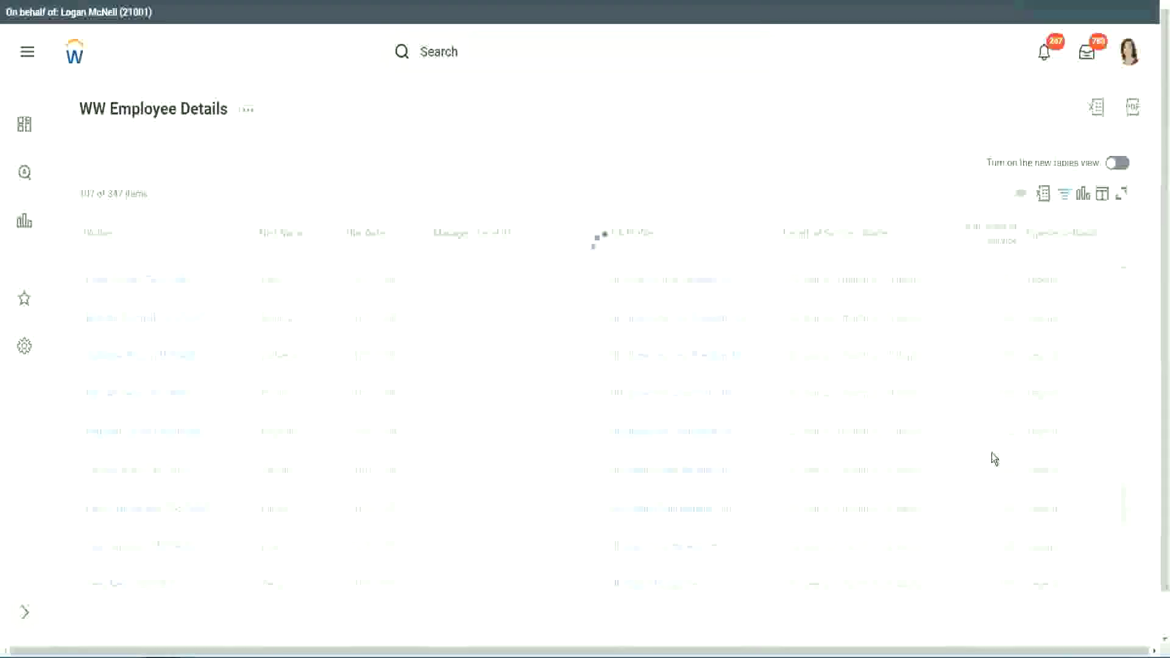
scroll(993, 454, down, 10)
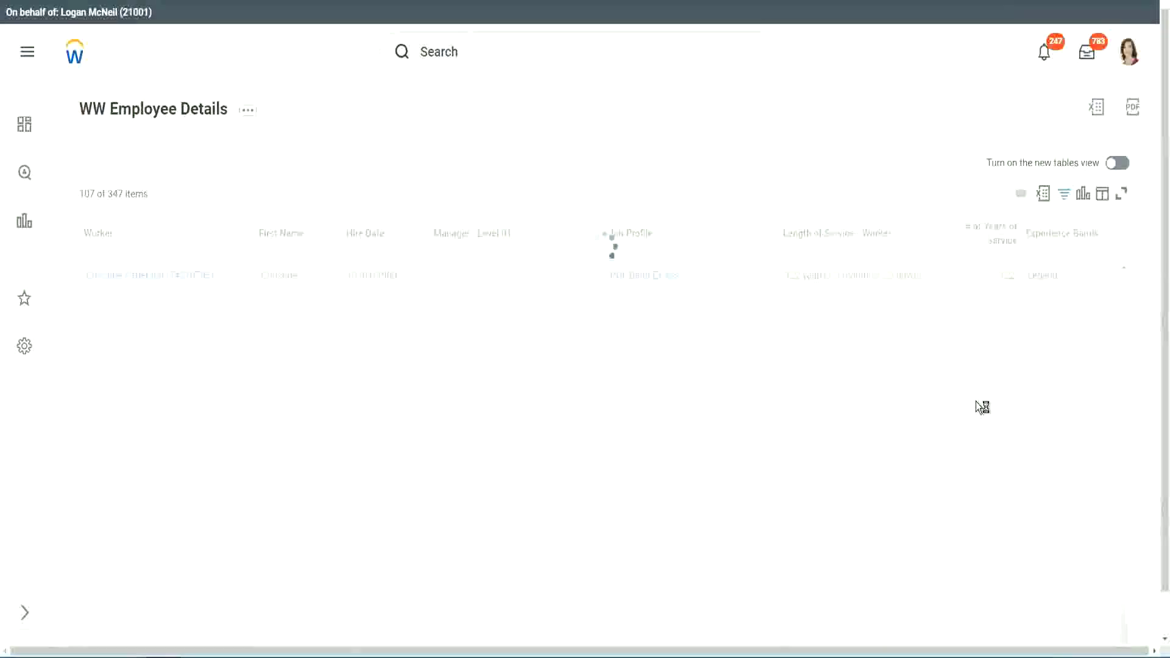
scroll(975, 401, down, 5)
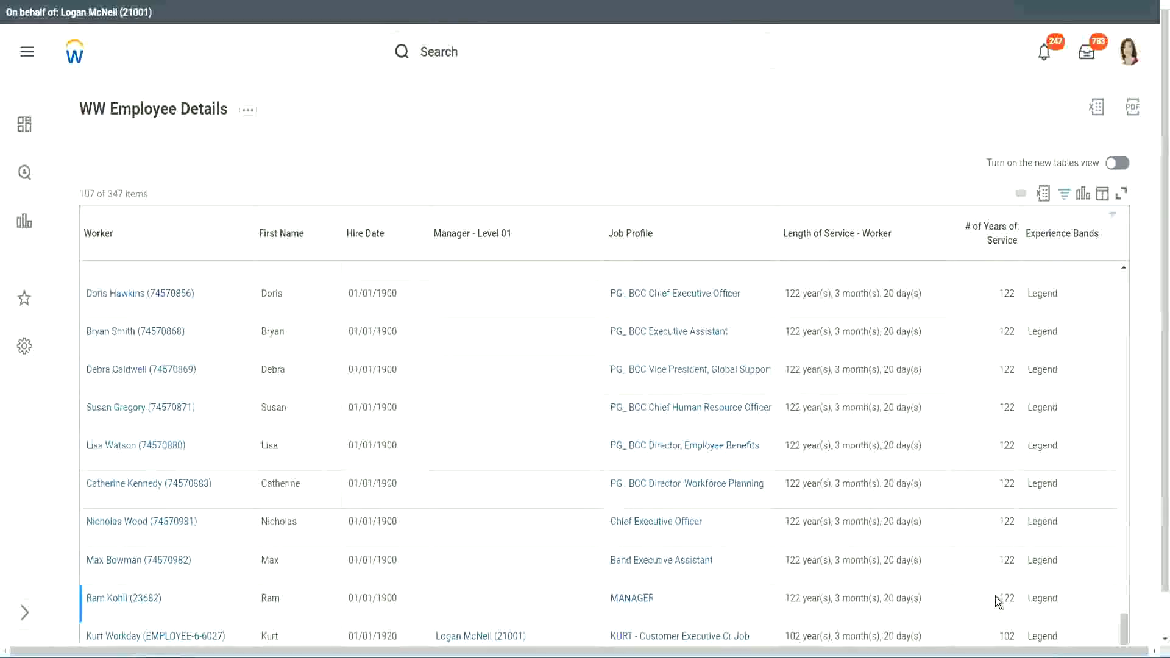
double_click(1009, 631)
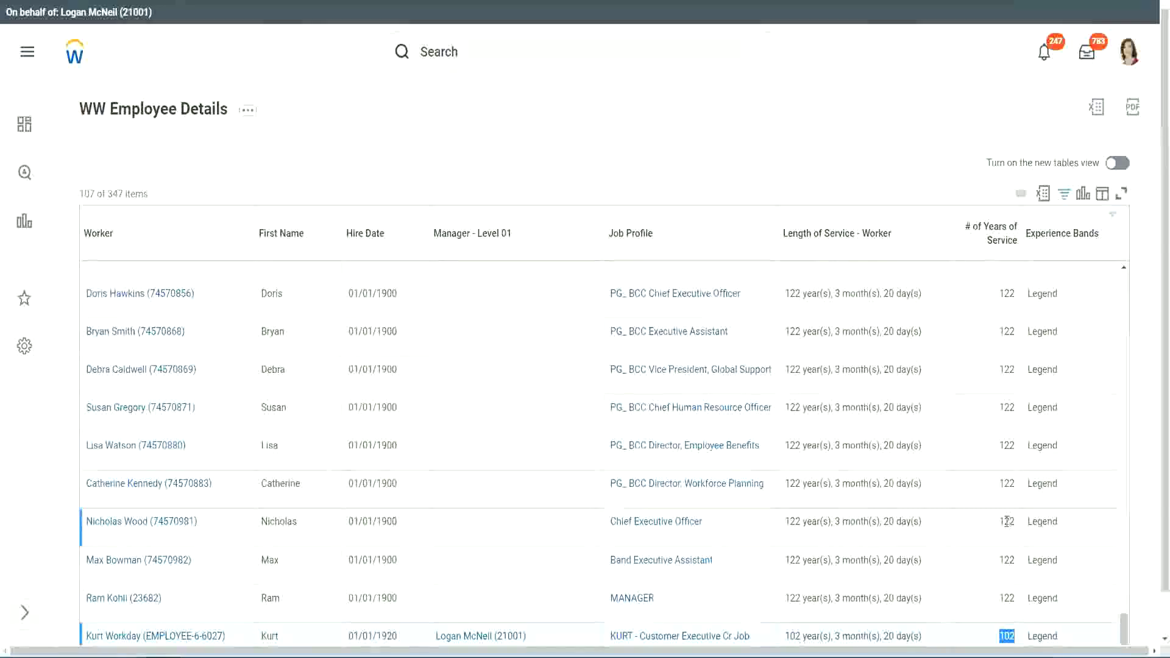
drag(1007, 521, 1016, 522)
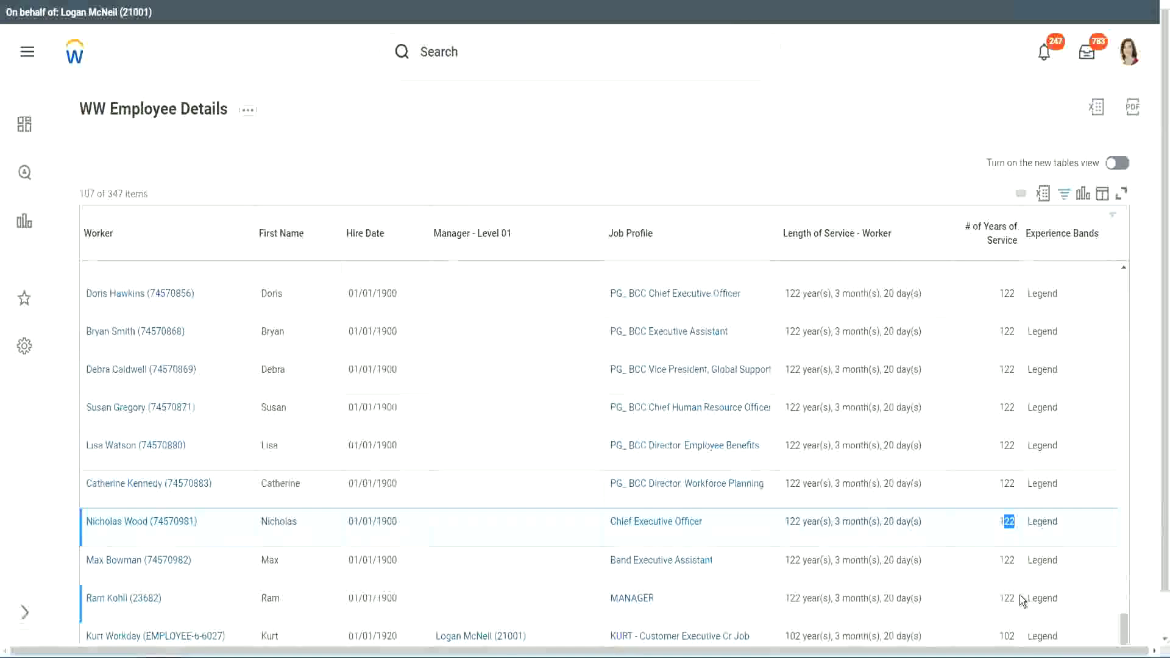
click(983, 487)
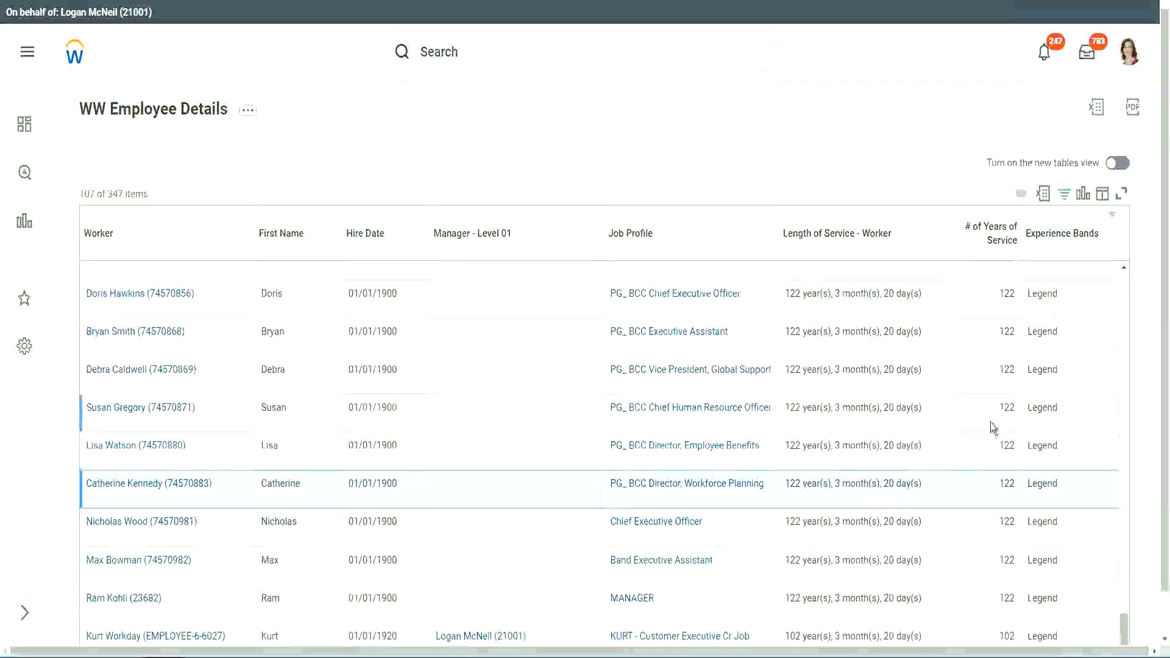
click(987, 346)
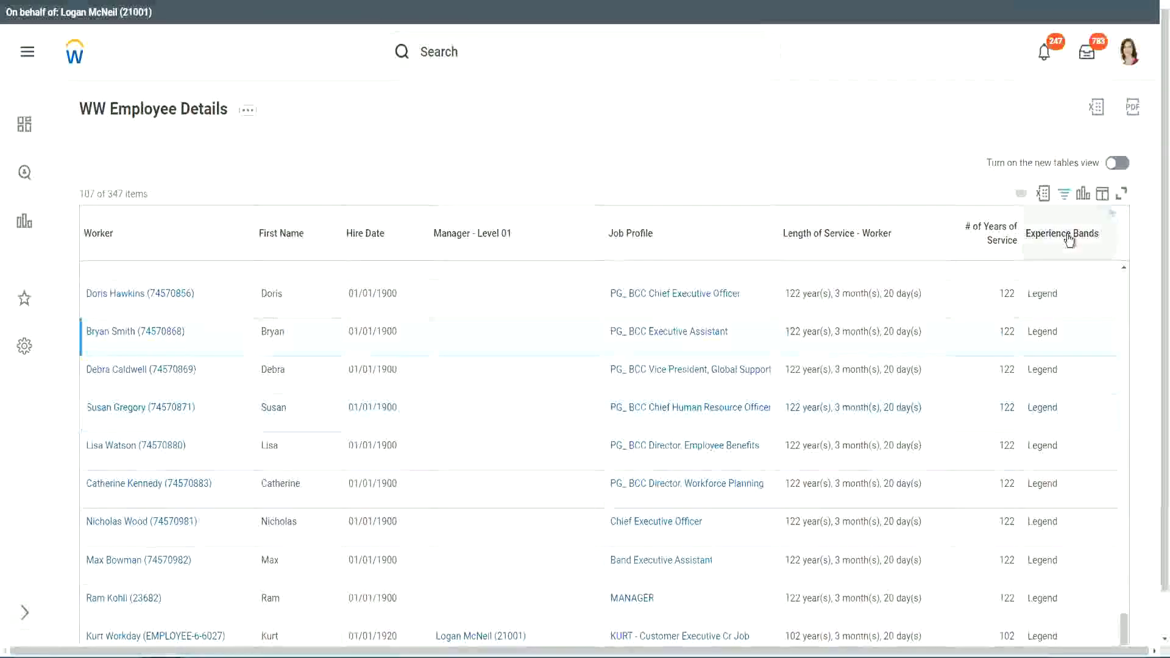
Change the Experience Bands filter to Experienced, leaving 82 of 347 workers
click(1072, 309)
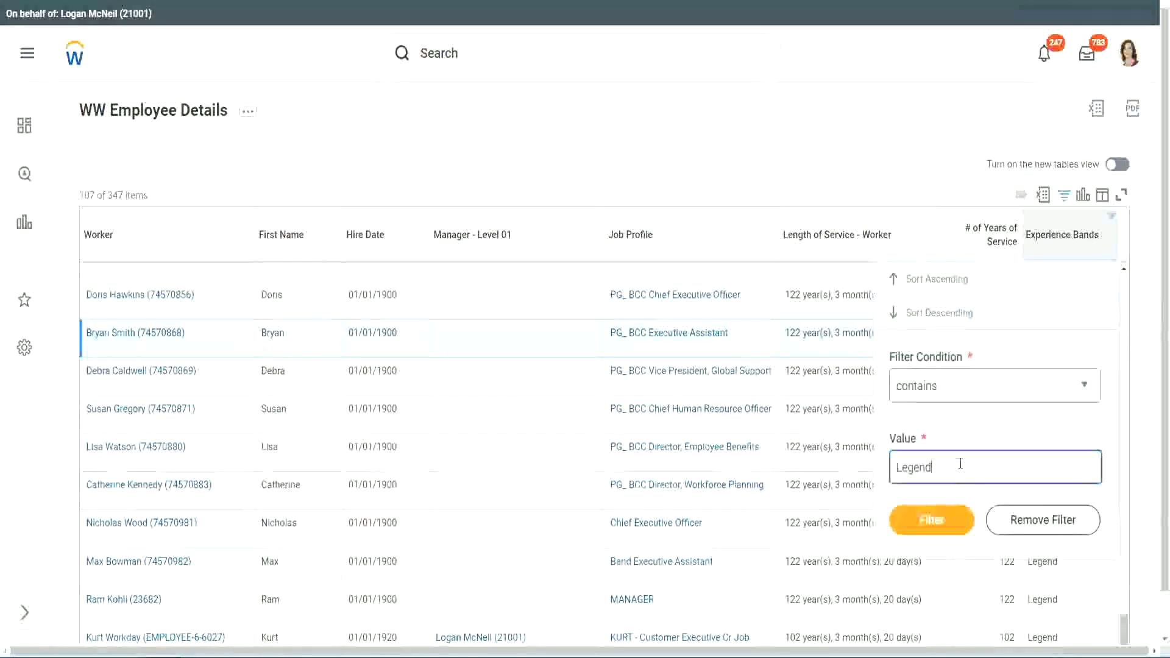
double_click(923, 452)
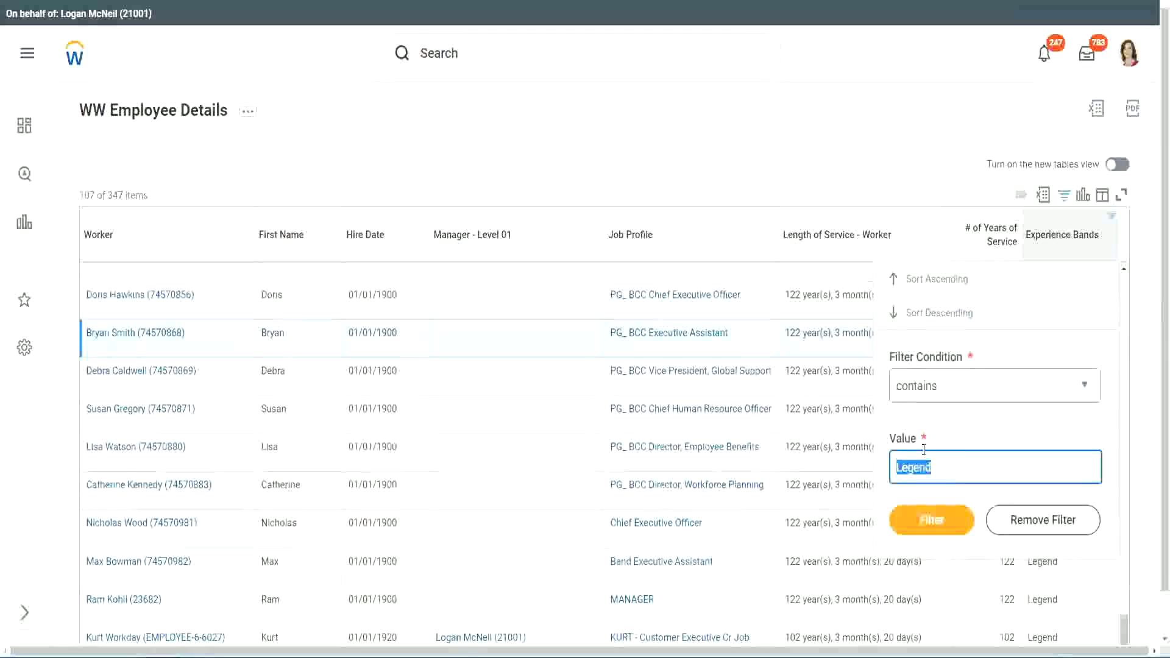
text(Experienced)
click(938, 522)
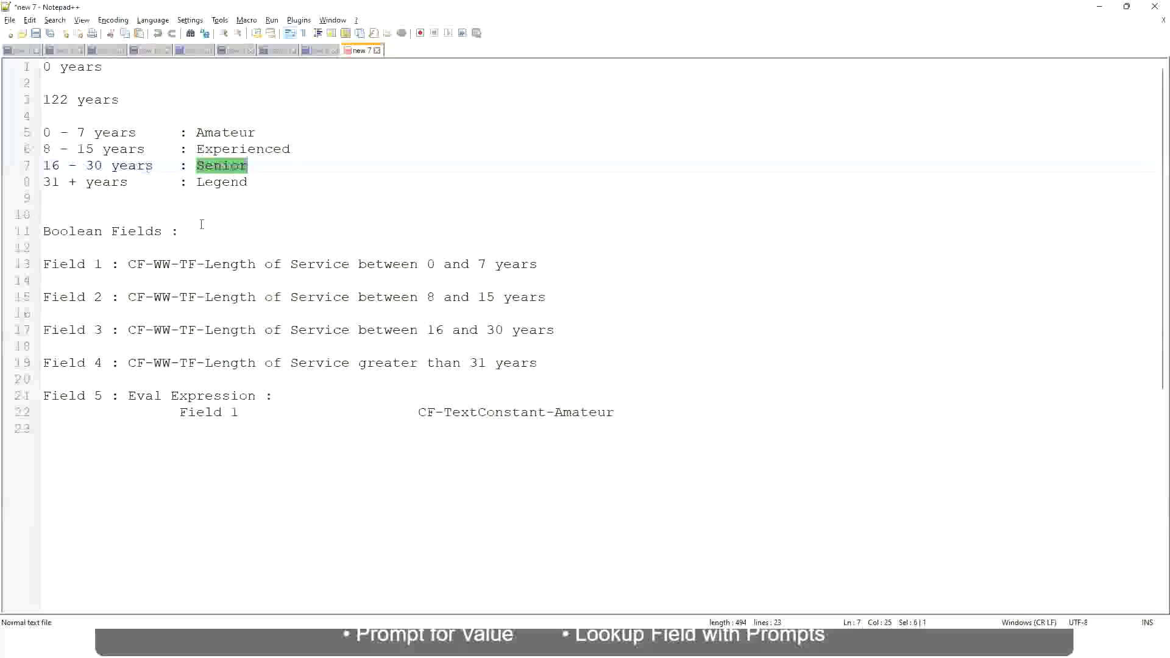
Check the 8 – 15 years Experienced rule in the Notepad++ notes, then return to Workday
click(143, 151)
drag(53, 149, 97, 149)
click(135, 151)
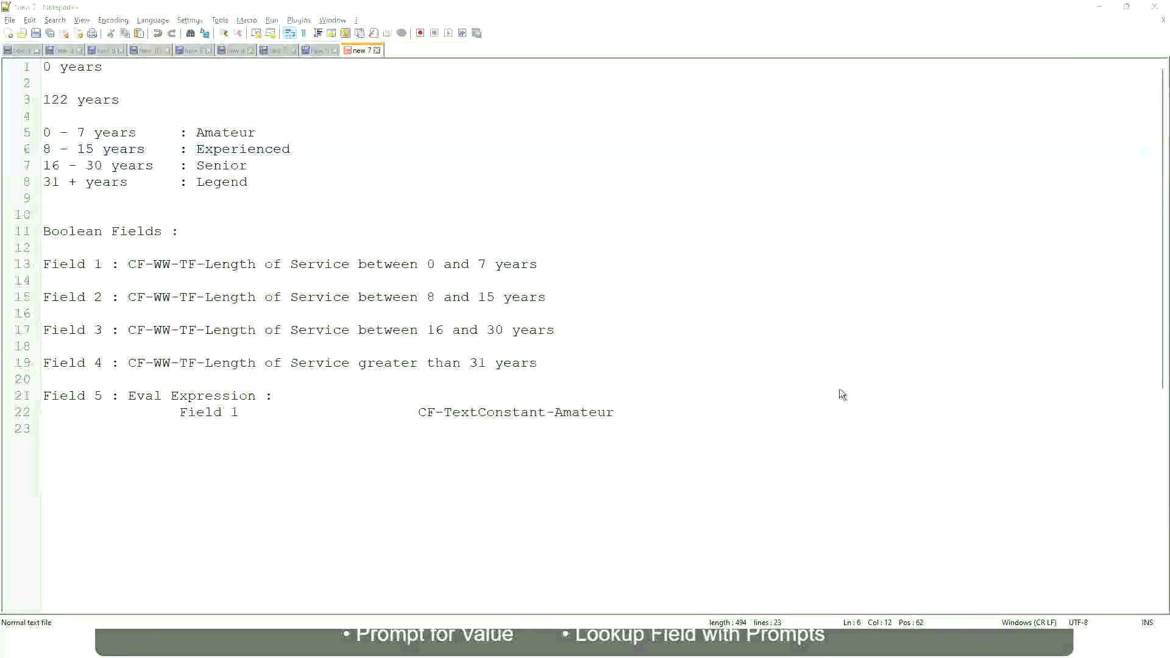
key(alt+Tab)
scroll(1011, 445, down, 4)
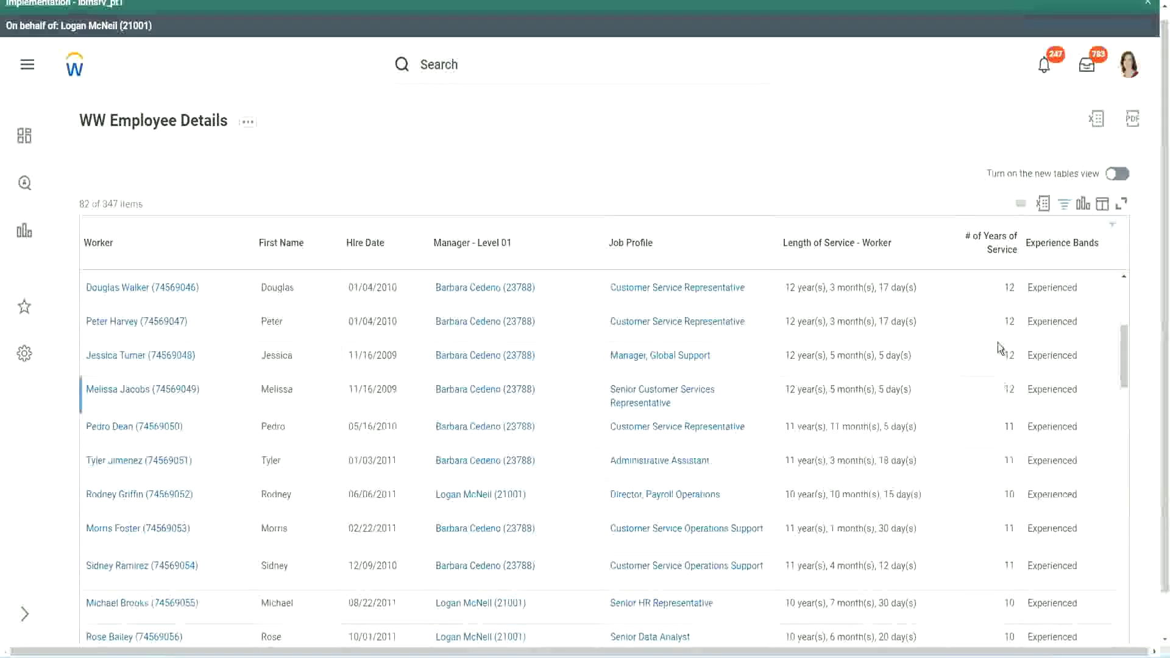
double_click(1006, 321)
double_click(1043, 321)
scroll(1012, 451, down, 2)
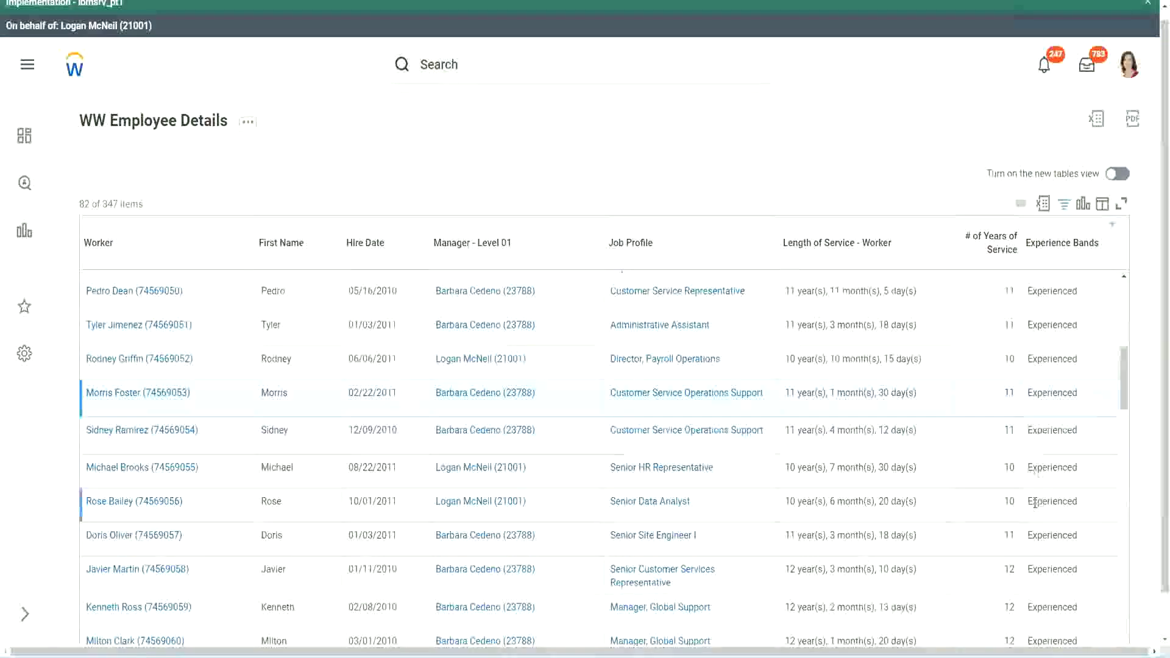
scroll(1035, 503, down, 5)
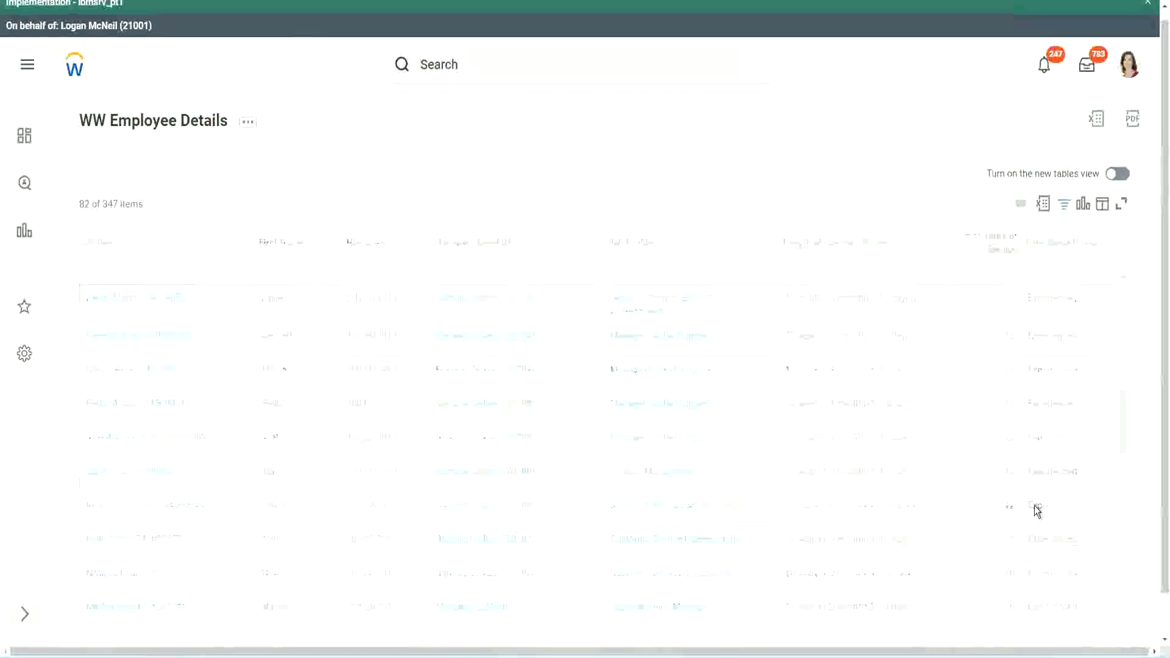